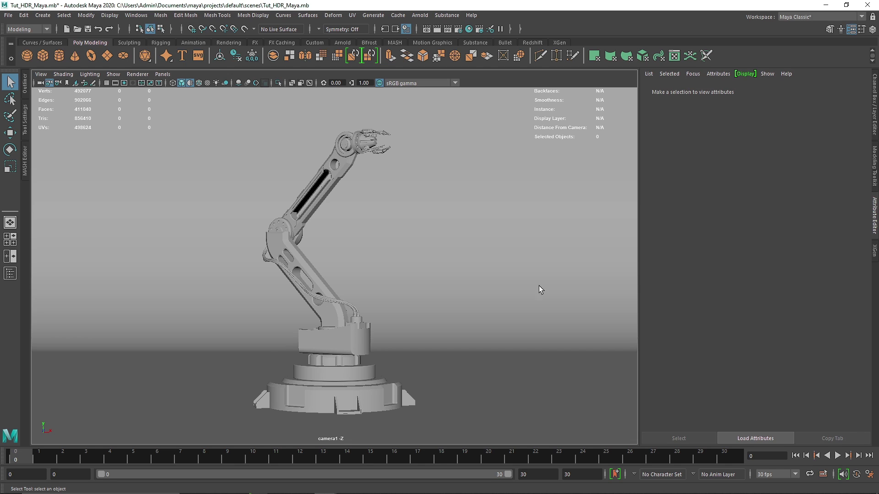
# - Orbit the perspective view around the robotic arm and switch the viewport to camera1
pyautogui.moveTo(288, 305); pyautogui.dragTo(322, 298)
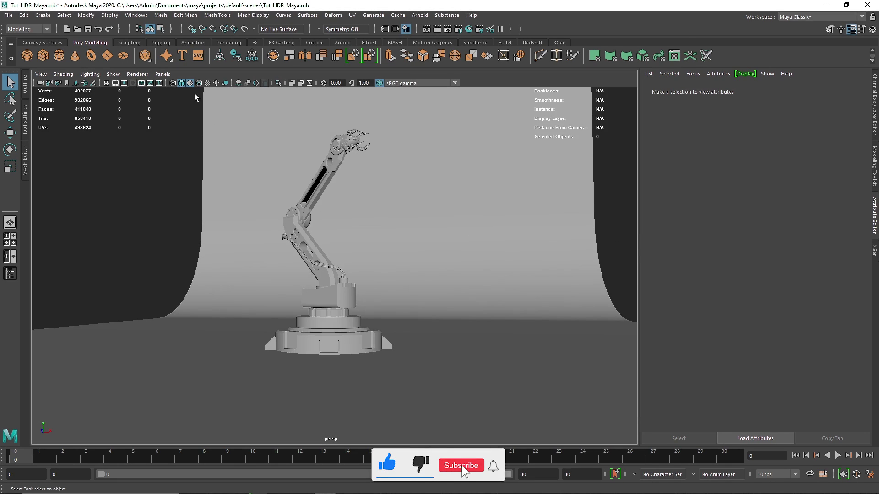
pyautogui.click(163, 74)
pyautogui.moveTo(201, 83)
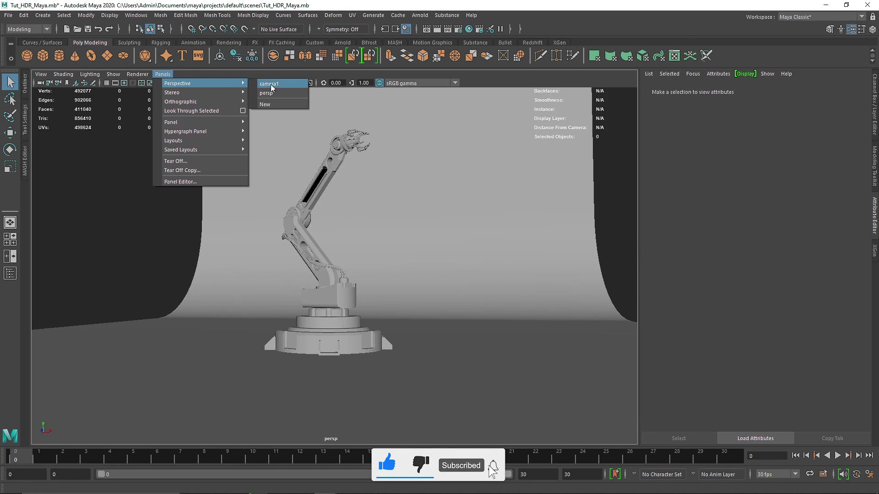
pyautogui.click(270, 84)
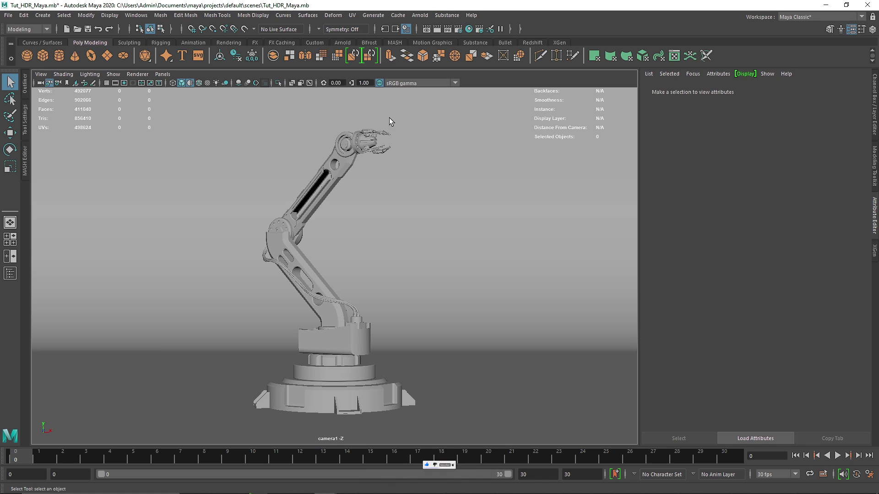
# - Add an Arnold SkyDome light to the robotic arm scene
pyautogui.click(342, 42)
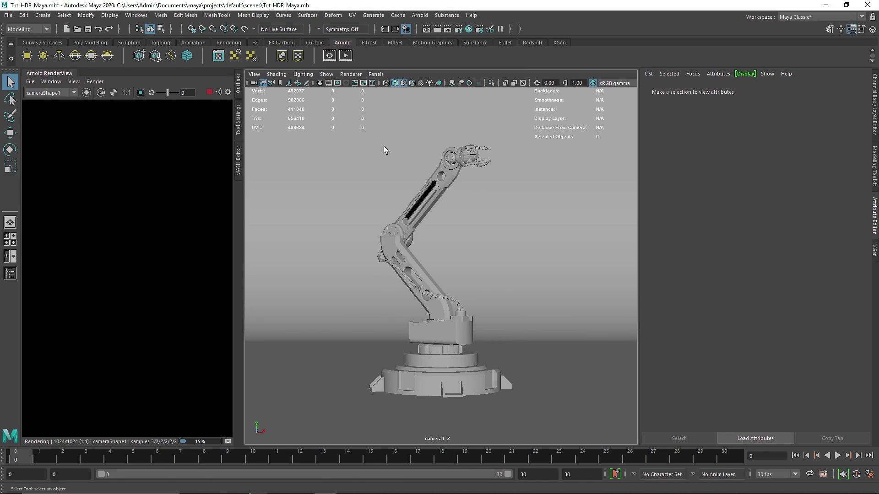
pyautogui.click(74, 55)
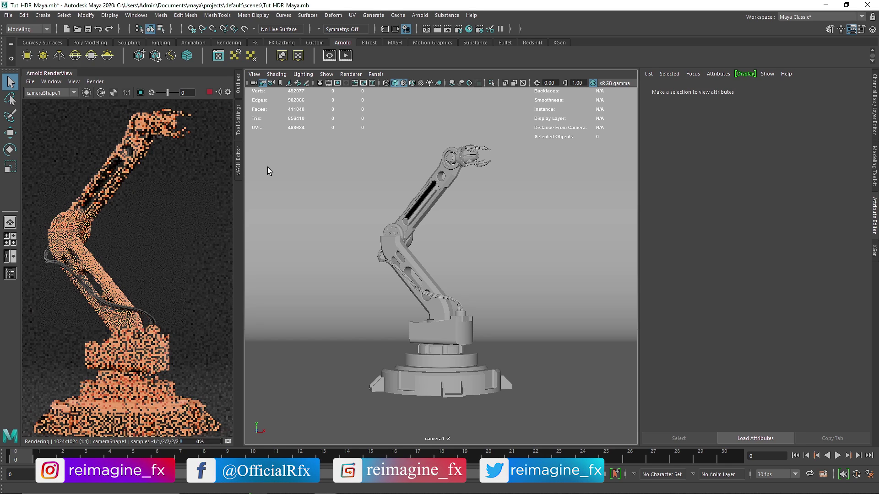
pyautogui.click(255, 171)
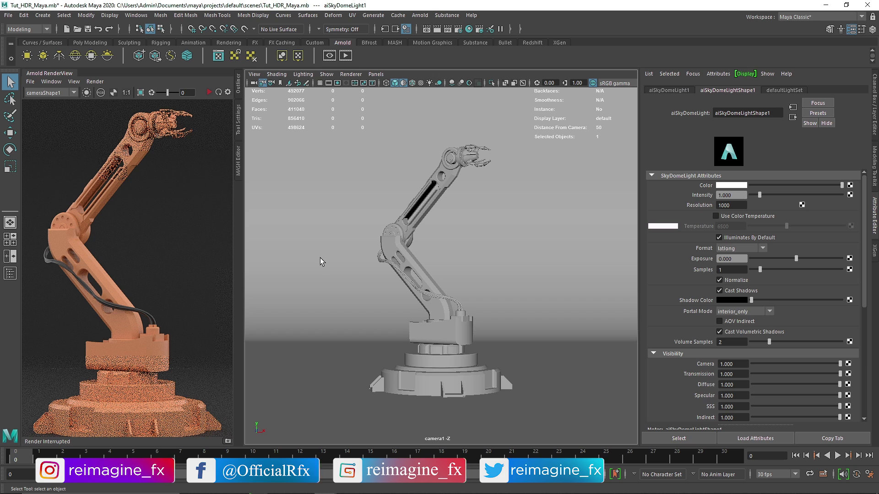
# - Widen the Arnold RenderView and switch the viewport to perspective to view the whole sky dome
pyautogui.moveTo(240, 182); pyautogui.dragTo(349, 203)
pyautogui.press('space')
pyautogui.moveTo(404, 175); pyautogui.dragTo(380, 176)
pyautogui.keyDown('alt'); pyautogui.moveTo(394, 297); pyautogui.dragTo(392, 229); pyautogui.keyUp('alt')
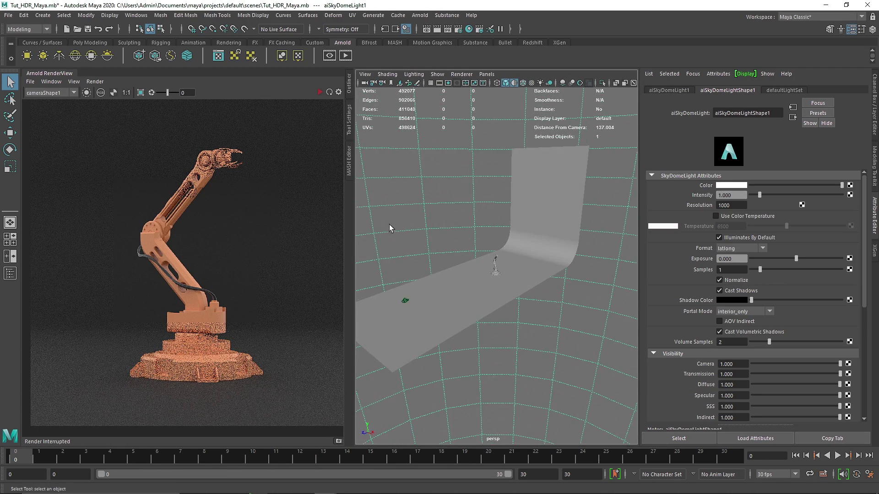
# - Start the interactive Arnold render of the robotic arm from cameraShape1
pyautogui.click(321, 93)
pyautogui.click(95, 81)
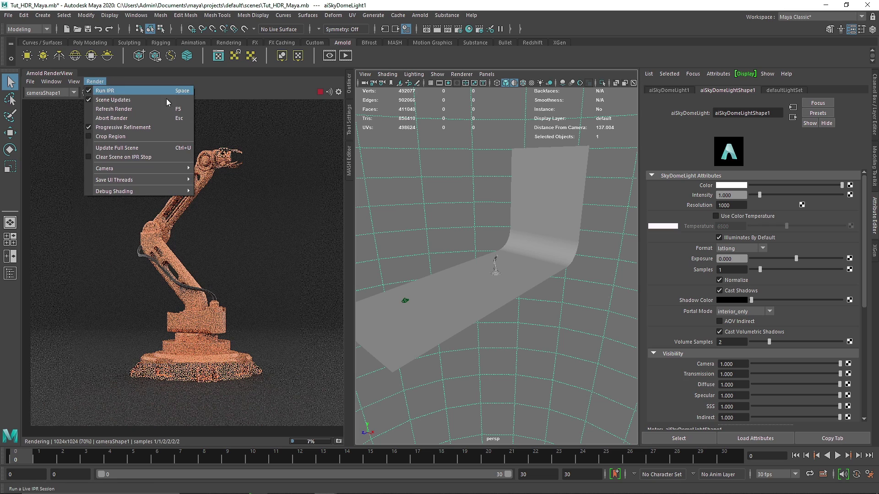
pyautogui.click(287, 133)
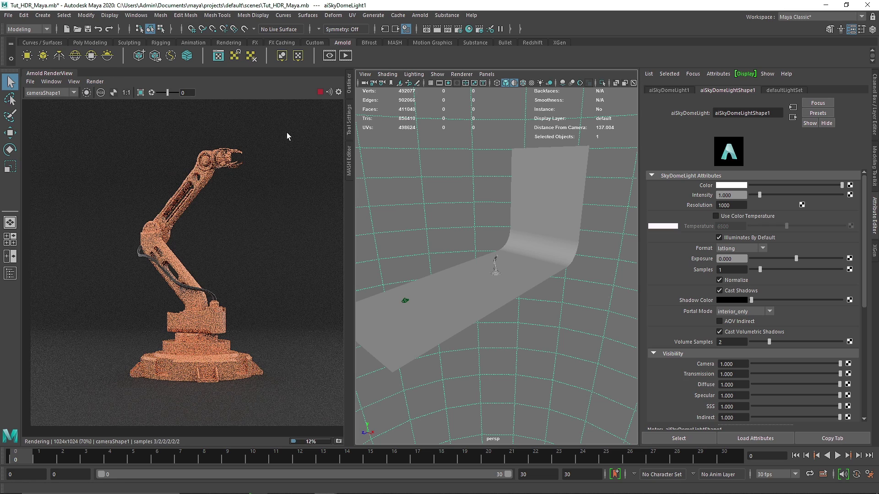
# - Return the viewport to the camera1 view and stop the interactive render
pyautogui.click(486, 74)
pyautogui.moveTo(539, 83)
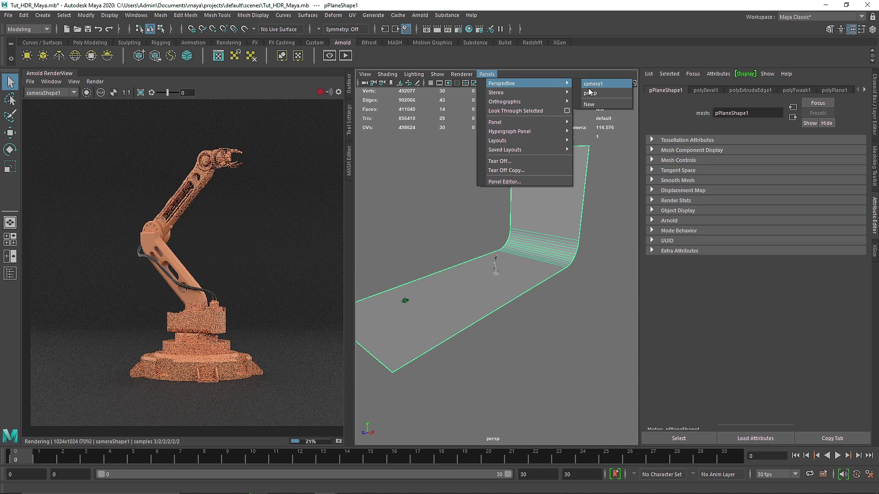
pyautogui.click(590, 93)
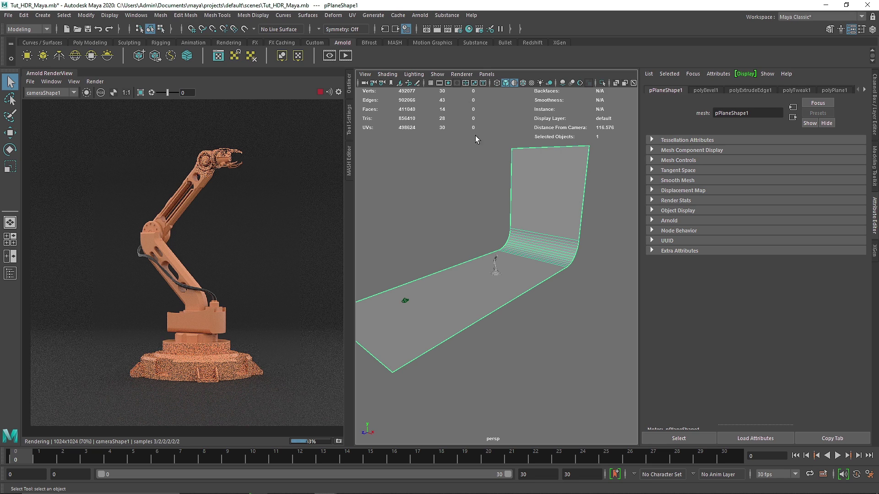
pyautogui.click(488, 75)
pyautogui.moveTo(550, 84)
pyautogui.click(578, 84)
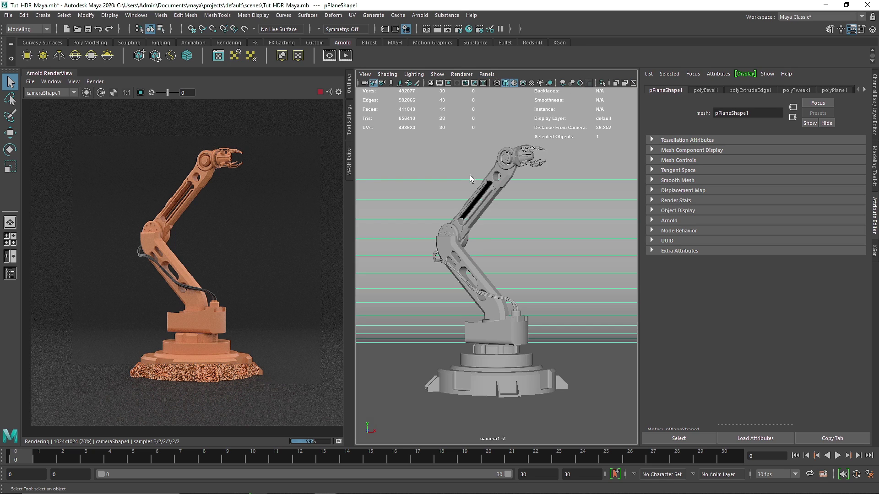
pyautogui.click(319, 92)
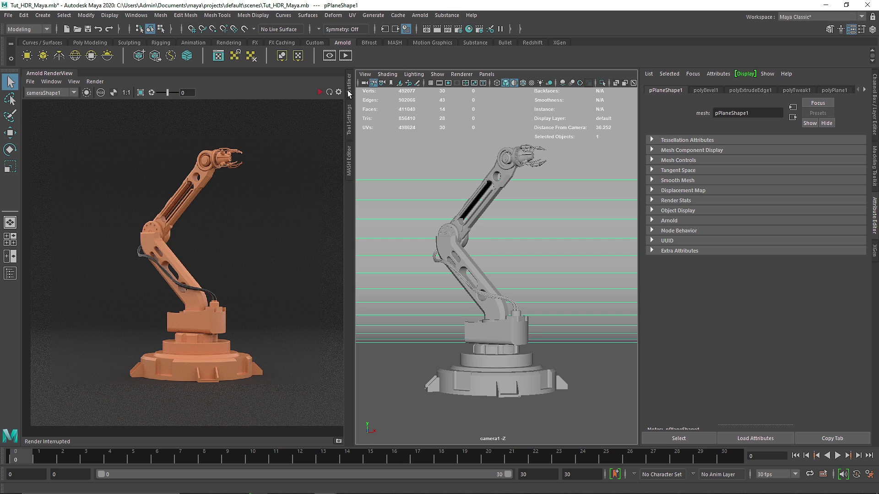
# - Select aiSkyDomeLight1 and connect a File texture to its Color
pyautogui.click(348, 90)
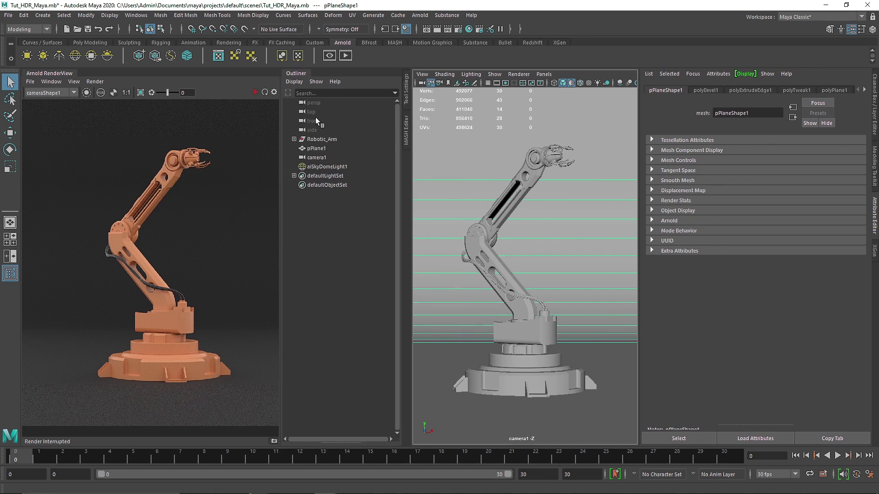
pyautogui.click(330, 167)
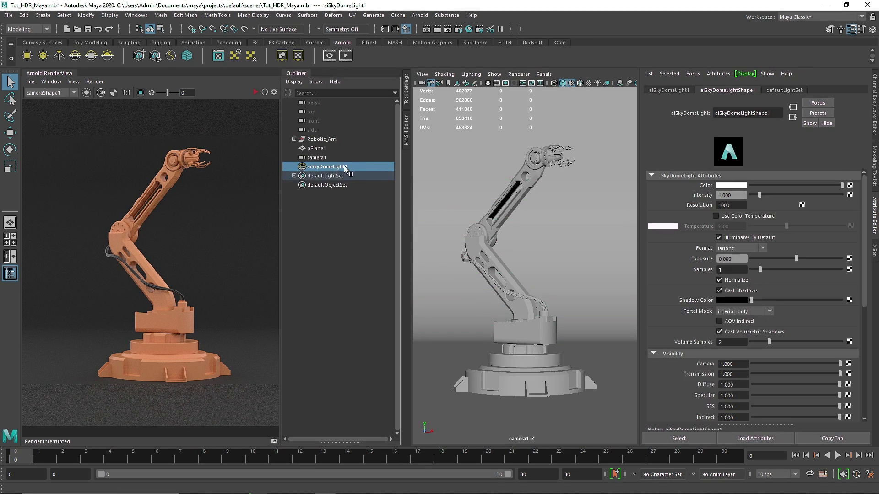
pyautogui.click(309, 75)
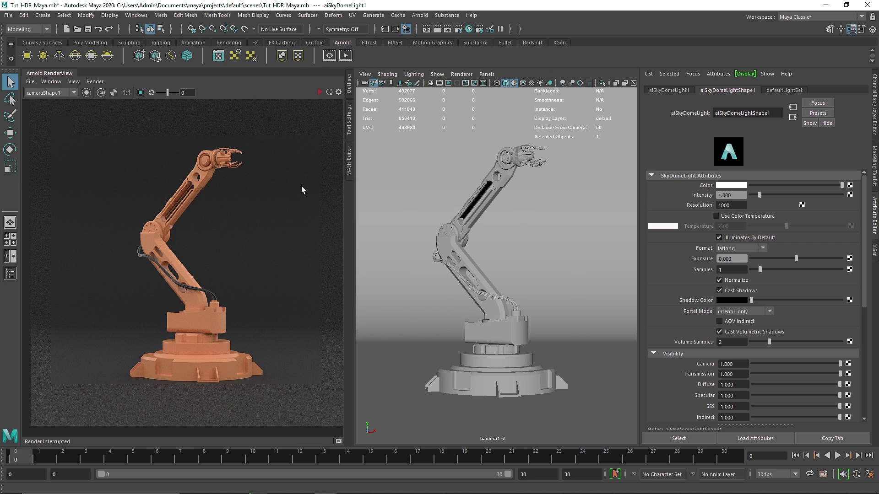
pyautogui.click(851, 184)
pyautogui.click(590, 226)
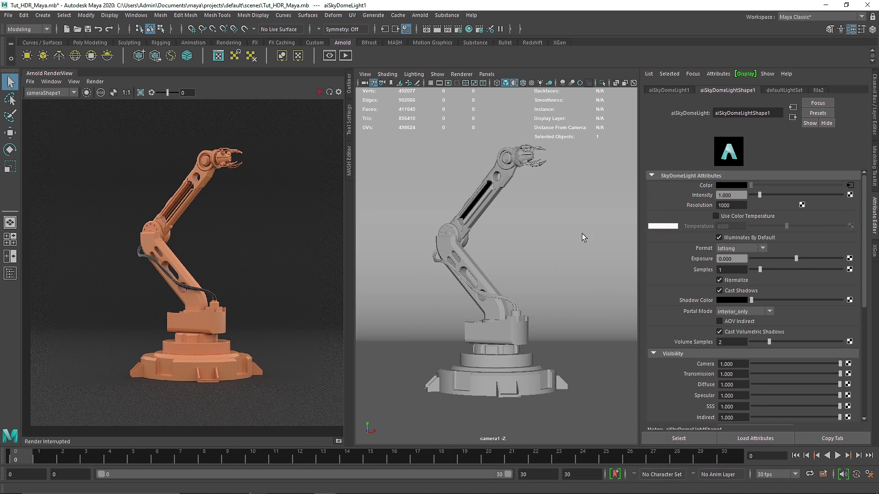
# - Load HDRI 11.hdr from the kit's Basic\HDRI 11 folder as the image of the file texture
pyautogui.click(857, 215)
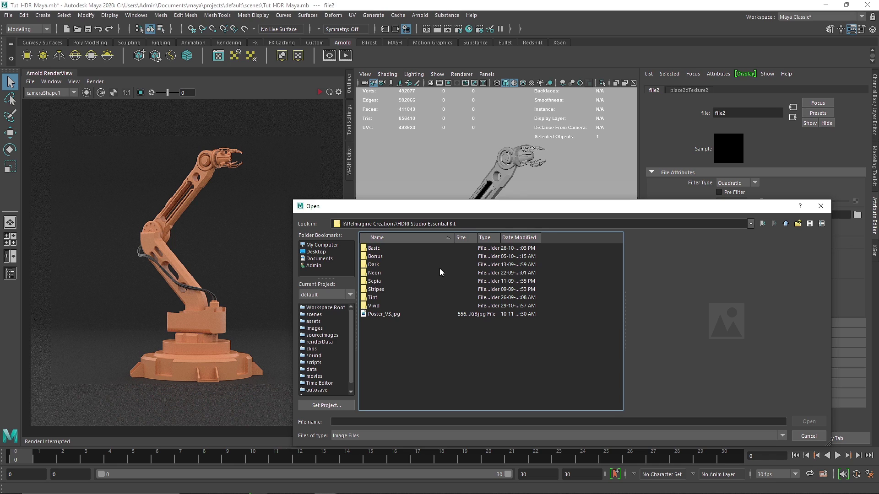
pyautogui.doubleClick(383, 249)
pyautogui.click(391, 296)
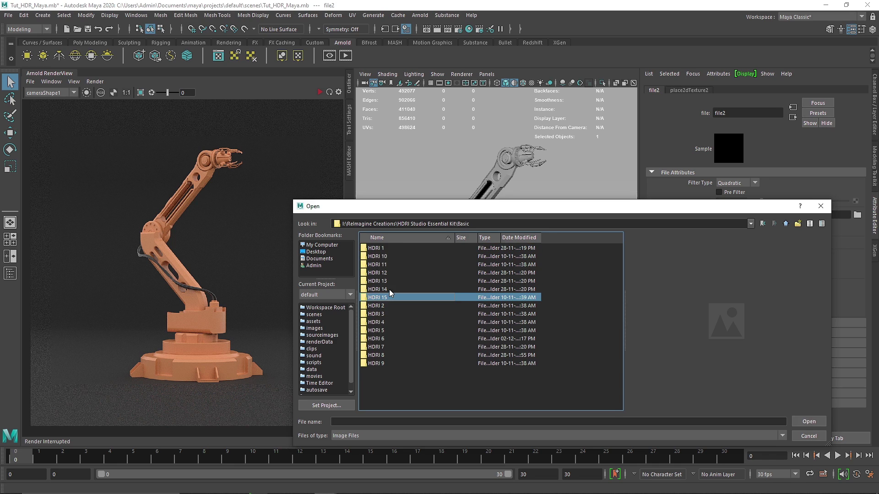
pyautogui.doubleClick(388, 264)
pyautogui.click(392, 257)
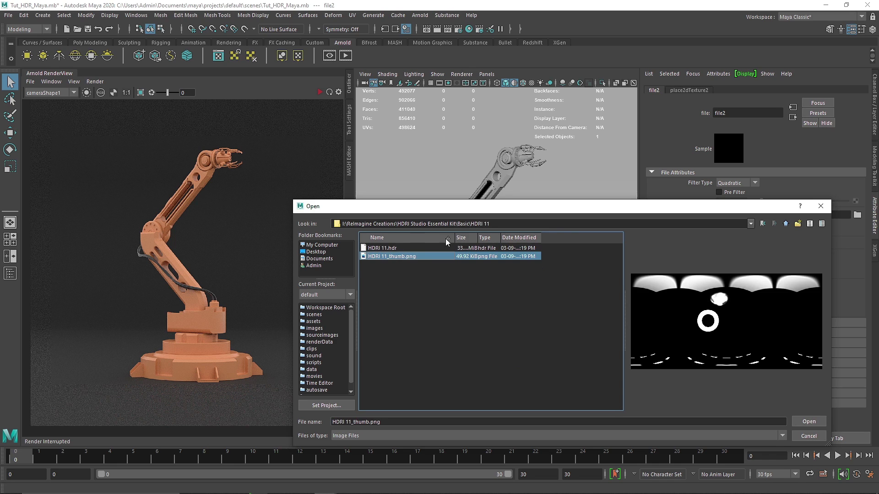
pyautogui.click(384, 248)
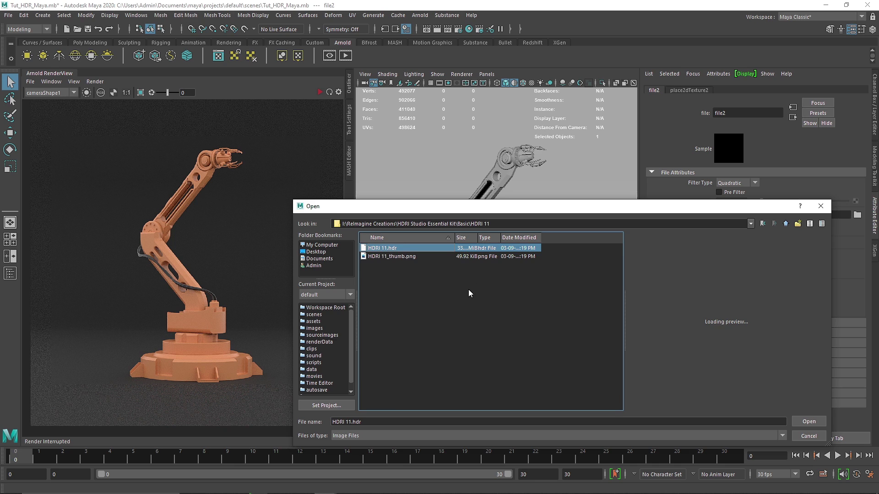
pyautogui.click(809, 422)
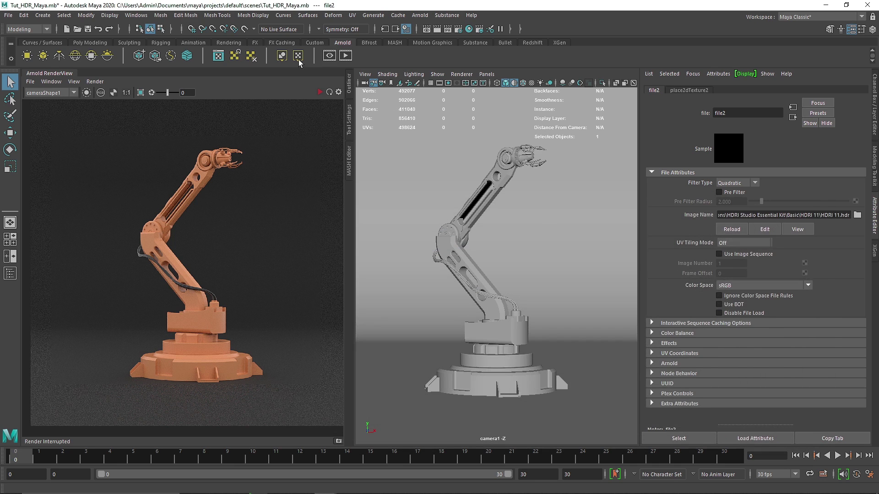
# - Render the arm with the HDRI lighting, examine the textured dome in perspective, and return to camera1
pyautogui.click(320, 94)
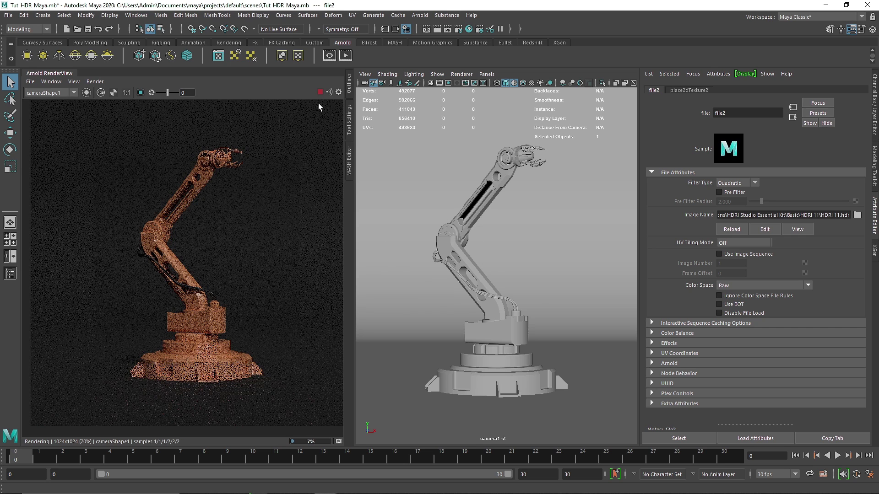
pyautogui.press('space')
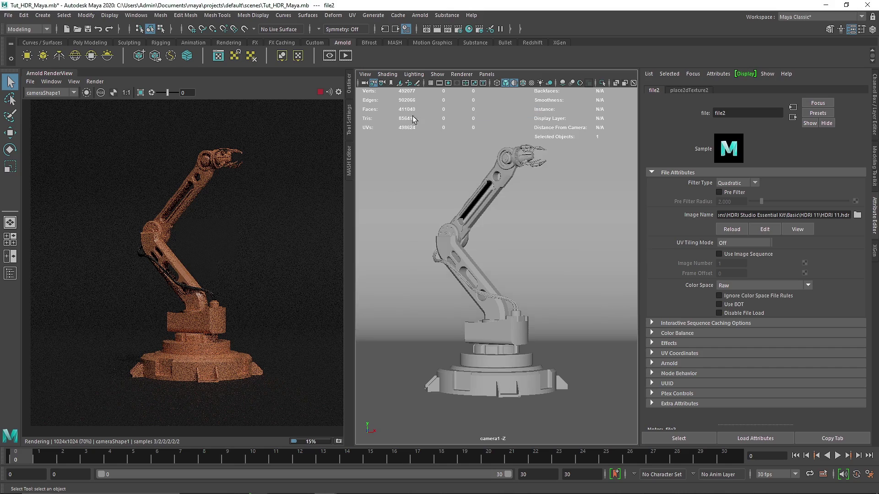
pyautogui.keyDown('alt'); pyautogui.moveTo(558, 206); pyautogui.dragTo(457, 110); pyautogui.keyUp('alt')
pyautogui.click(487, 74)
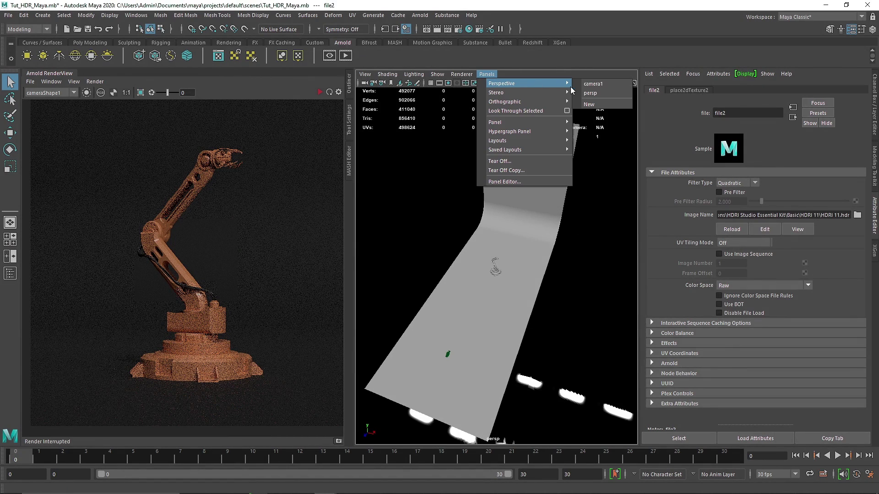
pyautogui.click(593, 84)
# - Select aiSkyDomeLight1, restart the render and set the light's Samples to 5
pyautogui.click(348, 85)
pyautogui.click(327, 167)
pyautogui.click(302, 75)
pyautogui.click(319, 94)
pyautogui.click(796, 269)
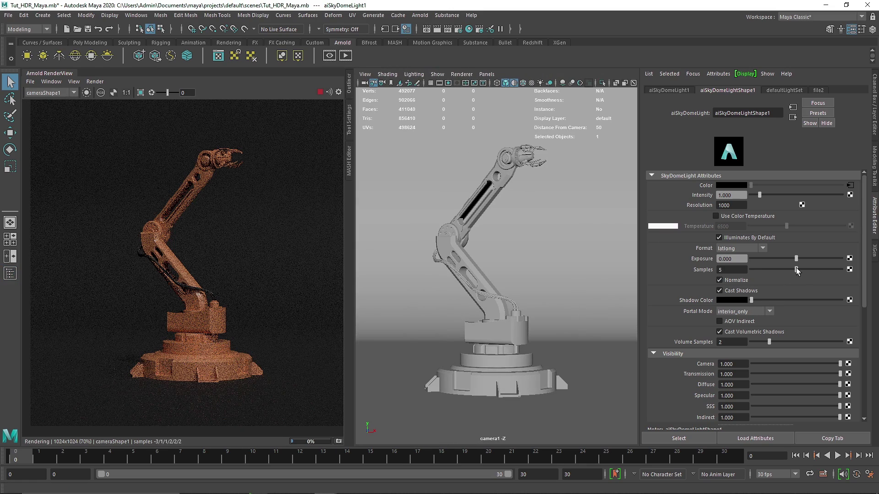
# - Set the skydome light's Diffuse and Specular visibility contributions to 2
pyautogui.moveTo(737, 384); pyautogui.dragTo(738, 395)
pyautogui.write('2')
pyautogui.press('Return')
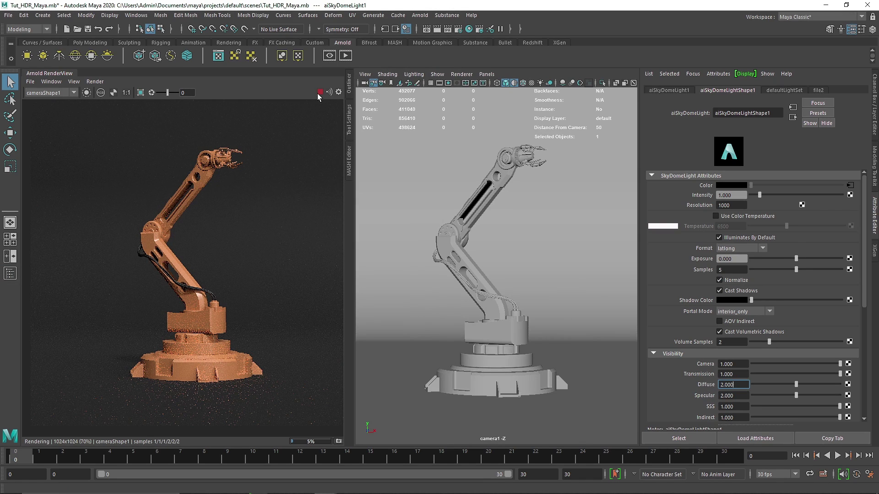
# - Show the skydome light's transform channels and stop the interactive render
pyautogui.click(873, 120)
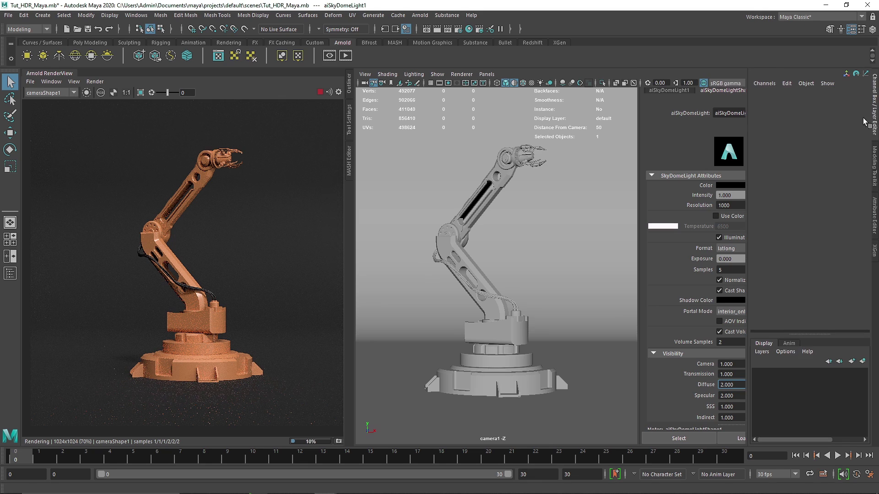
pyautogui.hotkey('ctrl', 'a')
pyautogui.click(319, 92)
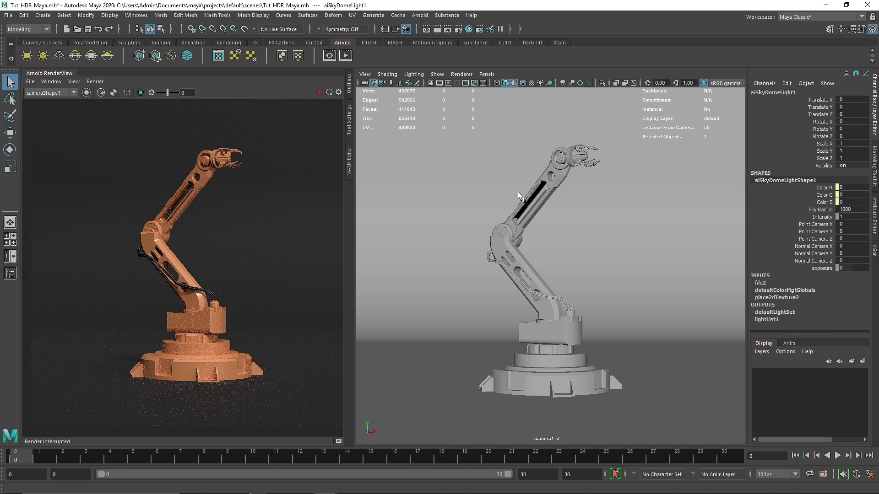
# - Rotate the skydome light to about 101 degrees around Y in the perspective view and restart the render
pyautogui.press('space')
pyautogui.moveTo(523, 149); pyautogui.dragTo(474, 189)
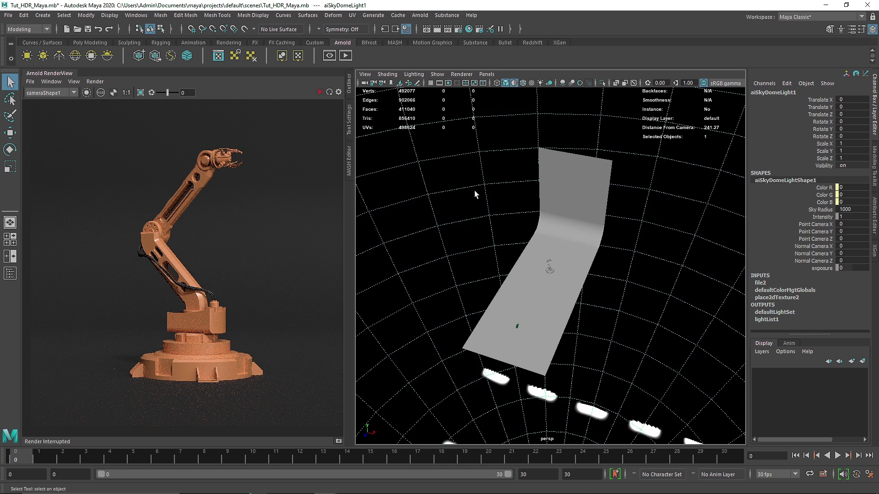
pyautogui.press('e')
pyautogui.moveTo(559, 300); pyautogui.dragTo(603, 241)
pyautogui.click(321, 93)
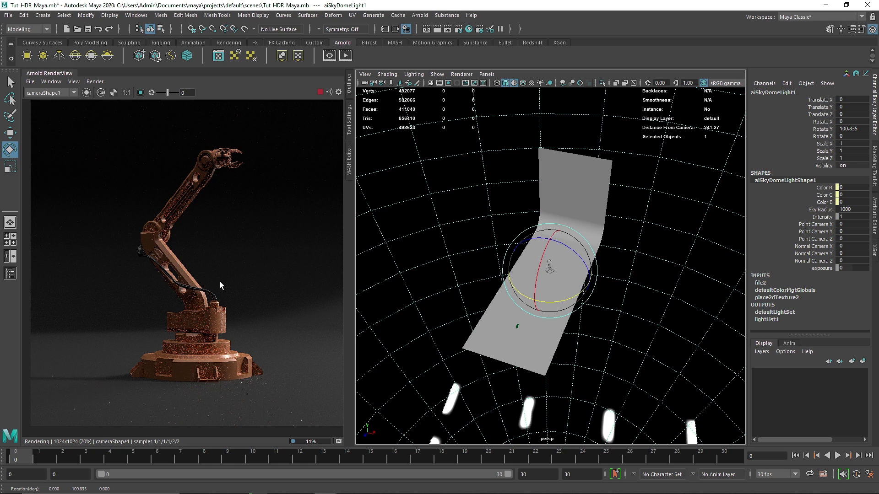
# - Rotate the skydome light further around Y to about 195 degrees
pyautogui.scroll(3, 216, 284)
pyautogui.scroll(-3, 217, 284)
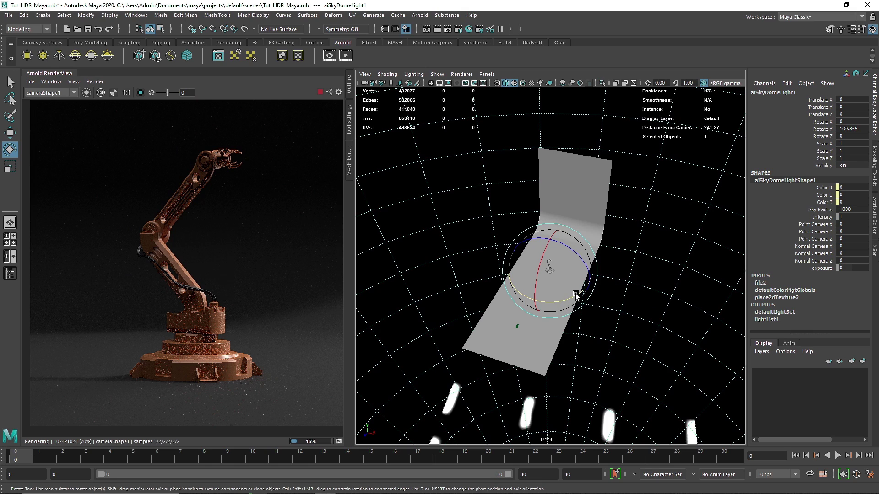
pyautogui.moveTo(582, 289); pyautogui.dragTo(624, 211)
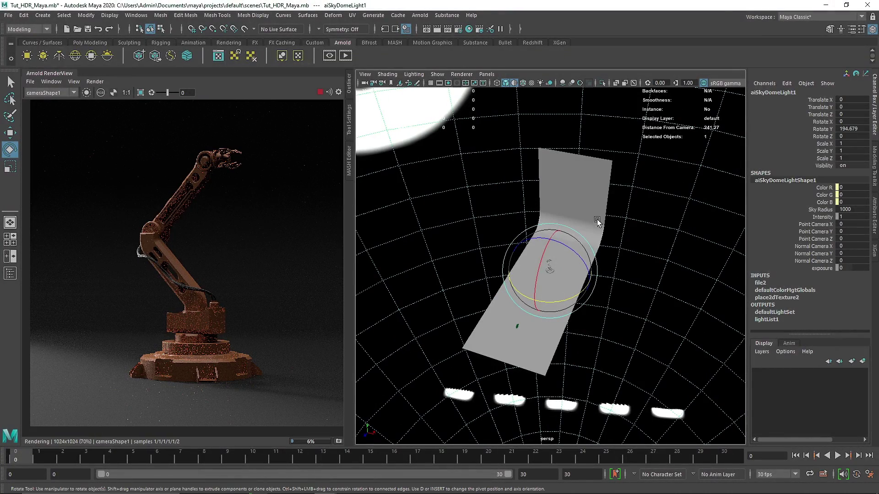
# - Tilt the skydome light to a rotation of about 112.5, 198.5 and 256.5 degrees in X, Y and Z
pyautogui.moveTo(581, 258); pyautogui.dragTo(555, 274)
pyautogui.moveTo(538, 223); pyautogui.dragTo(535, 221)
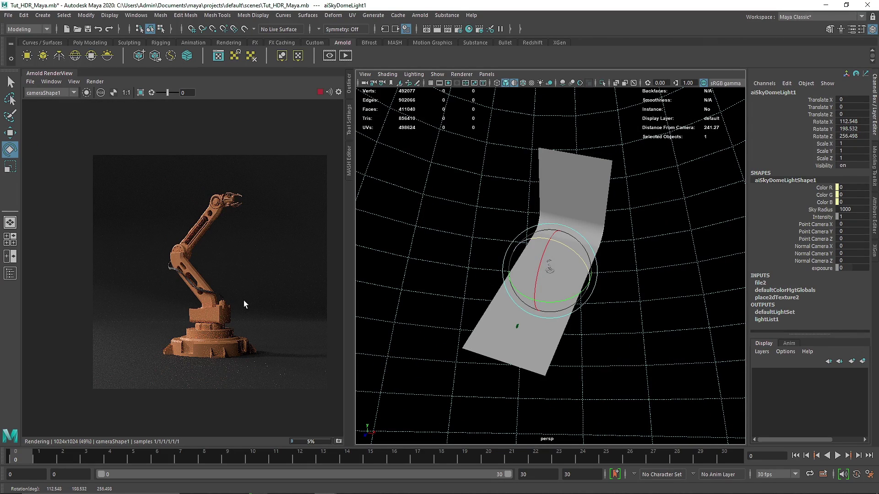
# - Stop the interactive render and reset the skydome light's X, Y and Z rotation to 0
pyautogui.click(320, 91)
pyautogui.click(851, 122)
pyautogui.write('0')
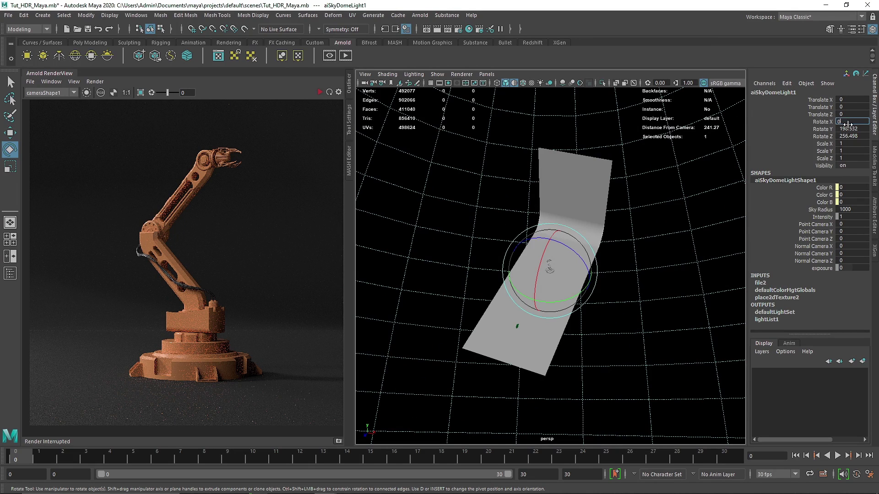
pyautogui.click(849, 128)
pyautogui.write('0')
pyautogui.click(848, 136)
pyautogui.write('0')
pyautogui.press('Return')
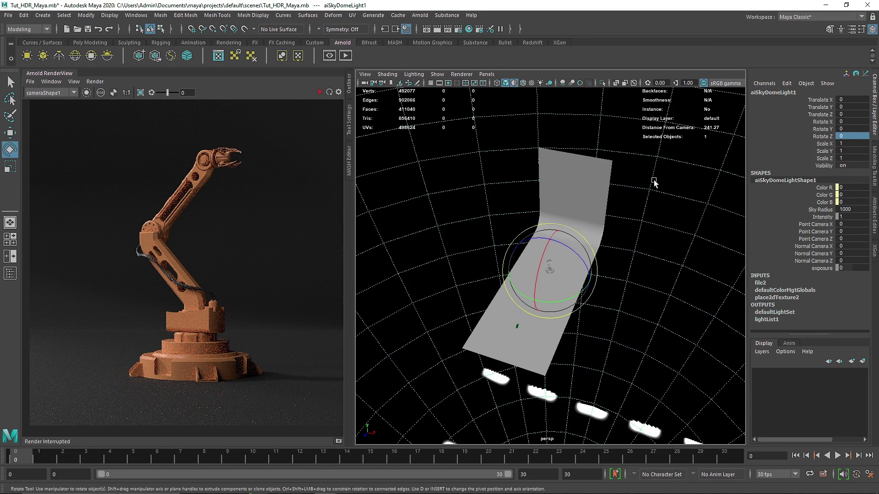
# - Replace the skydome light's color texture with T_HDRI 1.hdr from the Tint folder of the HDRI Studio Essential Kit
pyautogui.click(875, 208)
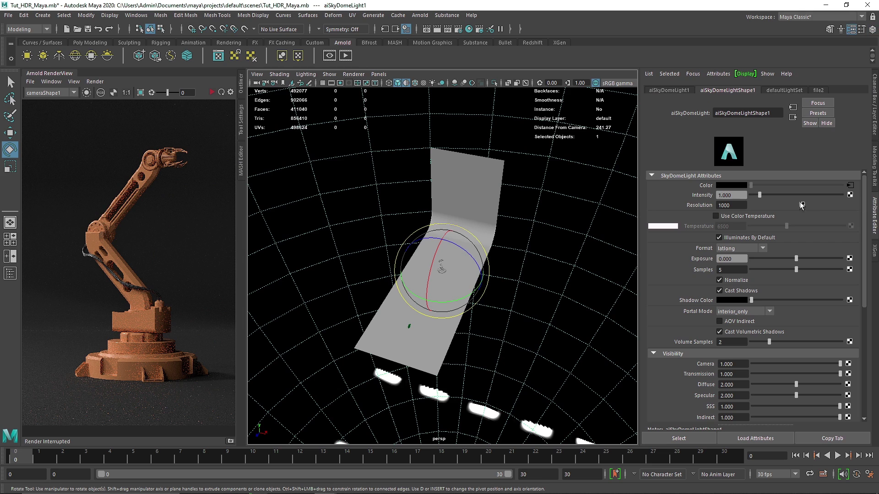
pyautogui.click(850, 185)
pyautogui.click(857, 215)
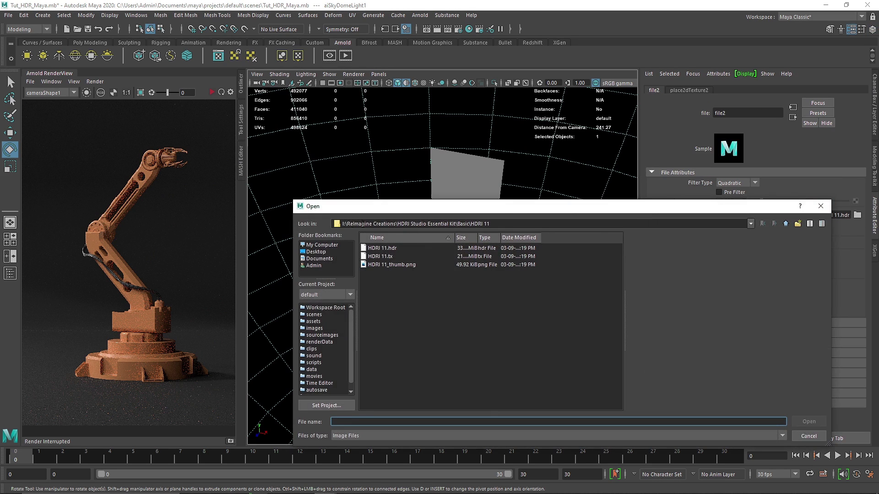
pyautogui.click(785, 224)
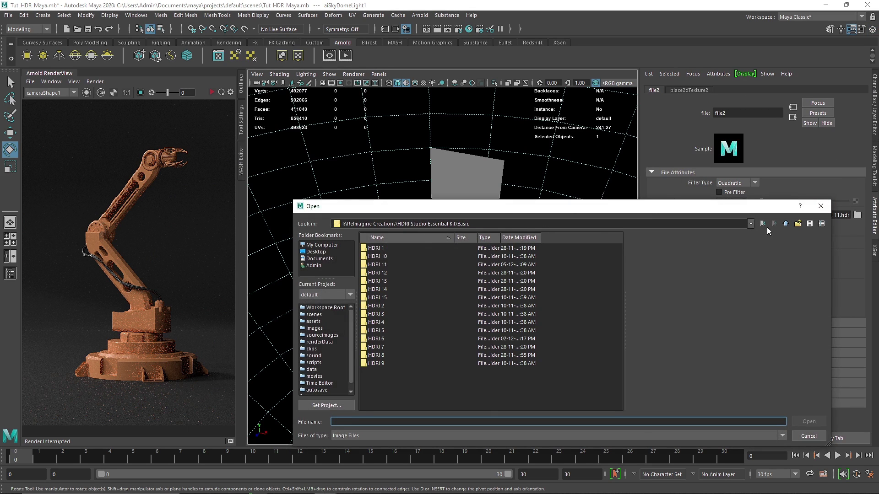
pyautogui.click(786, 224)
pyautogui.click(377, 298)
pyautogui.click(383, 291)
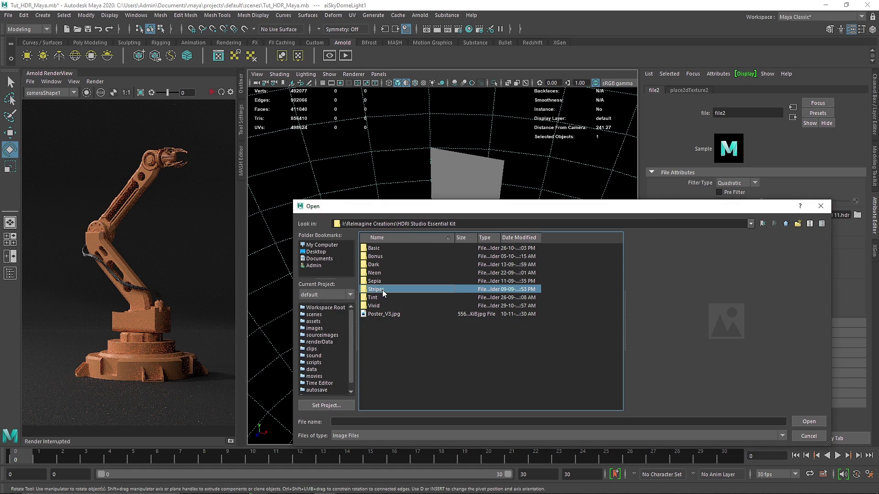
pyautogui.click(385, 273)
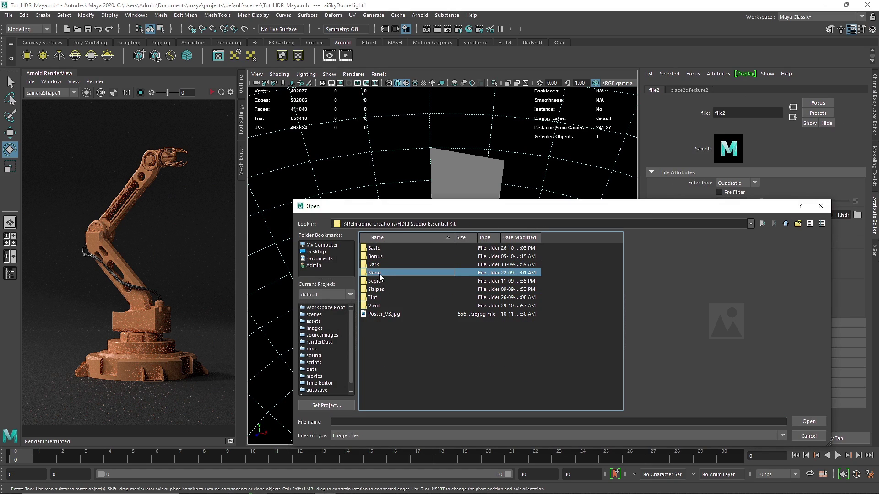
pyautogui.doubleClick(380, 298)
pyautogui.doubleClick(392, 248)
pyautogui.doubleClick(400, 248)
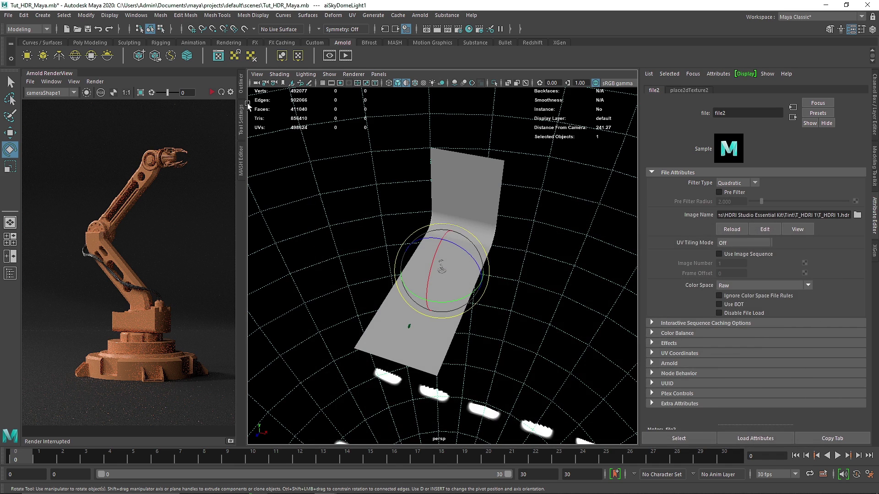
# - Restart the interactive render and widen the render view beside the perspective view
pyautogui.click(211, 92)
pyautogui.moveTo(246, 114); pyautogui.dragTo(329, 118)
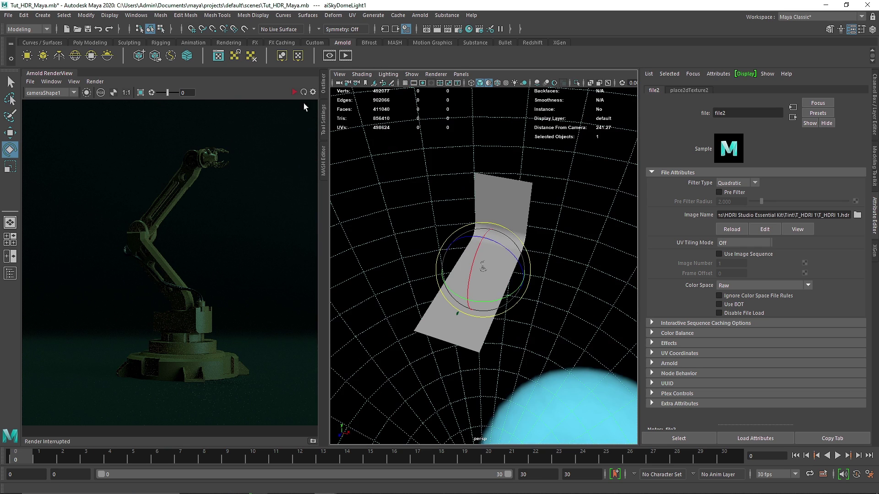
pyautogui.moveTo(323, 120); pyautogui.dragTo(361, 121)
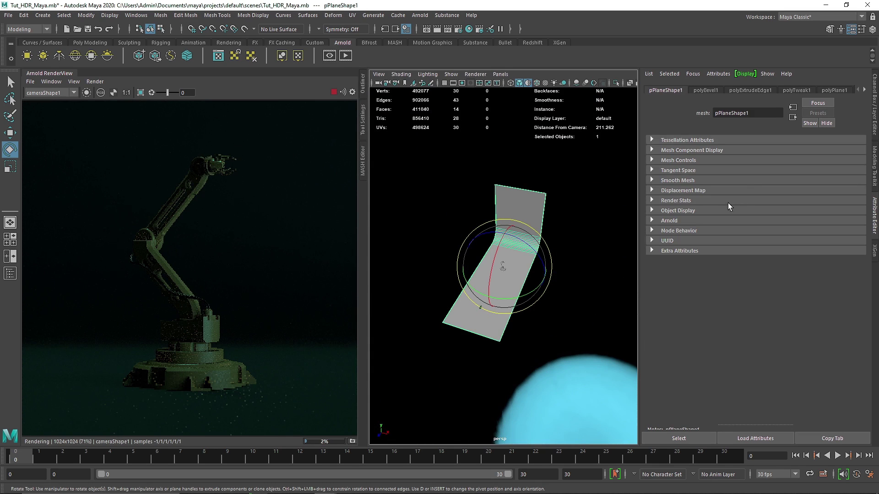
# - Set the skydome light's exposure to 2, keep its samples at 5, and stop the interactive render
pyautogui.doubleClick(733, 258)
pyautogui.write('2')
pyautogui.press('Tab')
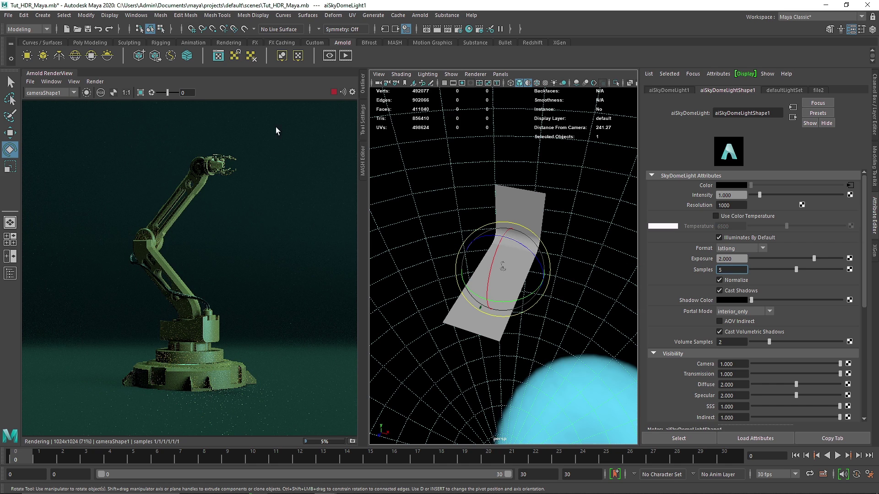
pyautogui.click(334, 93)
pyautogui.write('5')
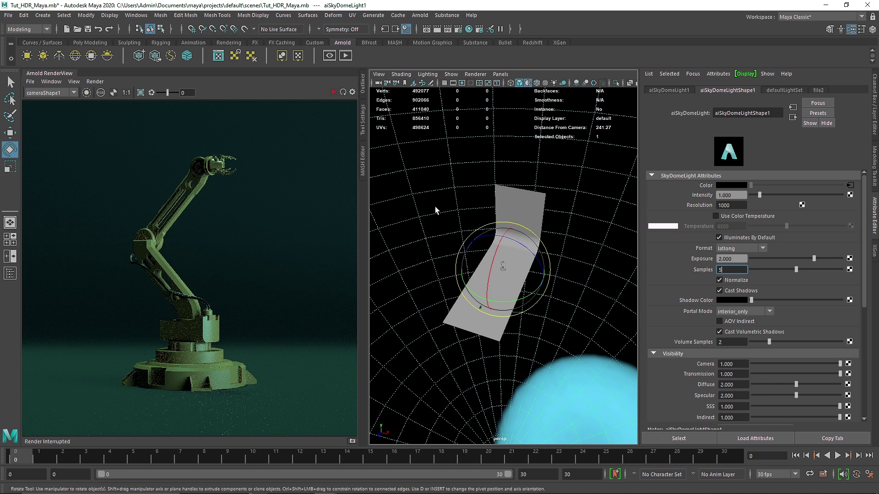
# - Set the metalness of the Paint material on the robotic arm's lower segment to 0.4
pyautogui.click(521, 270)
pyautogui.press('f')
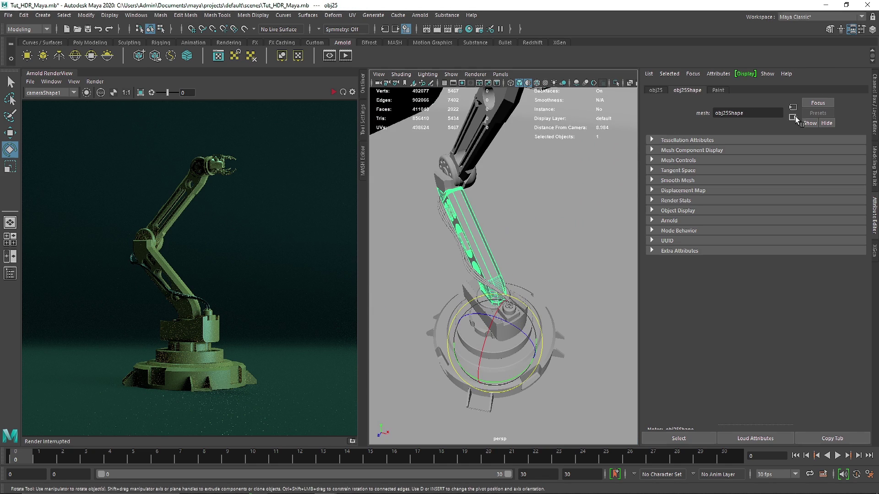
pyautogui.click(718, 90)
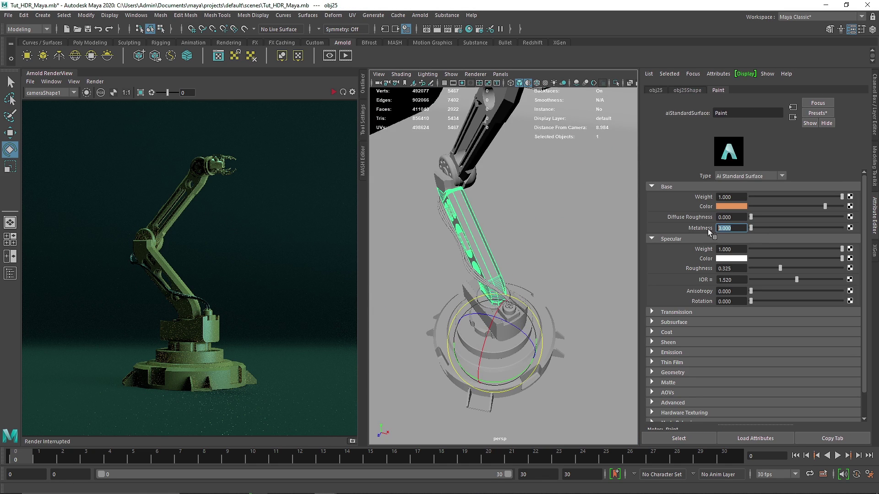
pyautogui.write('.4')
pyautogui.press('Return')
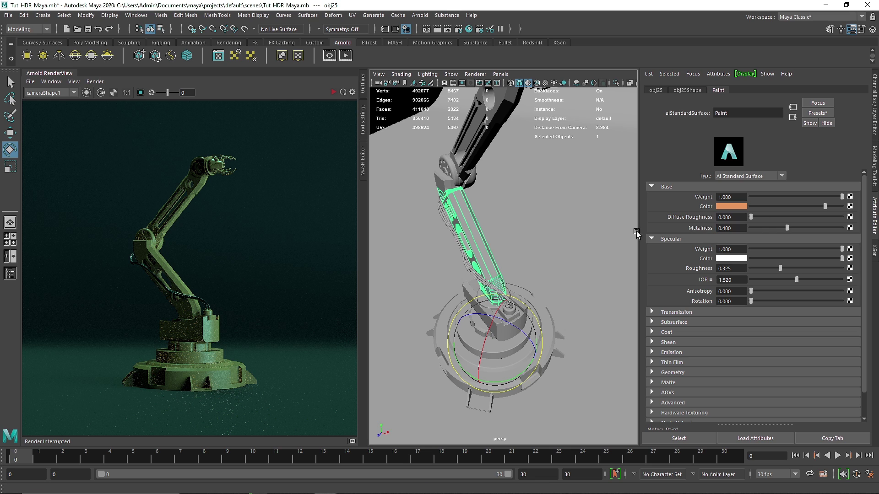
# - Restart the interactive render and set the Paint material's specular roughness to 0.4
pyautogui.click(334, 93)
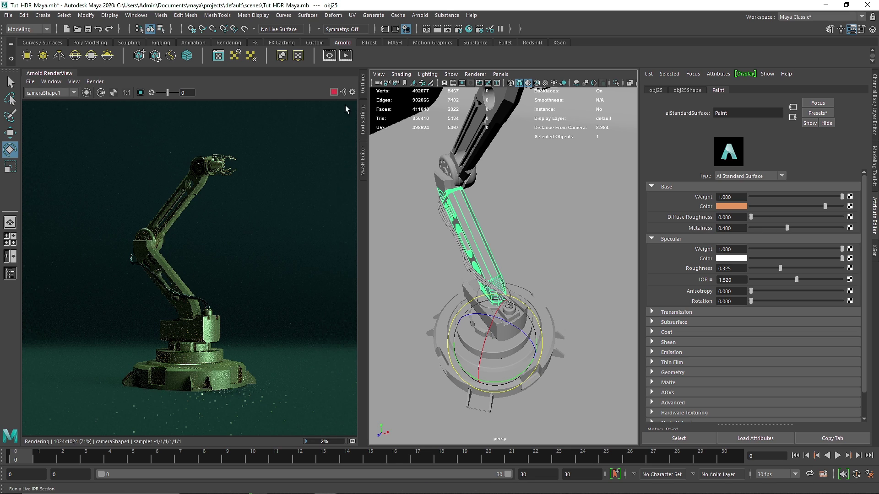
pyautogui.doubleClick(731, 269)
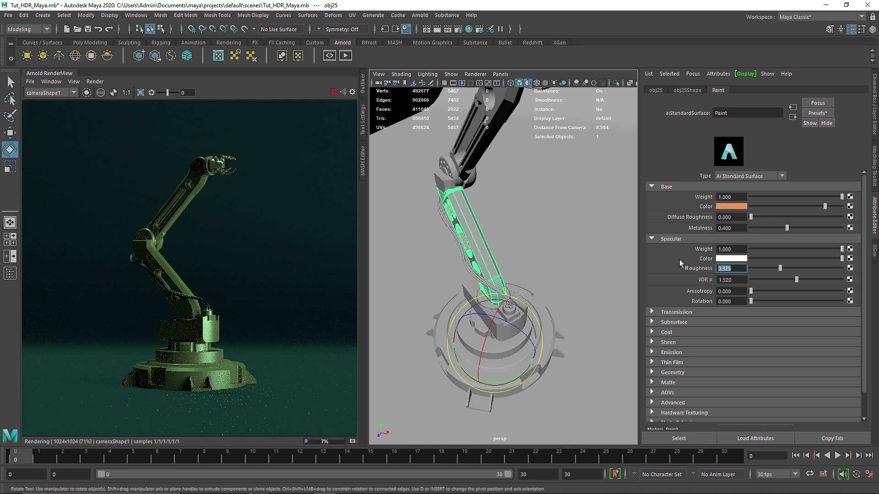
pyautogui.write('.4')
pyautogui.press('Return')
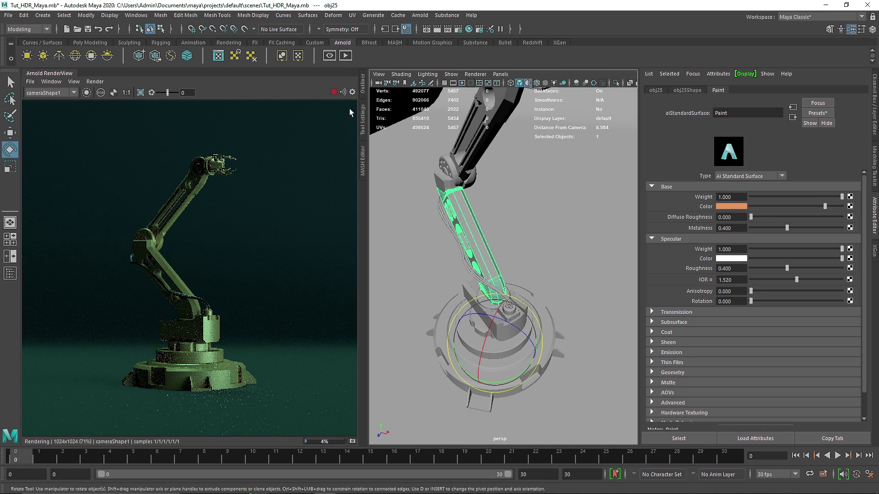
# - Select the skydome light and rotate it around Y so its cyan area moves behind the floor backdrop
pyautogui.keyDown('alt'); pyautogui.moveTo(419, 130); pyautogui.dragTo(378, 102, button='right'); pyautogui.keyUp('alt')
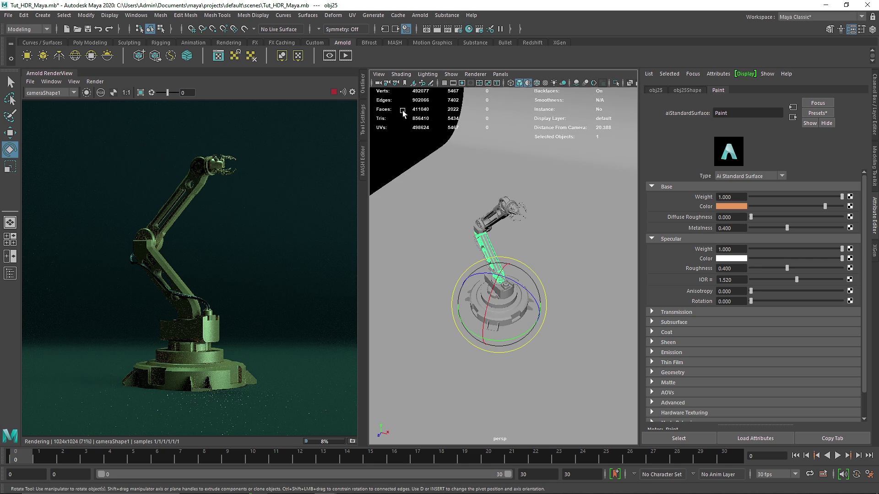
pyautogui.click(477, 204)
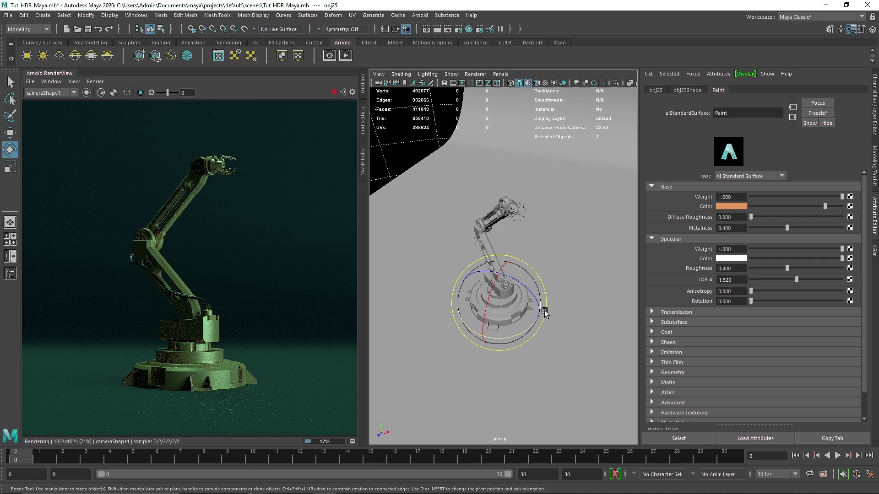
pyautogui.moveTo(547, 290)
pyautogui.mouseDown()
pyautogui.moveTo(535, 261)
pyautogui.moveTo(492, 220)
pyautogui.moveTo(427, 227)
pyautogui.moveTo(457, 216)
pyautogui.moveTo(512, 220)
pyautogui.mouseUp()
# - Examine the rim light and noise on the arm's joints in the render close up, and stop the render
pyautogui.click(186, 264)
pyautogui.scroll(5, 166, 191)
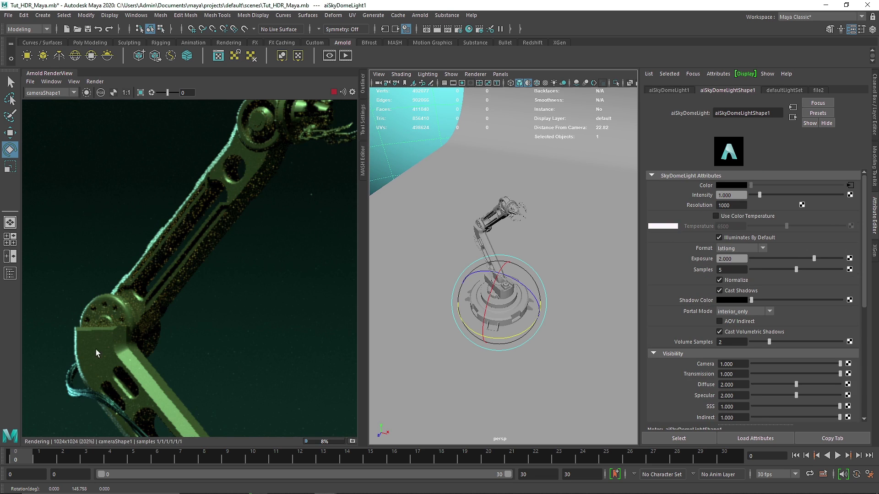
pyautogui.scroll(-3, 95, 350)
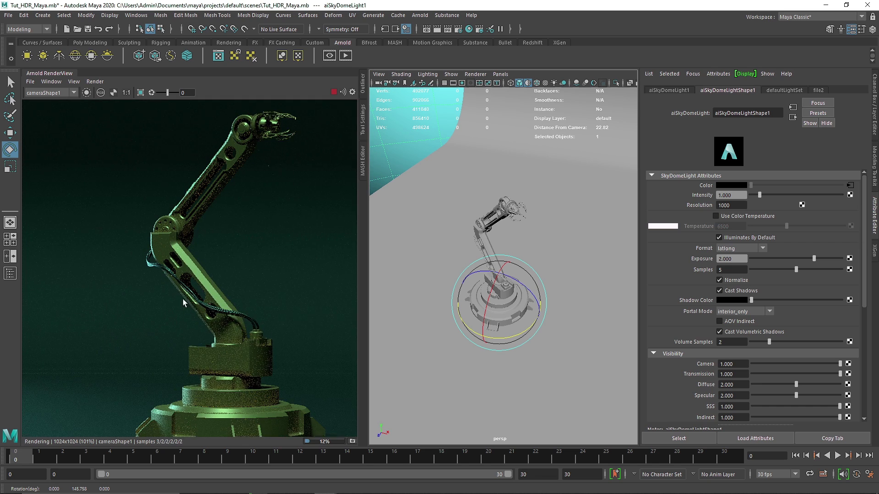
pyautogui.scroll(-2, 183, 298)
pyautogui.click(333, 92)
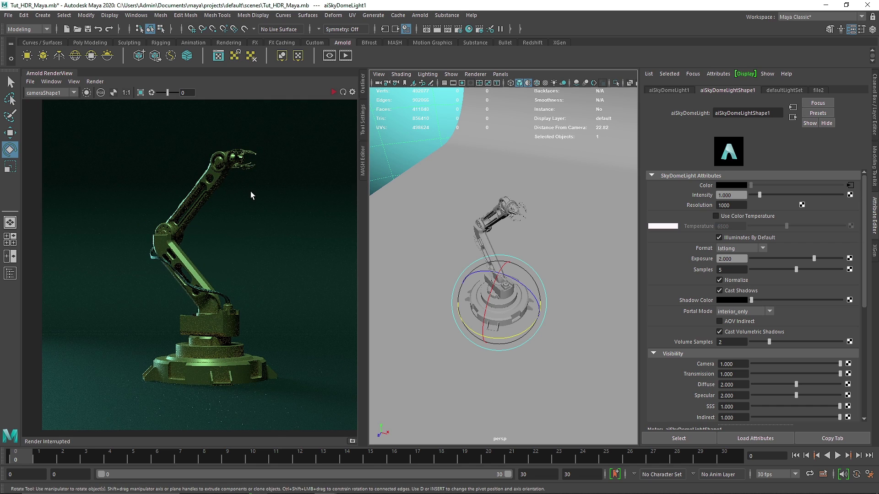
pyautogui.moveTo(251, 191); pyautogui.dragTo(231, 197, button='middle')
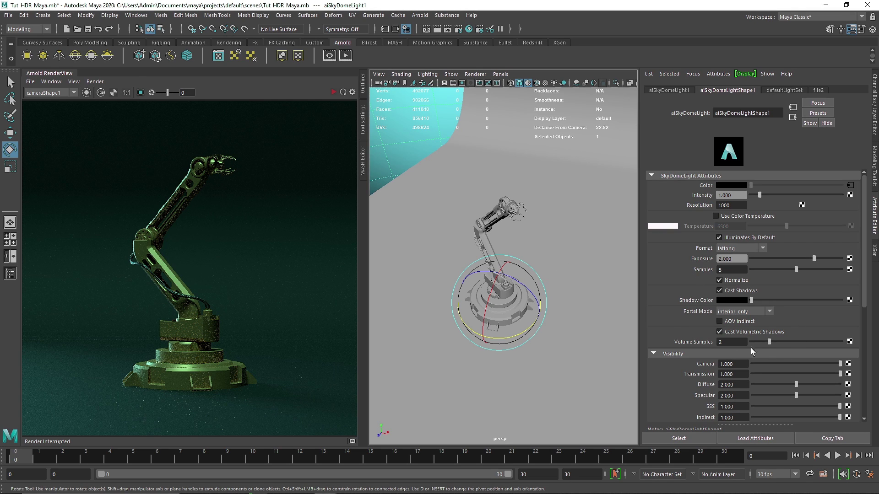
pyautogui.moveTo(722, 270); pyautogui.dragTo(703, 270)
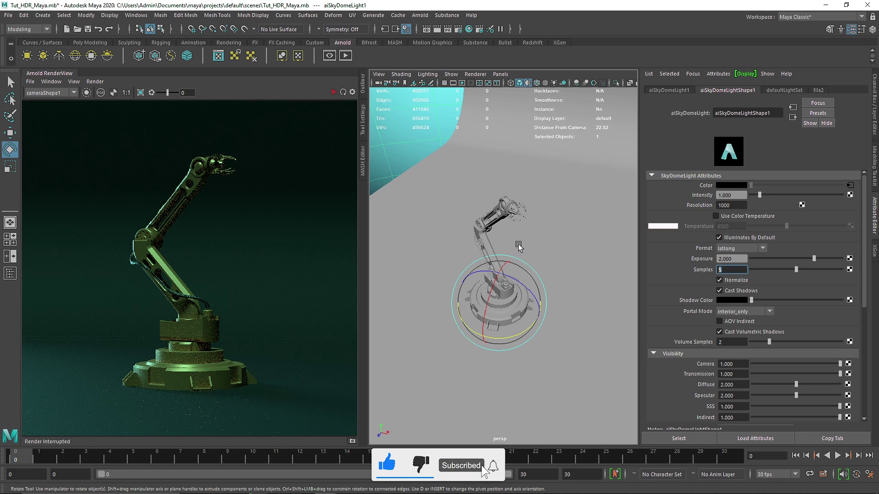
pyautogui.click(740, 388)
pyautogui.press('Tab')
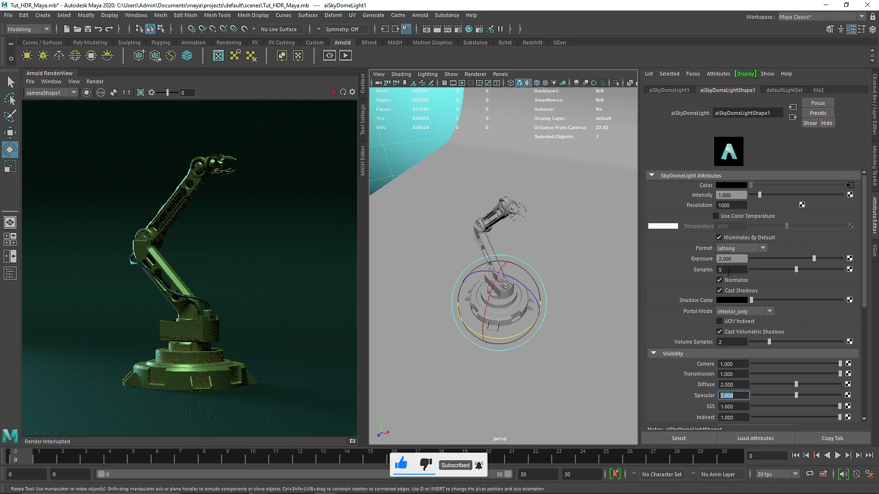
pyautogui.click(731, 271)
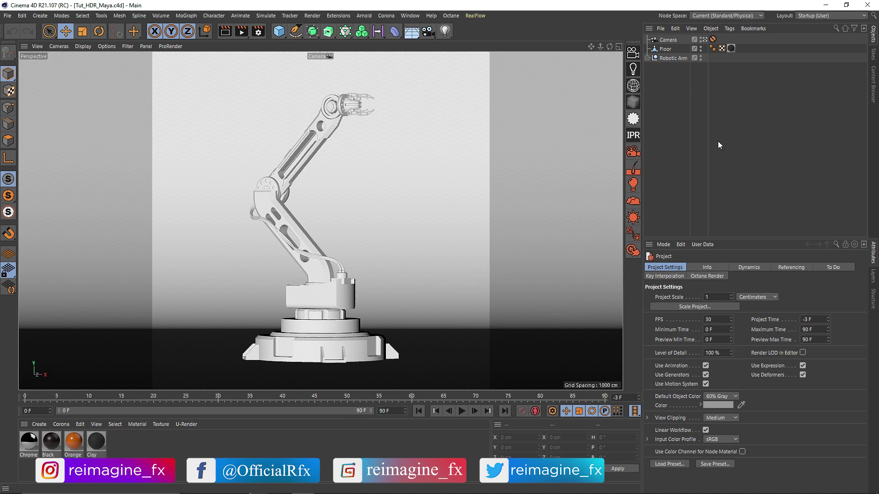
# - Switch to Cinema 4D, look over the floor and arm from outside the scene camera, and return to the camera view
pyautogui.click(704, 40)
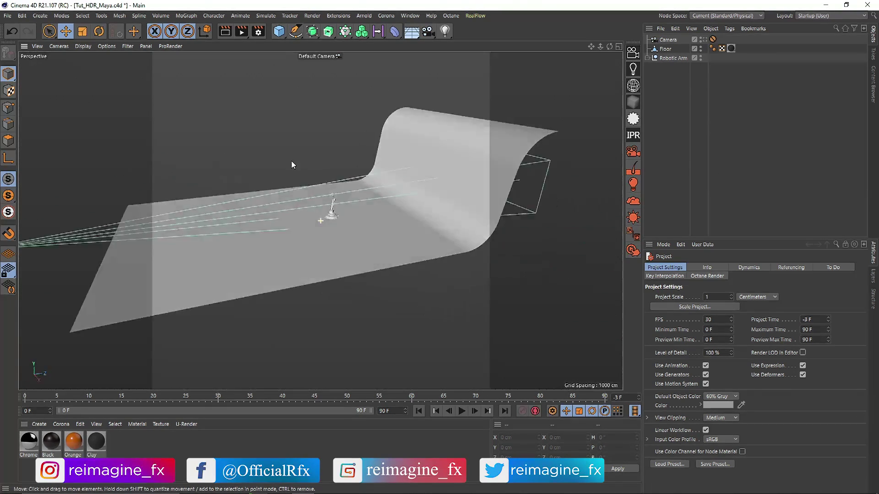
pyautogui.click(703, 40)
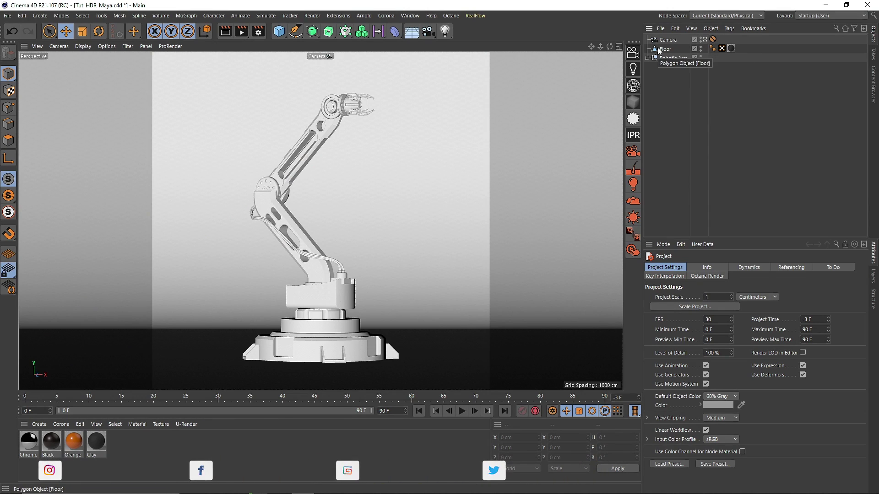
pyautogui.click(385, 16)
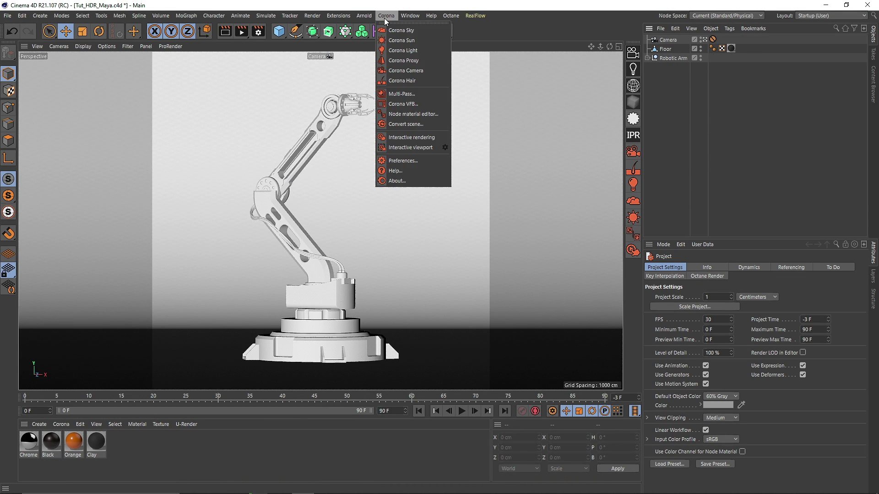
pyautogui.click(385, 18)
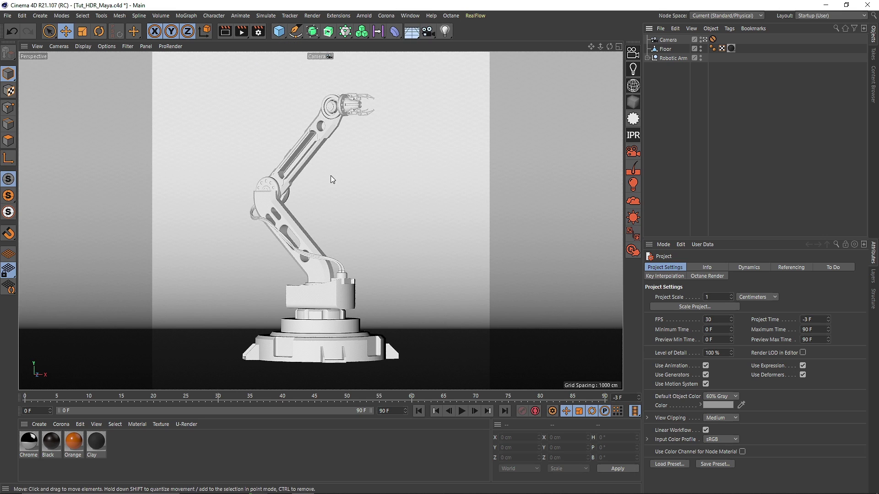
# - Open the Arnold IPR Window and dock it beside the perspective viewport
pyautogui.click(365, 16)
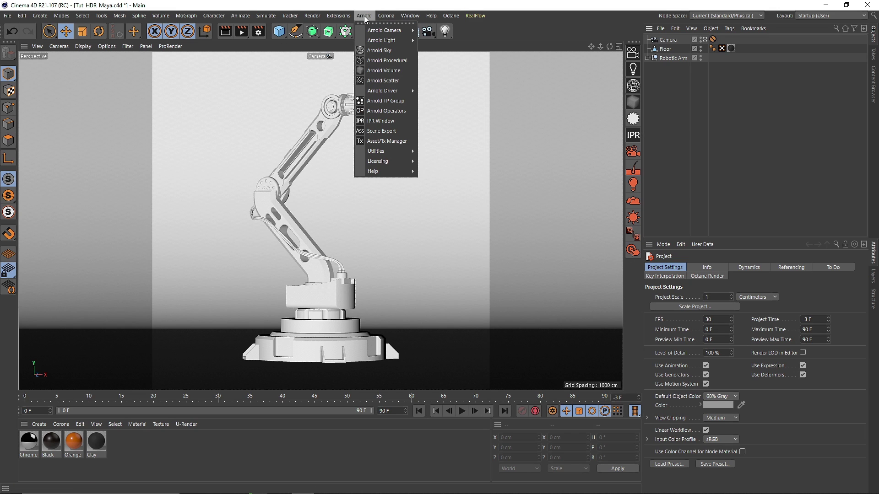
pyautogui.moveTo(345, 17)
pyautogui.click(382, 121)
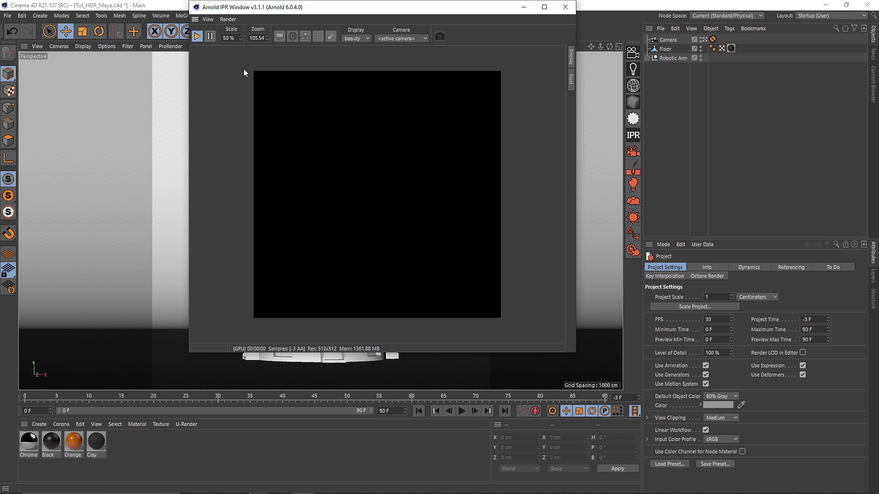
pyautogui.moveTo(194, 41); pyautogui.dragTo(47, 200)
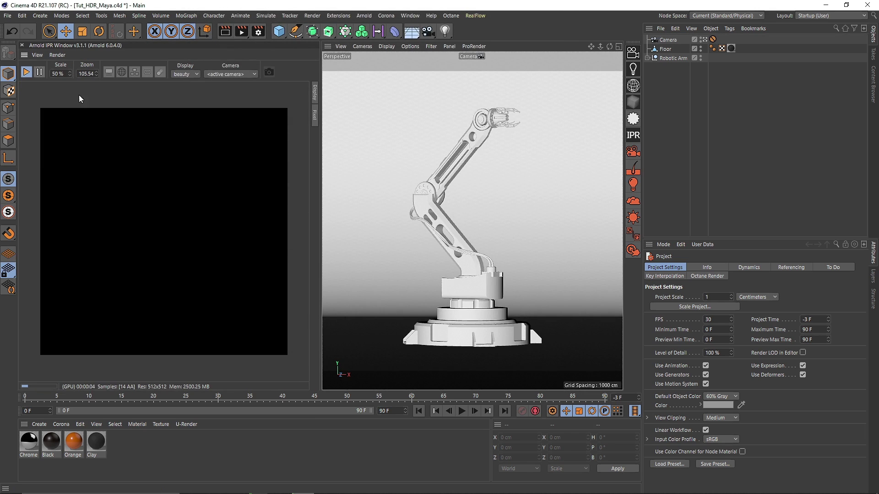
# - Set the scale of the Arnold IPR render to 90%
pyautogui.doubleClick(63, 74)
pyautogui.write('90')
pyautogui.press('Return')
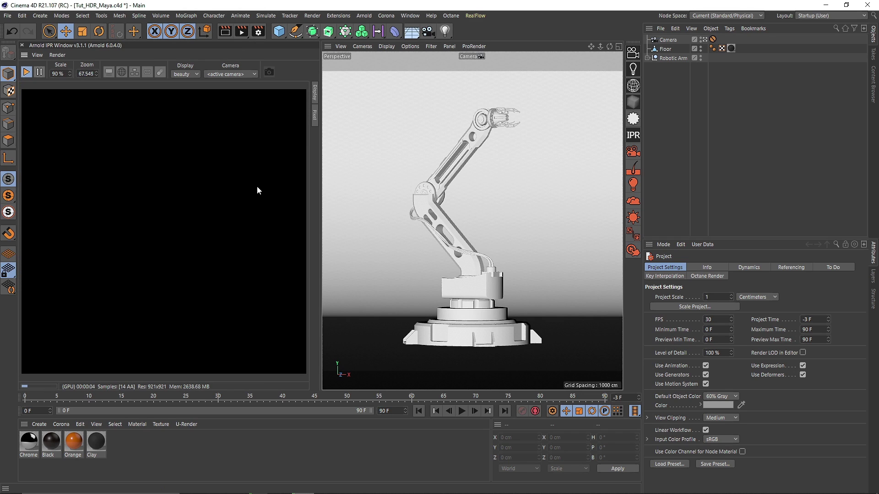
# - Add an Arnold Sky light and load the S_HDRI 1 image from the Sepia folder as its color texture, without copying it into the project
pyautogui.click(364, 15)
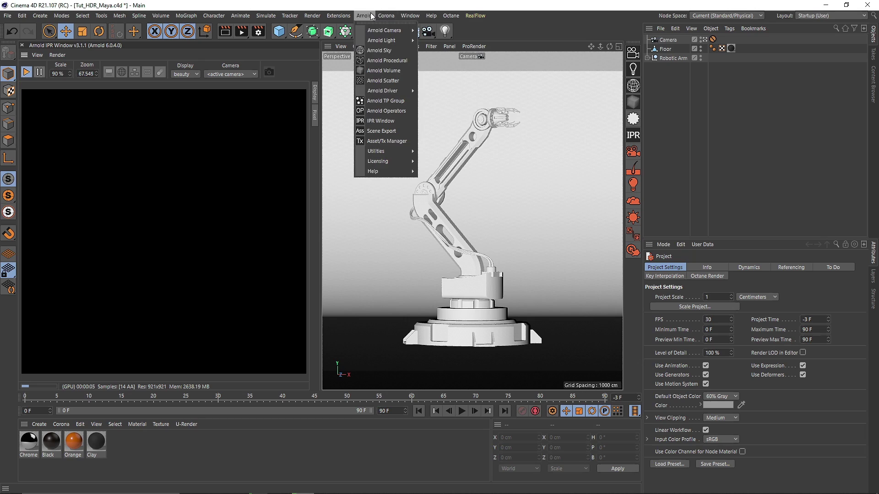
pyautogui.click(386, 51)
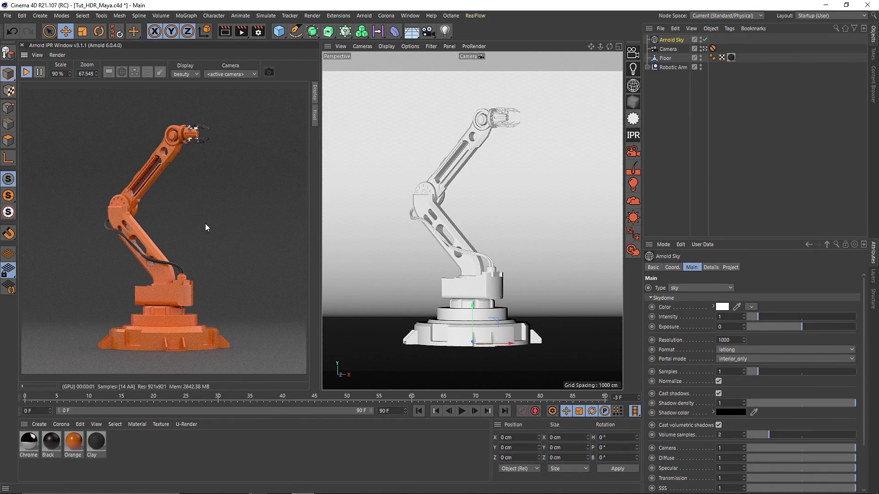
pyautogui.click(750, 307)
pyautogui.click(758, 323)
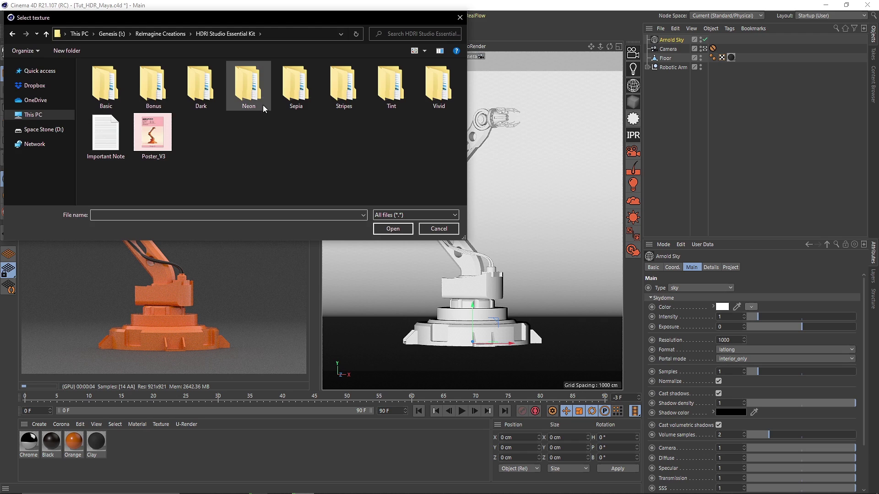
pyautogui.doubleClick(295, 85)
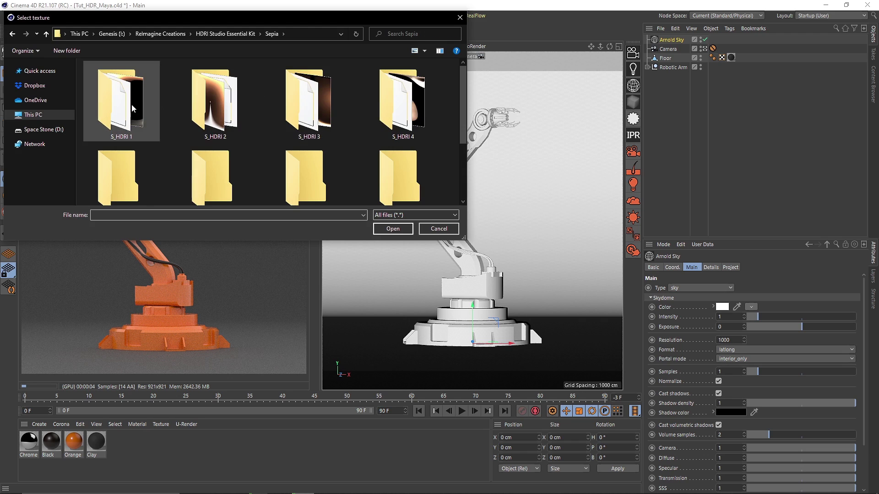
pyautogui.doubleClick(125, 82)
pyautogui.click(107, 78)
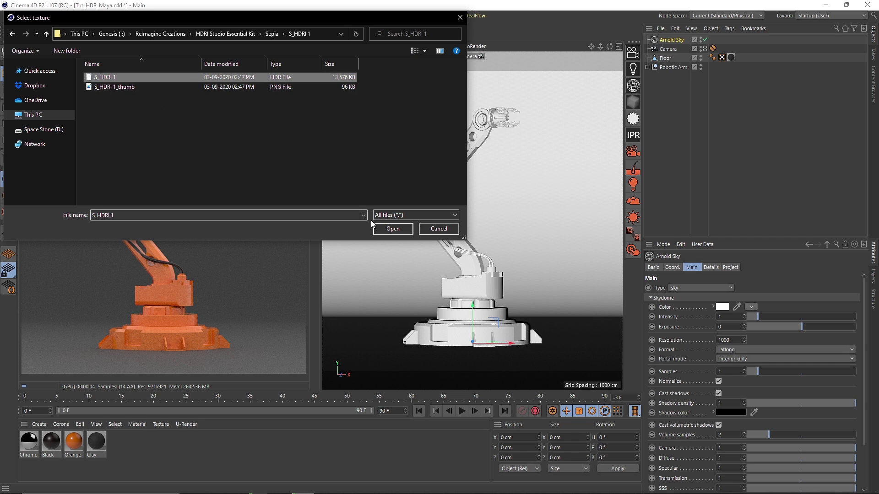
pyautogui.click(407, 230)
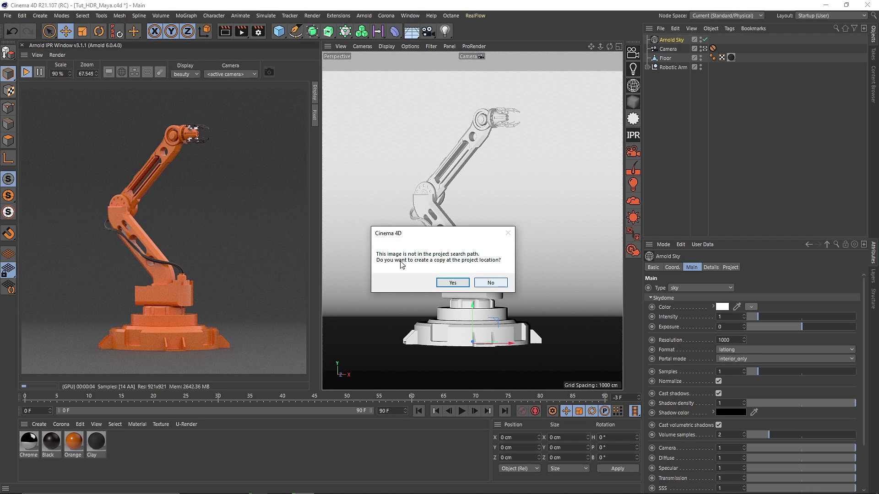
pyautogui.click(481, 284)
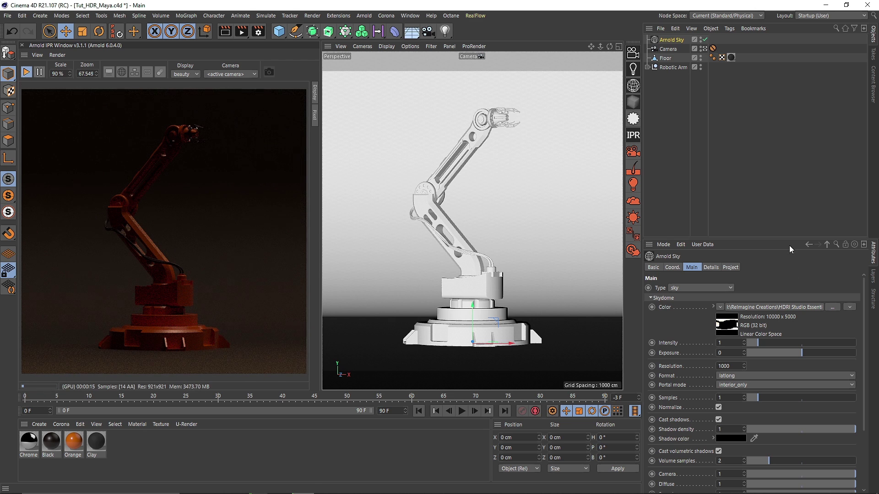
# - Set the Arnold Sky's samples to 5 and its diffuse and specular contributions to 2
pyautogui.moveTo(785, 238); pyautogui.dragTo(785, 137)
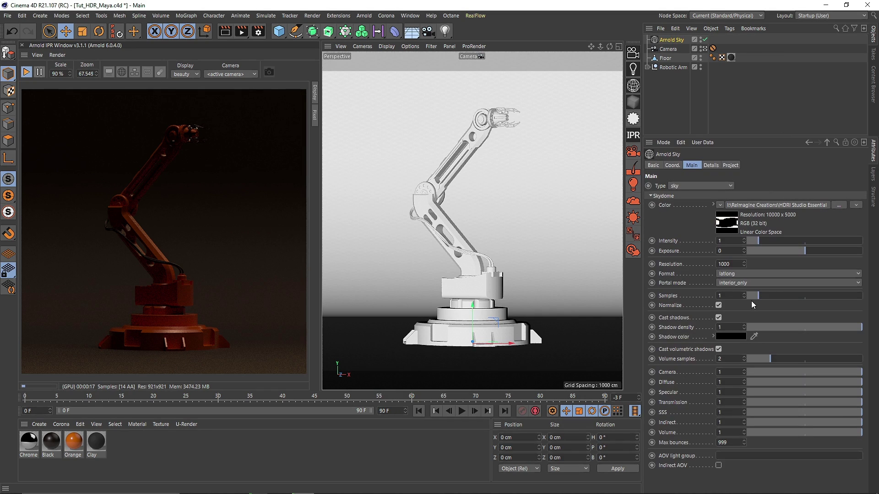
pyautogui.moveTo(752, 296); pyautogui.dragTo(805, 296)
pyautogui.press('Tab')
pyautogui.write('2')
pyautogui.press('Return')
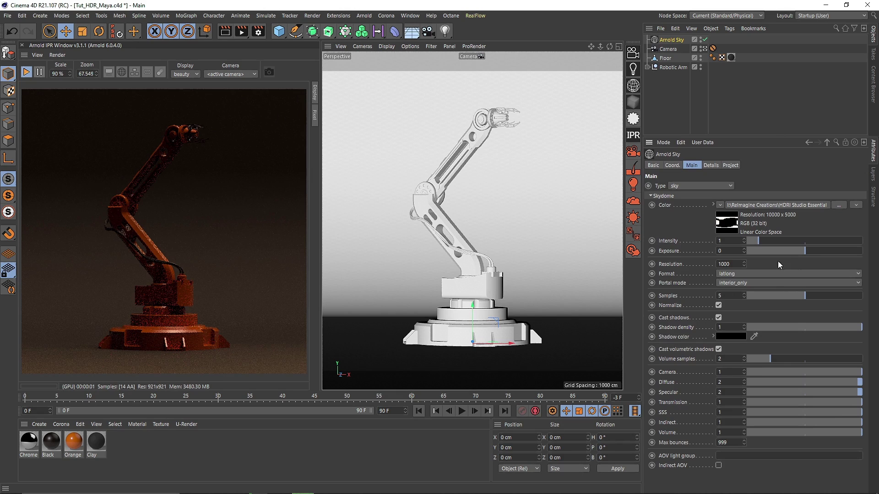
# - Set the Arnold Sky's exposure to 2
pyautogui.doubleClick(725, 250)
pyautogui.write('2')
pyautogui.press('Return')
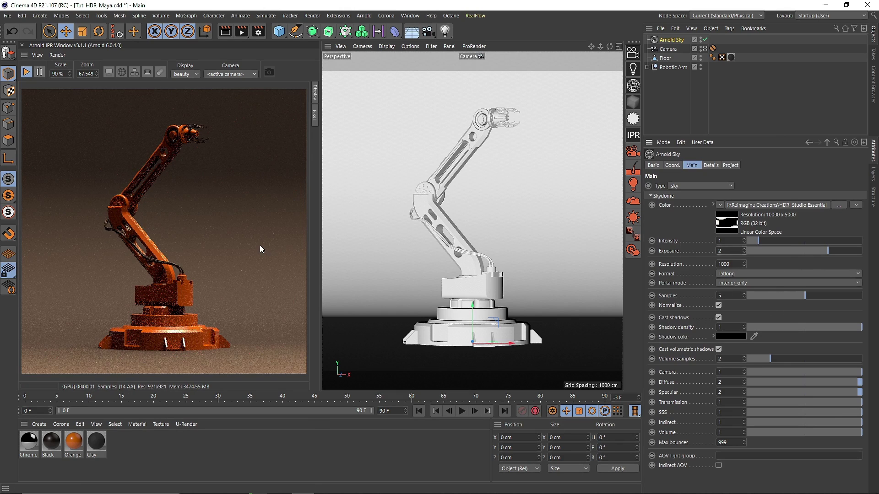
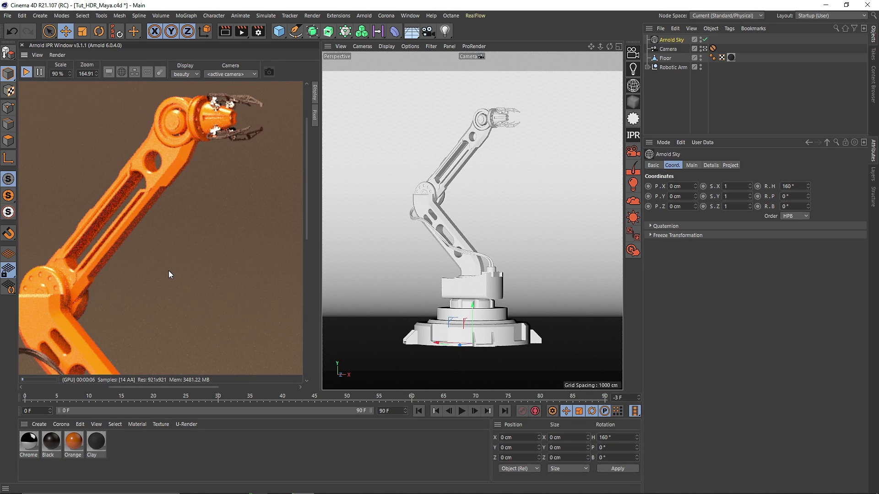
# - Set the scale of the Arnold IPR render to 100% and show the whole arm in it
pyautogui.scroll(-1, 169, 270)
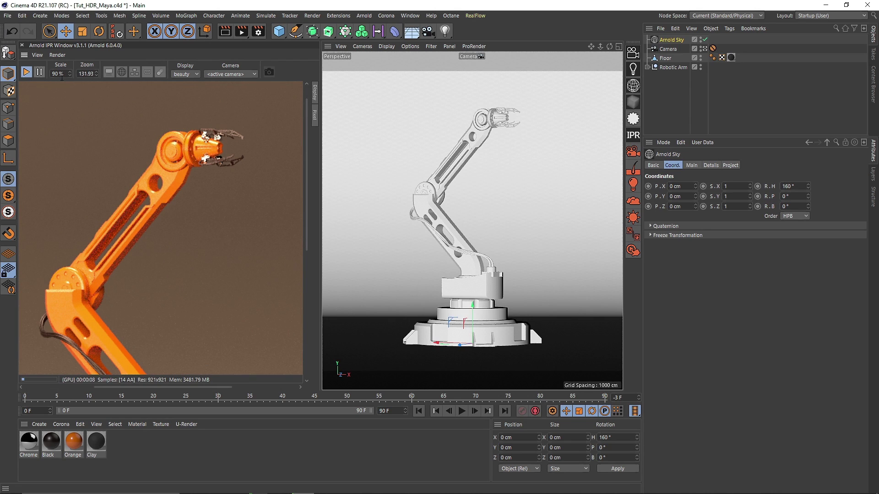
pyautogui.write('100')
pyautogui.press('Return')
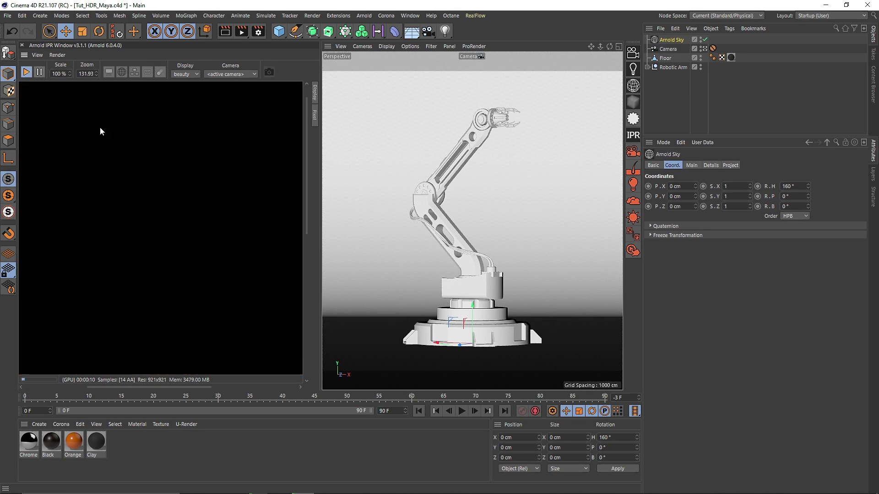
pyautogui.scroll(-4, 159, 203)
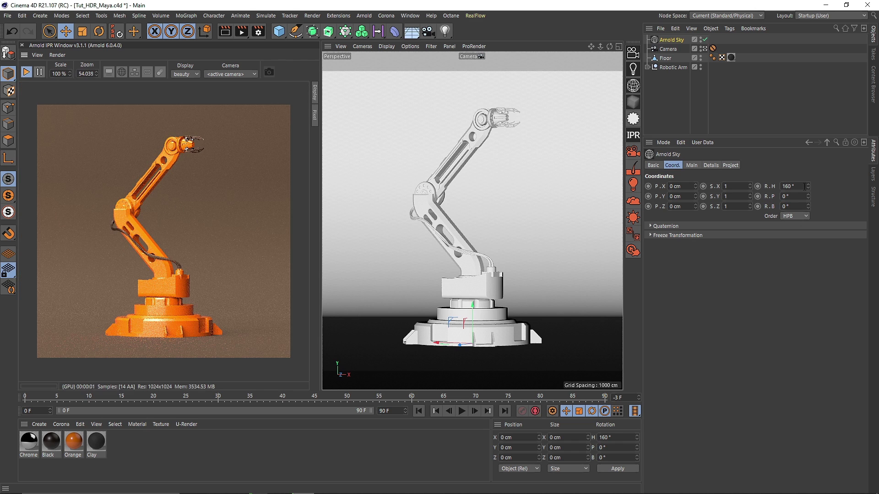
# - Try other rotations of the Arnold Sky, and reset its heading, pitch and bank to 0°
pyautogui.moveTo(809, 186)
pyautogui.mouseDown()
pyautogui.moveTo(809, 173)
pyautogui.moveTo(808, 205)
pyautogui.moveTo(808, 183)
pyautogui.mouseUp()
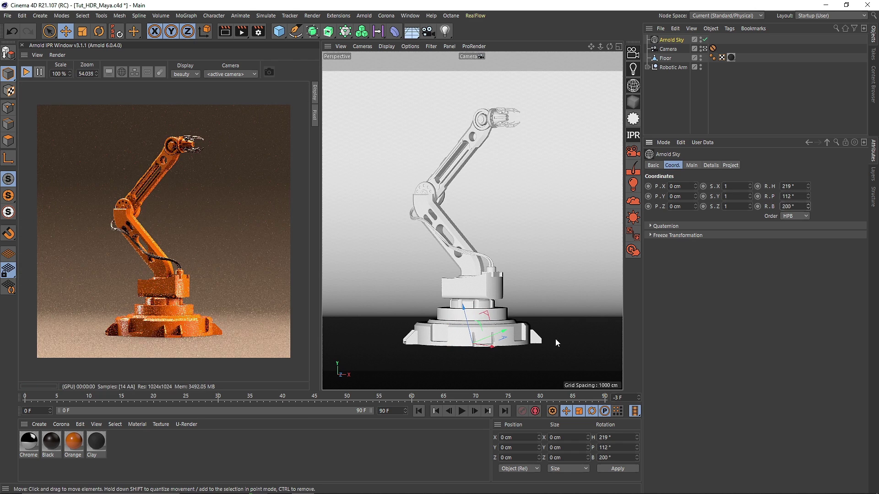
pyautogui.rightClick(808, 186)
pyautogui.rightClick(808, 196)
pyautogui.rightClick(809, 206)
# - Replace the Arnold Sky's color texture with B_HDRI 1 from the kit's Bonus folder, without copying it into the project
pyautogui.click(692, 165)
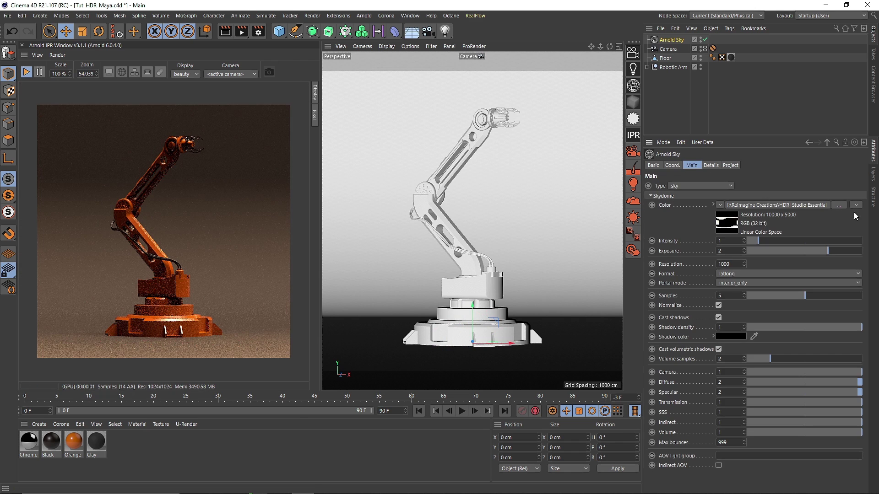
pyautogui.click(841, 206)
pyautogui.click(271, 33)
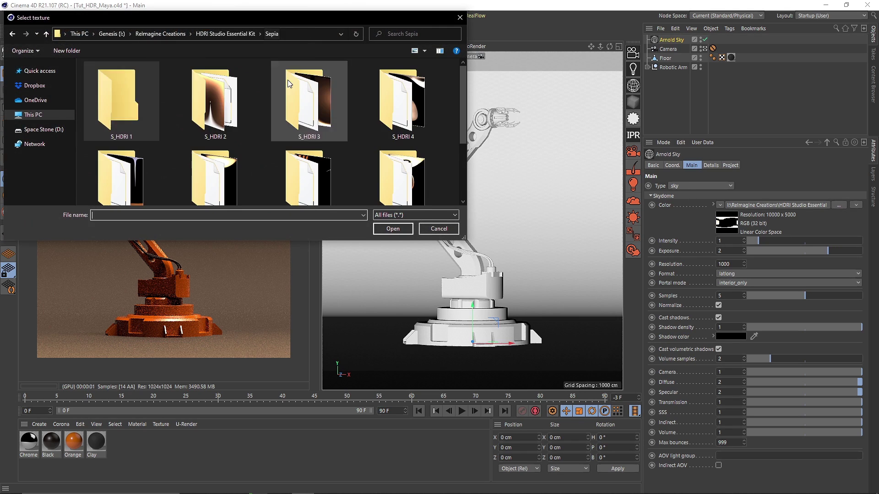
pyautogui.click(226, 33)
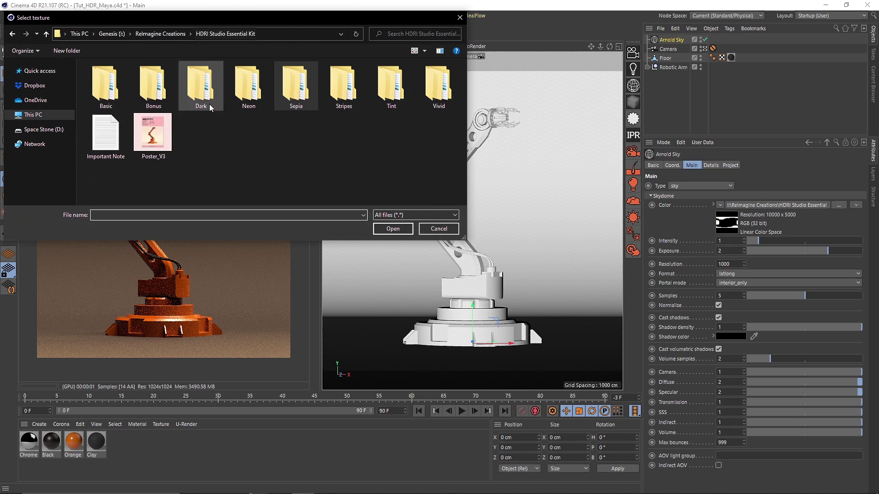
pyautogui.doubleClick(141, 89)
pyautogui.doubleClick(120, 87)
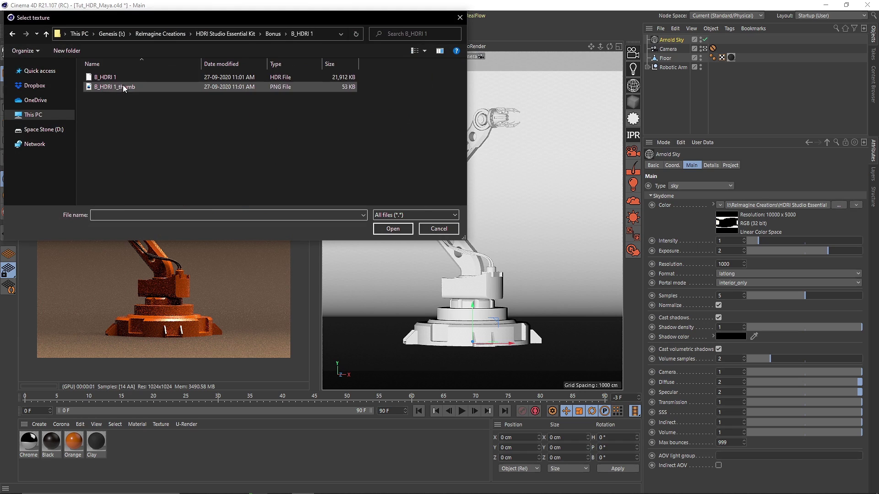
pyautogui.doubleClick(125, 78)
pyautogui.click(488, 279)
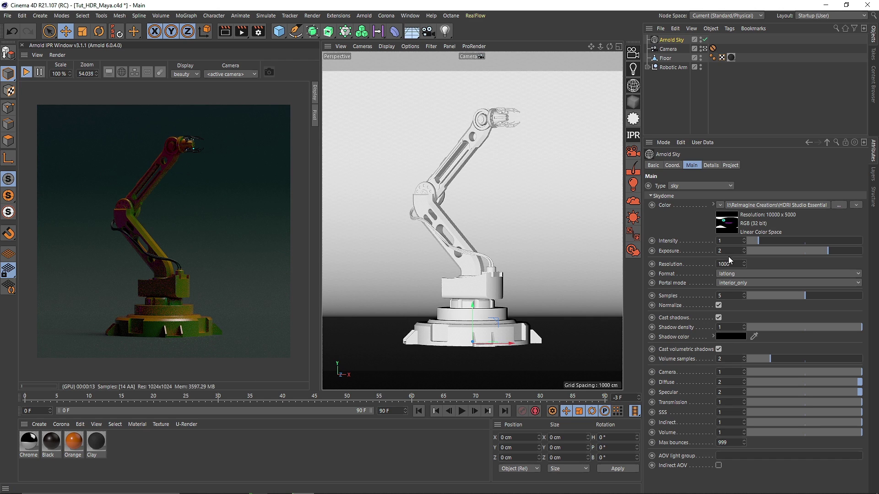
# - Examine the lighting on the arm's joints close up in the IPR render, using a temporary render region around the upper joint
pyautogui.click(674, 165)
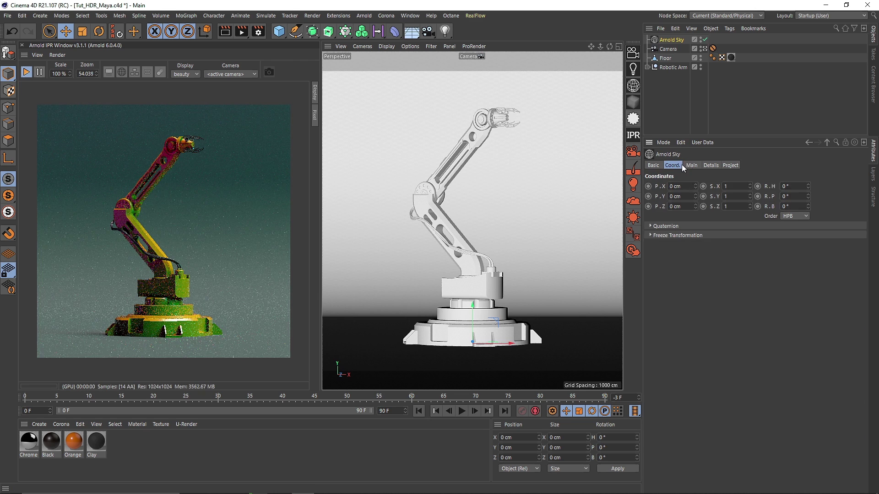
pyautogui.scroll(5, 141, 248)
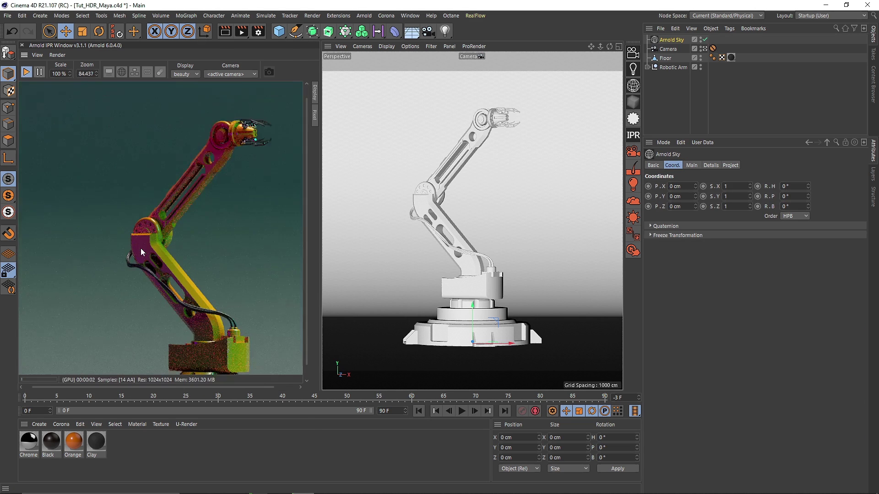
pyautogui.moveTo(170, 261); pyautogui.dragTo(287, 373)
pyautogui.moveTo(218, 249)
pyautogui.mouseDown(button='middle')
pyautogui.moveTo(89, 172)
pyautogui.moveTo(181, 288)
pyautogui.mouseUp(button='middle')
pyautogui.moveTo(163, 121); pyautogui.dragTo(239, 221)
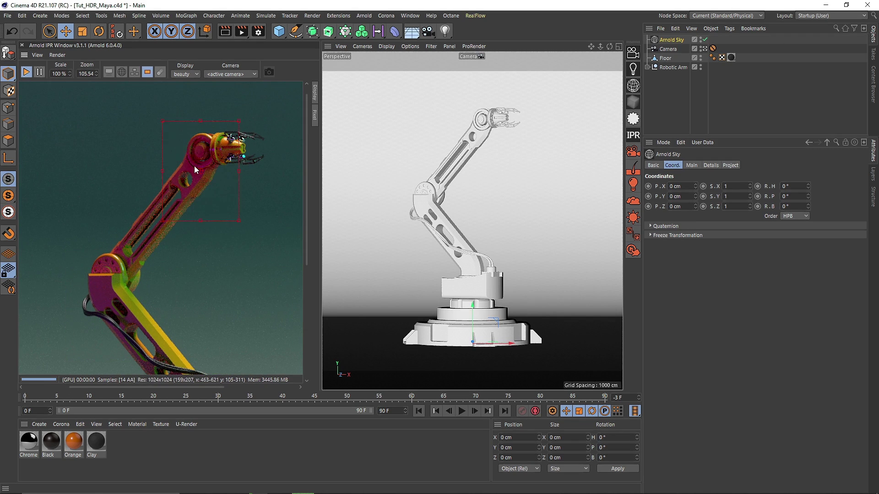
pyautogui.click(147, 73)
pyautogui.scroll(-5, 178, 202)
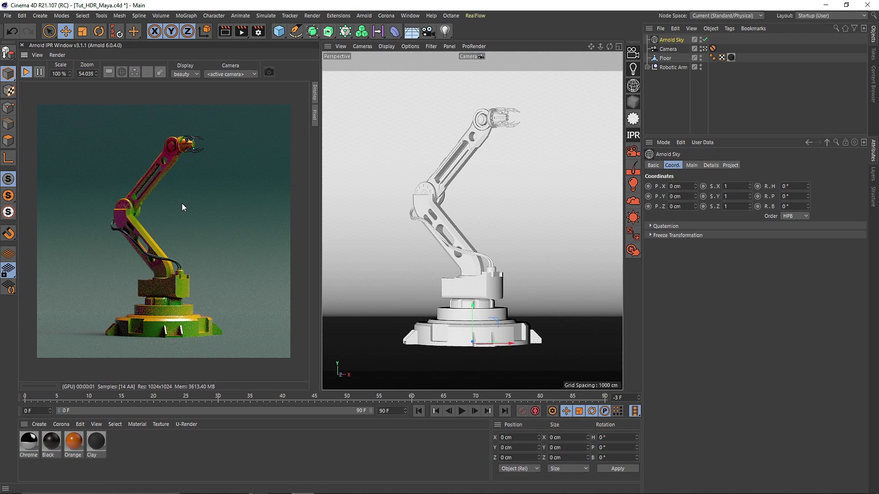
# - Turn the Arnold Sky's heading through a full 360° to compare the lighting, and set the heading to 90°
pyautogui.moveTo(809, 186); pyautogui.dragTo(808, 140)
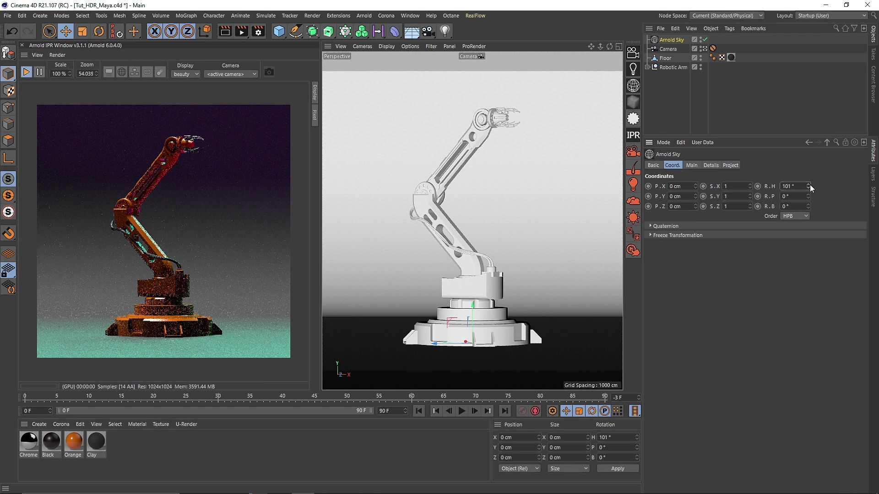
pyautogui.moveTo(809, 186); pyautogui.dragTo(808, 78)
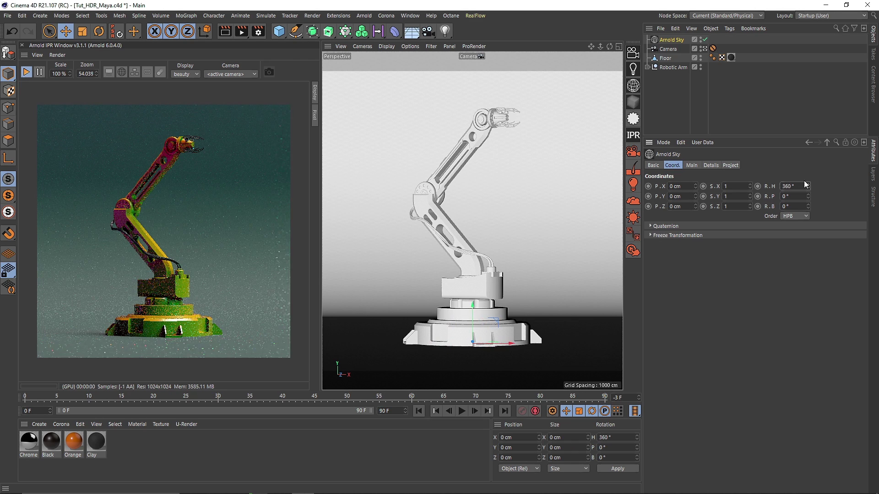
pyautogui.write('0')
pyautogui.press('Tab')
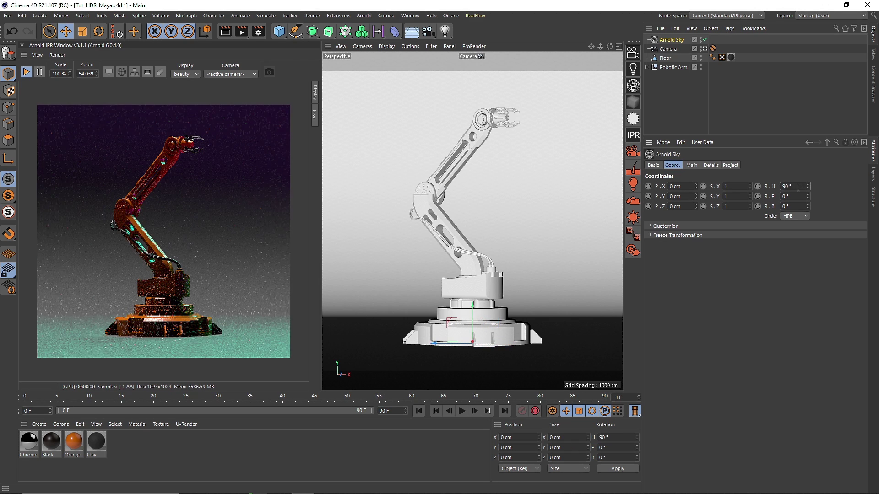
pyautogui.write('157')
pyautogui.press('Return')
# - Adjust the Arnold Sky's rotation on all axes, ending at heading 222°, pitch 264° and bank 234°
pyautogui.moveTo(809, 196)
pyautogui.mouseDown()
pyautogui.moveTo(809, 216)
pyautogui.moveTo(809, 196)
pyautogui.mouseUp()
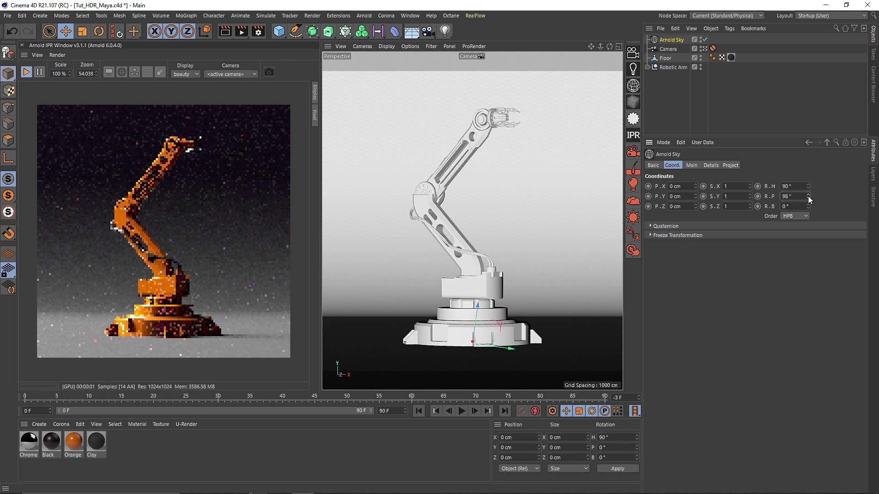
pyautogui.click(801, 207)
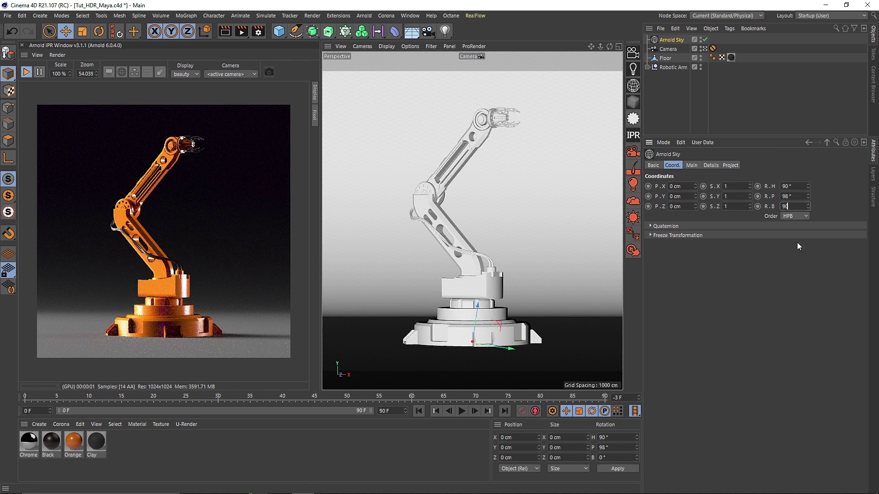
pyautogui.press('Return')
pyautogui.moveTo(809, 196); pyautogui.dragTo(808, 174)
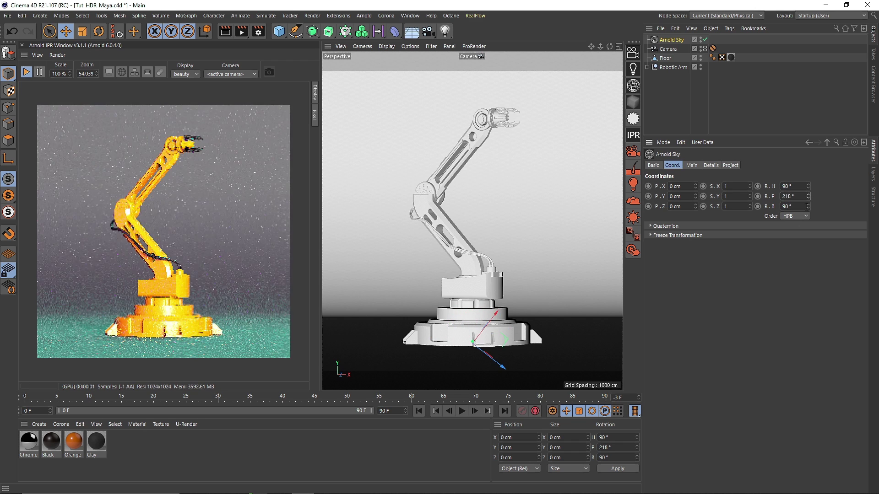
pyautogui.moveTo(808, 206); pyautogui.dragTo(809, 188)
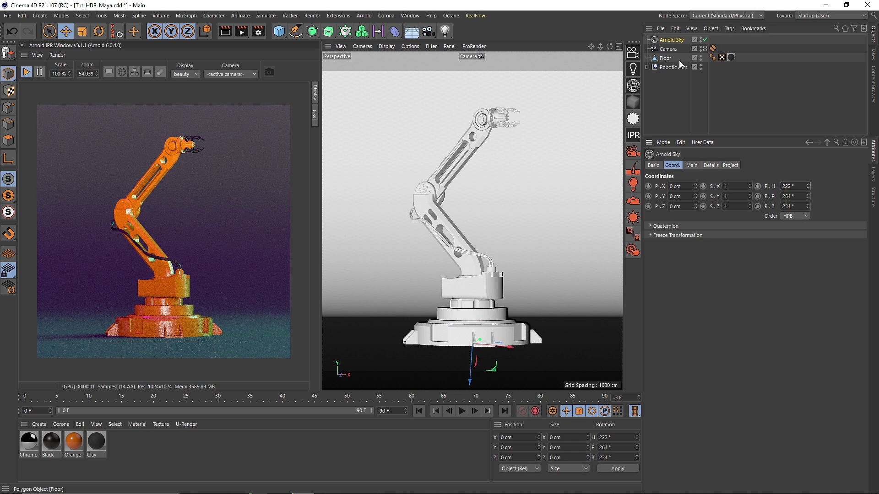
# - Leave the scene camera view, try rotating the Arnold Sky freehand with the Rotate tool, and undo that rotation
pyautogui.click(704, 49)
pyautogui.press('r')
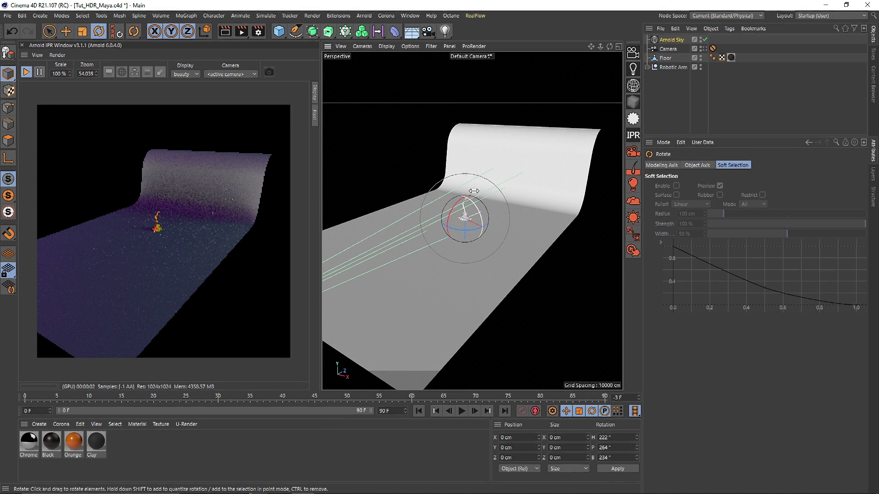
pyautogui.moveTo(474, 191); pyautogui.dragTo(469, 153)
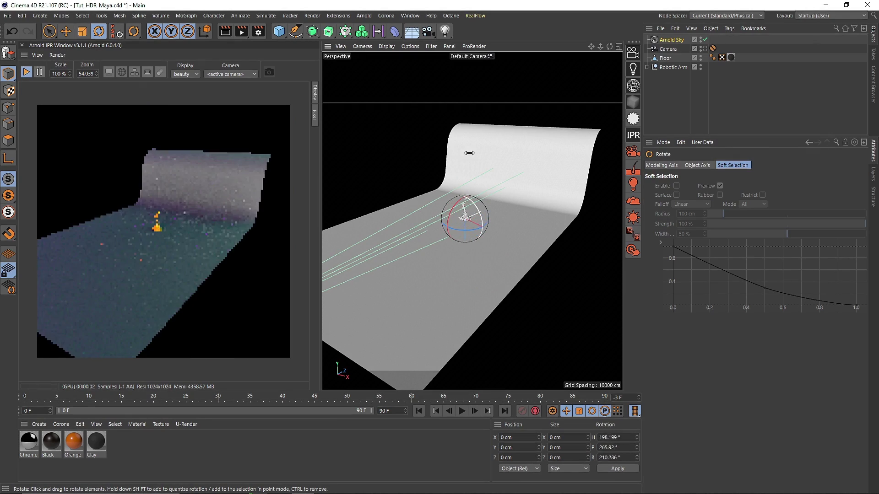
pyautogui.hotkey('ctrl', 'z')
# - Make the IPR render through the scene's Camera, and rotate the Arnold Sky freehand to about heading 257°, pitch 433° and bank 158°
pyautogui.click(231, 74)
pyautogui.click(224, 97)
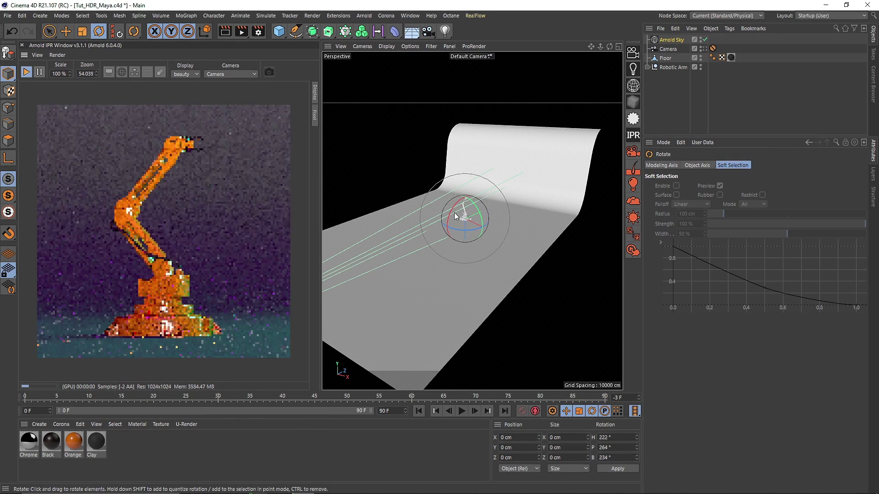
pyautogui.moveTo(454, 212)
pyautogui.mouseDown()
pyautogui.moveTo(463, 187)
pyautogui.moveTo(440, 225)
pyautogui.moveTo(456, 221)
pyautogui.mouseUp()
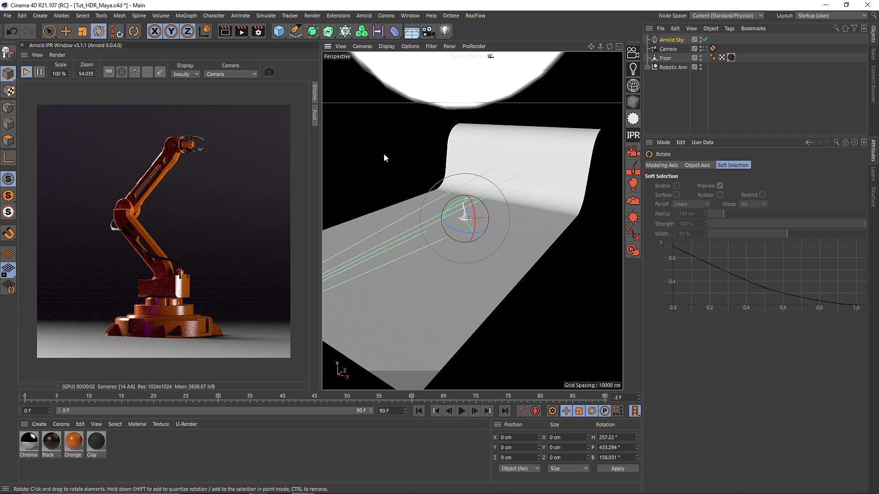
# - Close the Arnold IPR render, return to the scene camera's view, and delete the Arnold Sky
pyautogui.click(22, 45)
pyautogui.click(736, 86)
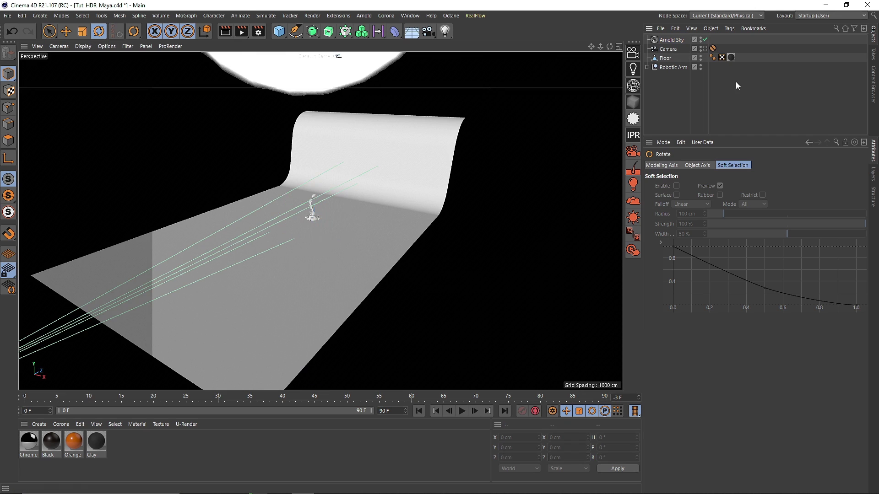
pyautogui.click(704, 49)
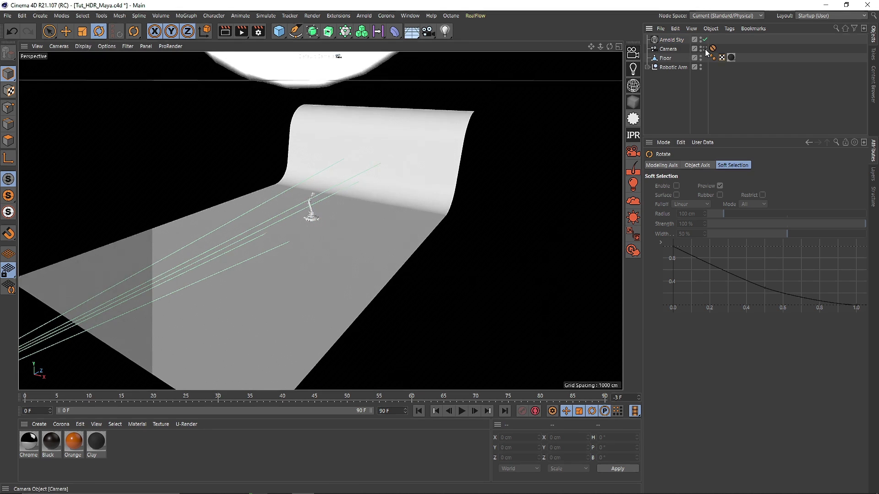
pyautogui.click(671, 40)
pyautogui.press('Delete')
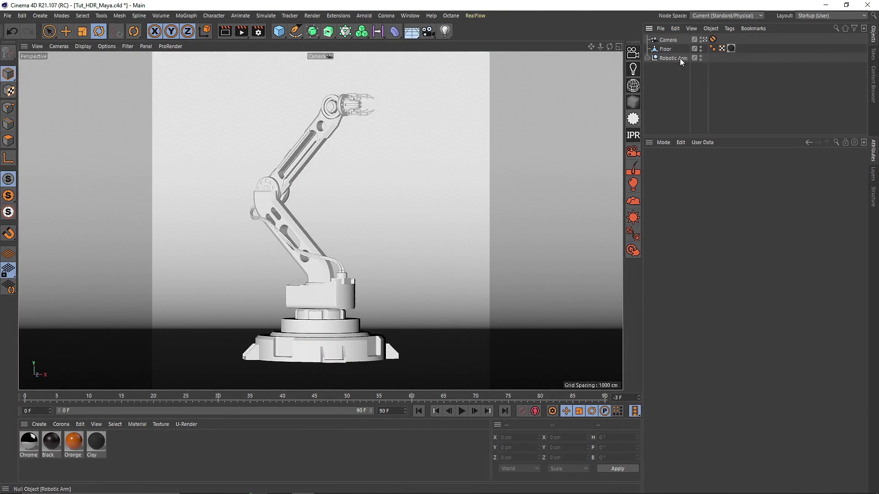
# - Remove the material tags from the Floor and from the robotic arm's Wires, Claw, Arm and Hook
pyautogui.click(726, 48)
pyautogui.click(731, 48)
pyautogui.press('Delete')
pyautogui.click(648, 58)
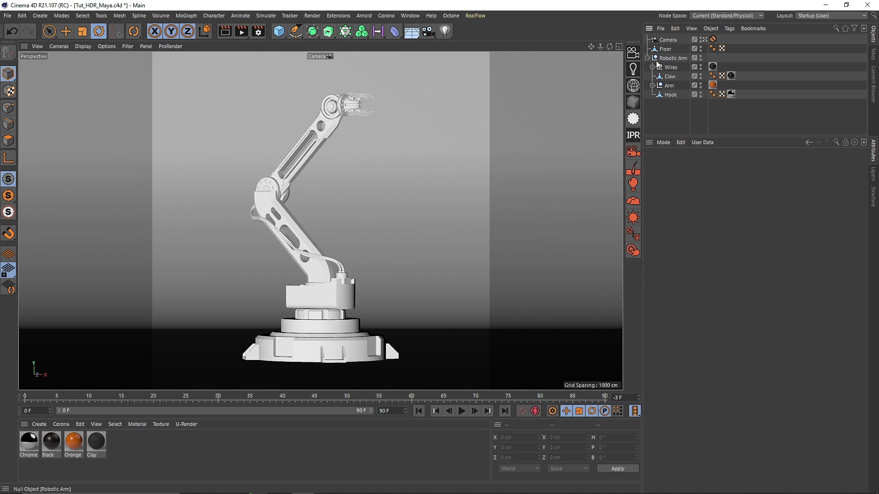
pyautogui.click(713, 66)
pyautogui.press('Delete')
pyautogui.click(731, 75)
pyautogui.press('Delete')
pyautogui.click(712, 85)
pyautogui.press('Delete')
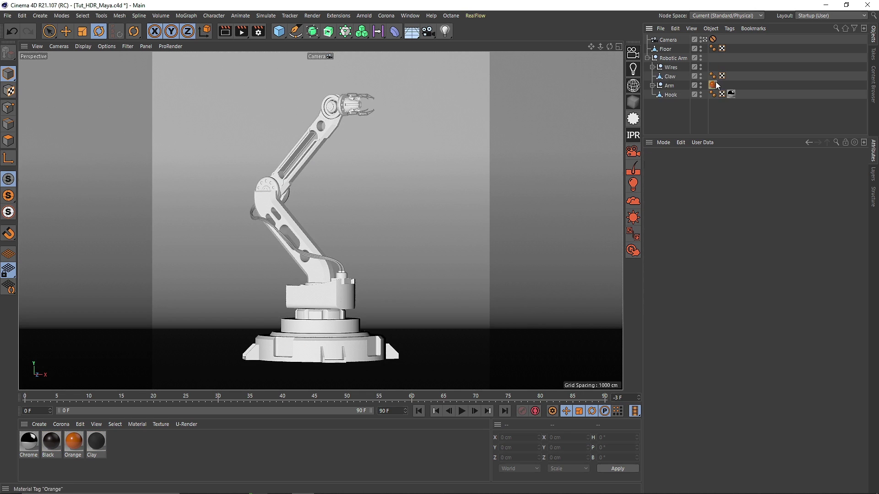
pyautogui.click(731, 94)
pyautogui.press('Delete')
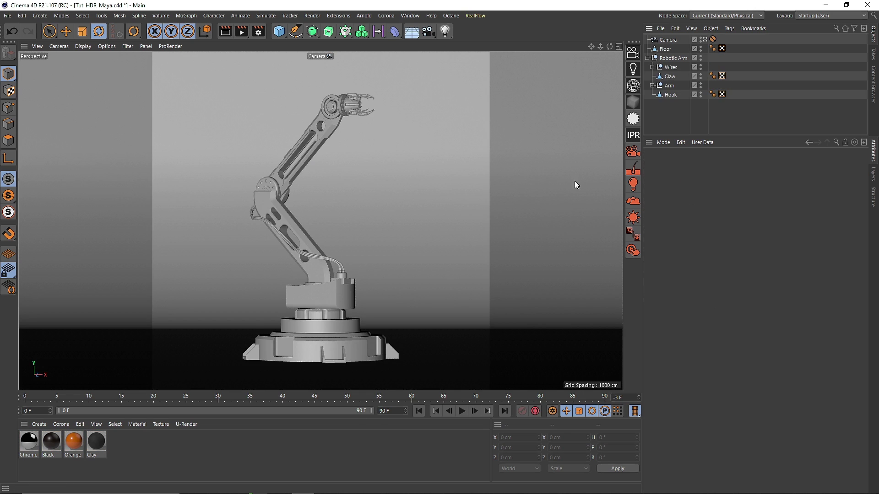
# - Give the Floor a new Corona material with reflection on, glossiness 0.5 and a diffuse brightness of 12%
pyautogui.click(62, 425)
pyautogui.click(83, 330)
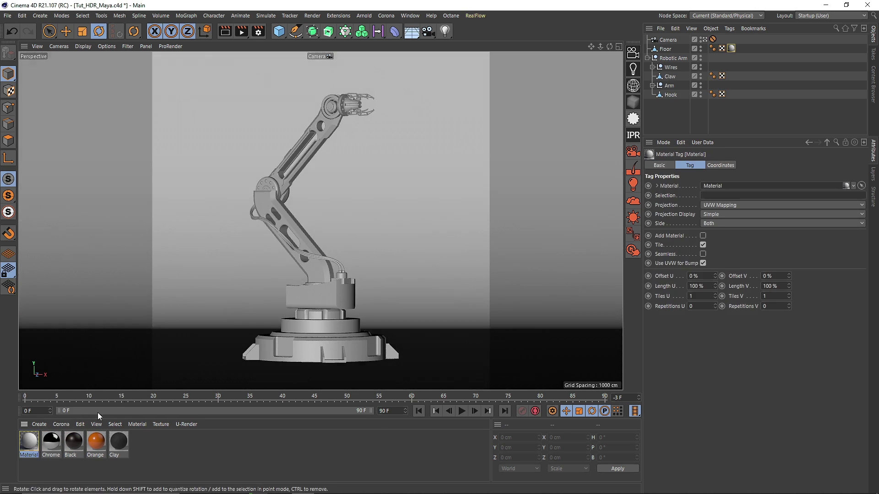
pyautogui.doubleClick(29, 442)
pyautogui.click(189, 182)
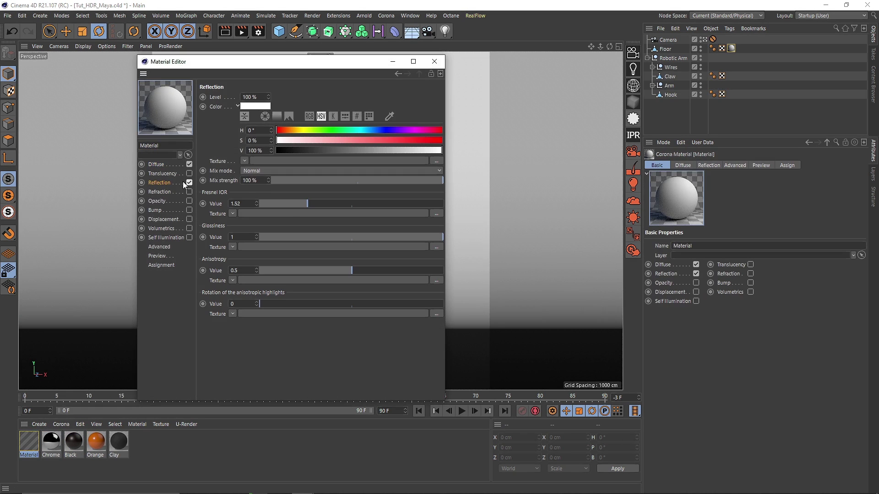
pyautogui.click(297, 237)
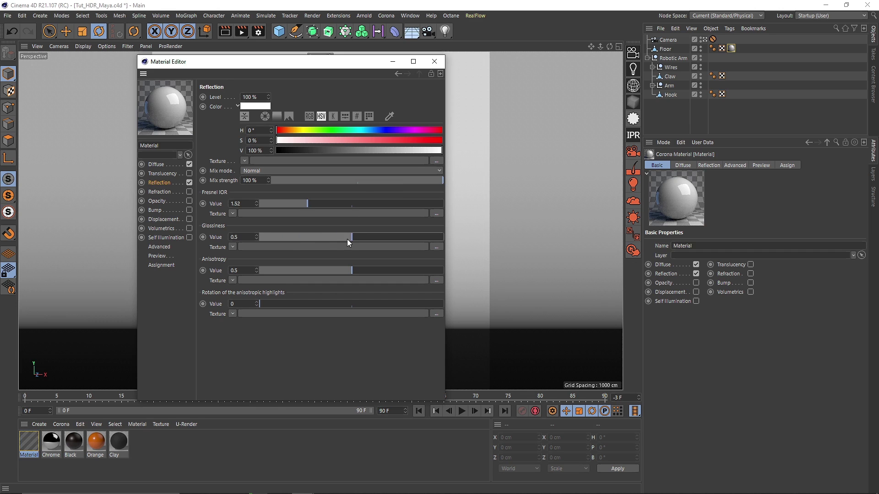
pyautogui.click(155, 165)
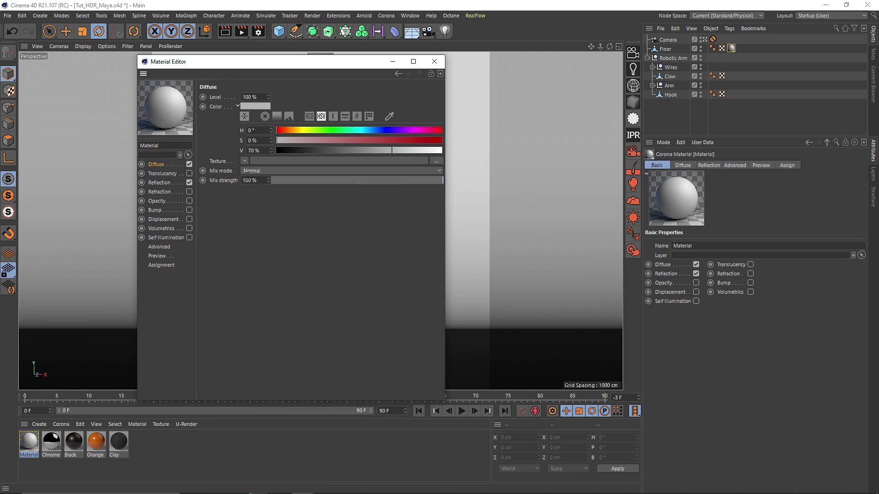
pyautogui.click(295, 151)
pyautogui.click(433, 61)
# - Duplicate the dark Corona material and set the copy's diffuse colour to hue 30°, saturation 78% and value 90%
pyautogui.hotkey('ctrl', 'c')
pyautogui.hotkey('ctrl', 'v')
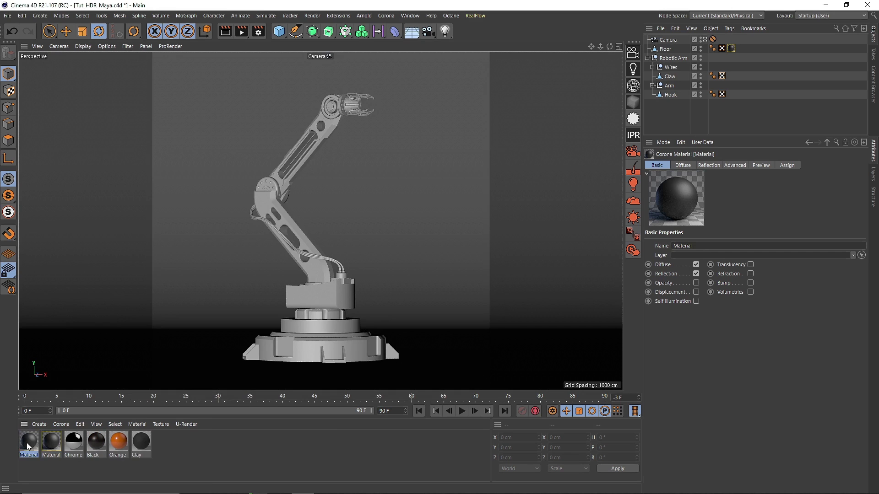
pyautogui.doubleClick(35, 445)
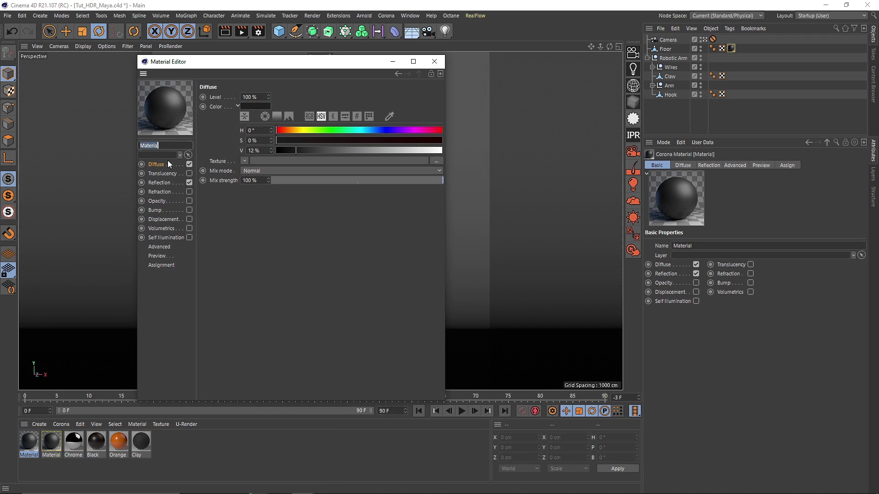
pyautogui.moveTo(321, 130); pyautogui.dragTo(289, 131)
pyautogui.click(377, 140)
pyautogui.click(329, 151)
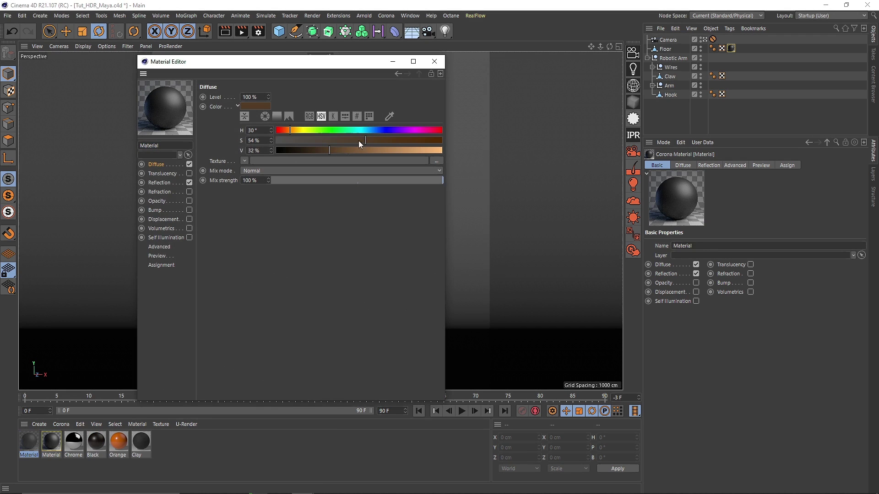
pyautogui.moveTo(345, 150); pyautogui.dragTo(426, 151)
pyautogui.click(405, 140)
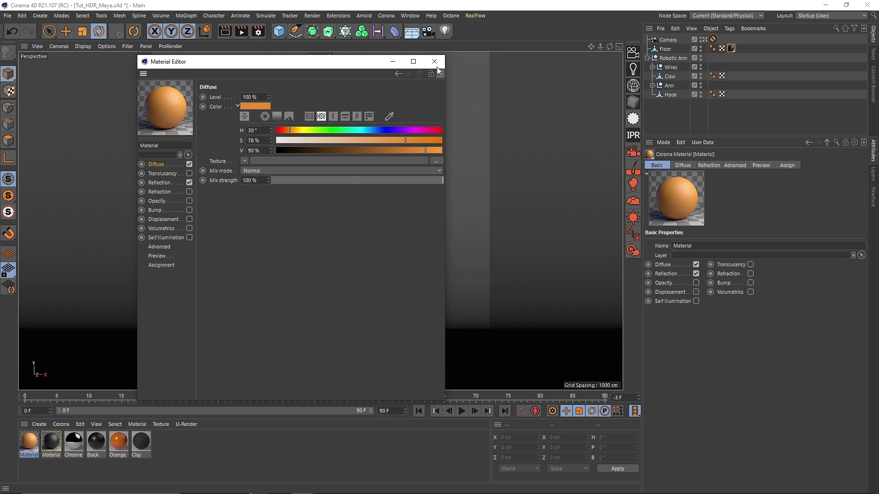
pyautogui.click(434, 61)
# - Apply the orange Corona material to the whole Robotic Arm group and collapse its hierarchy
pyautogui.moveTo(35, 443); pyautogui.dragTo(645, 117)
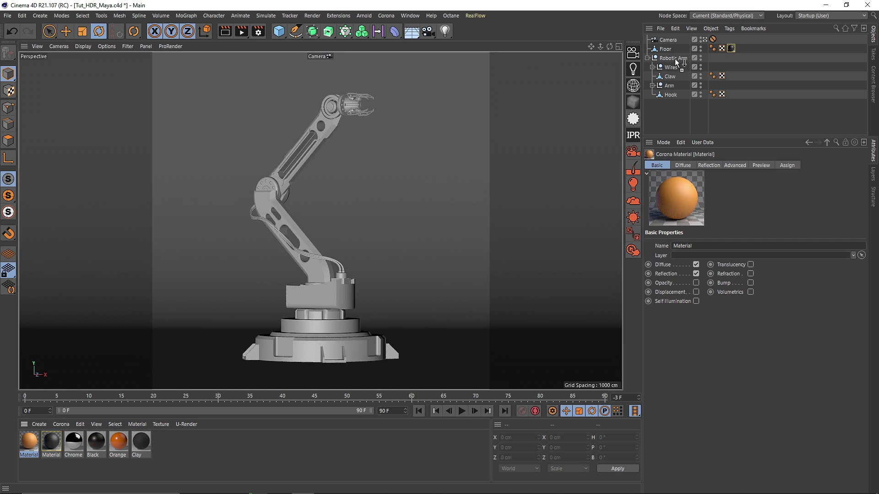
pyautogui.moveTo(676, 61); pyautogui.dragTo(676, 59)
pyautogui.click(648, 58)
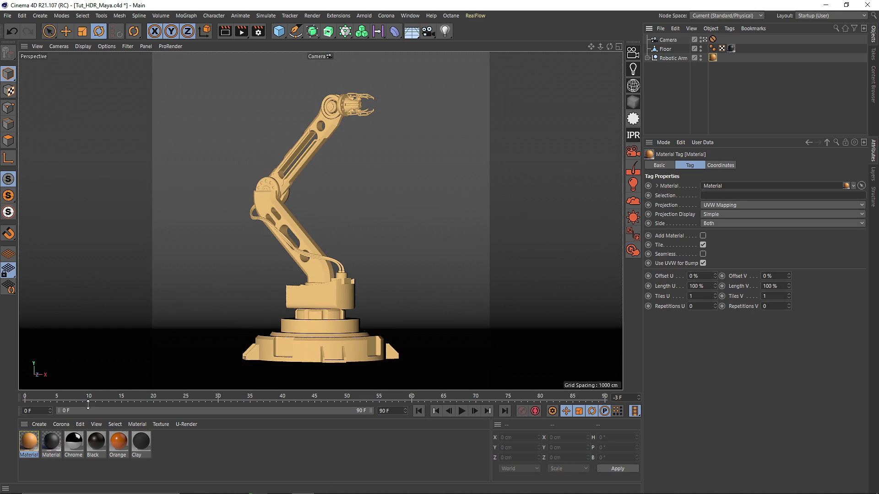
# - Set the reflection glossiness of the floor's dark Corona material to 0.6
pyautogui.doubleClick(51, 442)
pyautogui.click(177, 184)
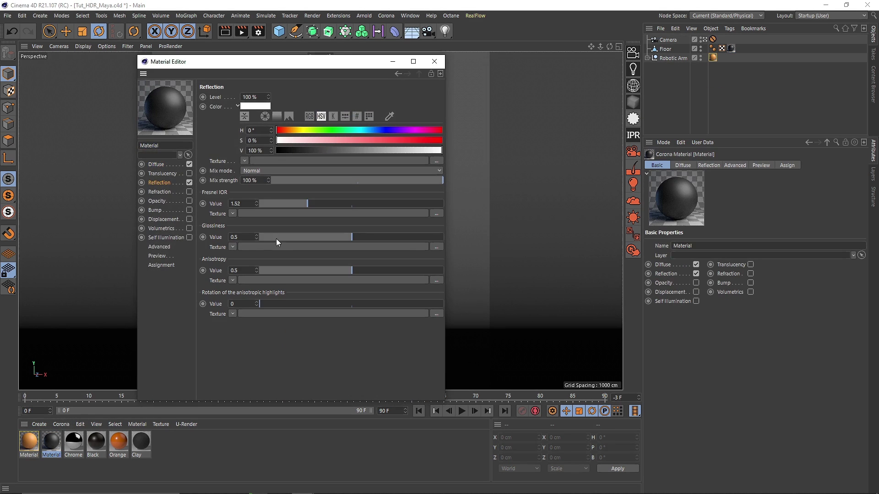
pyautogui.write('0.6')
pyautogui.press('Return')
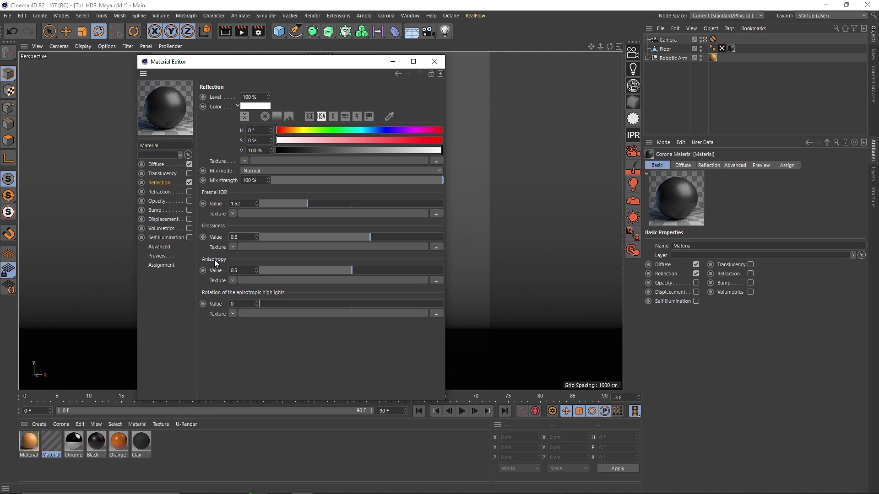
pyautogui.click(435, 62)
# - Set the renderer to Corona with Path tracing as the GI solver and a pass limit of 20
pyautogui.click(259, 31)
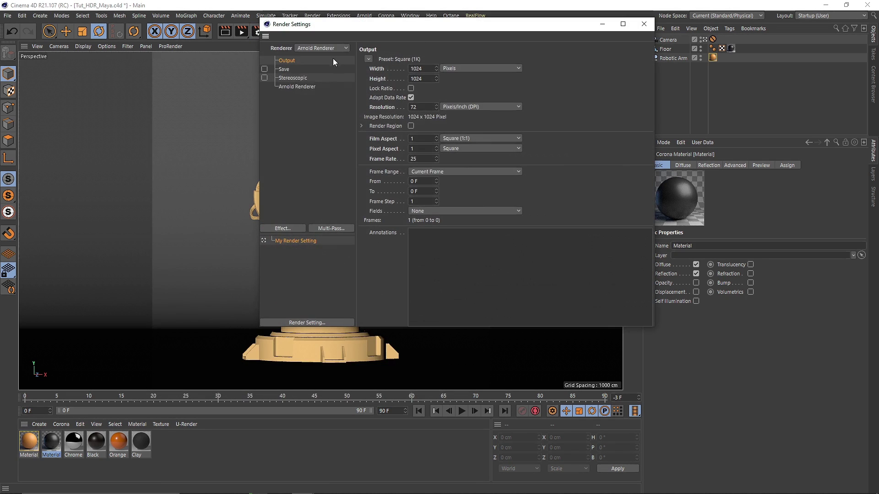
pyautogui.click(332, 48)
pyautogui.click(314, 108)
pyautogui.click(287, 78)
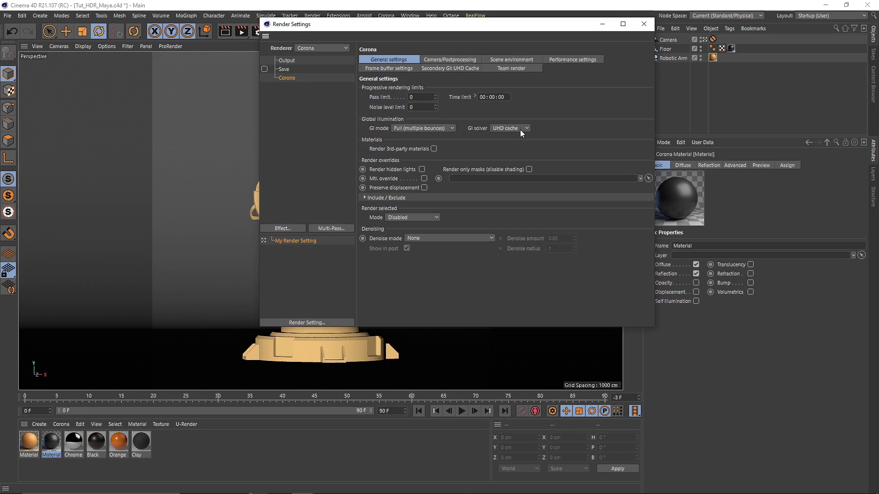
pyautogui.click(519, 129)
pyautogui.click(516, 137)
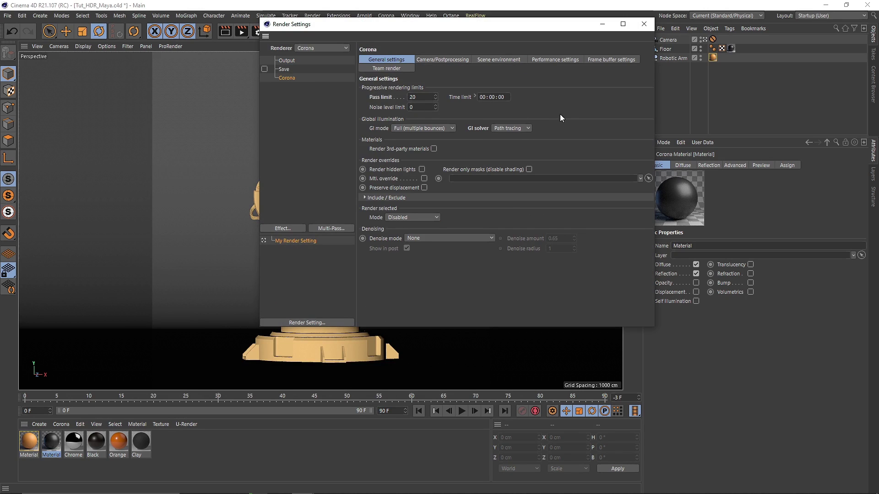
# - Enable Corona's bloom and glare with a bloom intensity of 50, and turn on sharpening
pyautogui.click(442, 59)
pyautogui.click(364, 231)
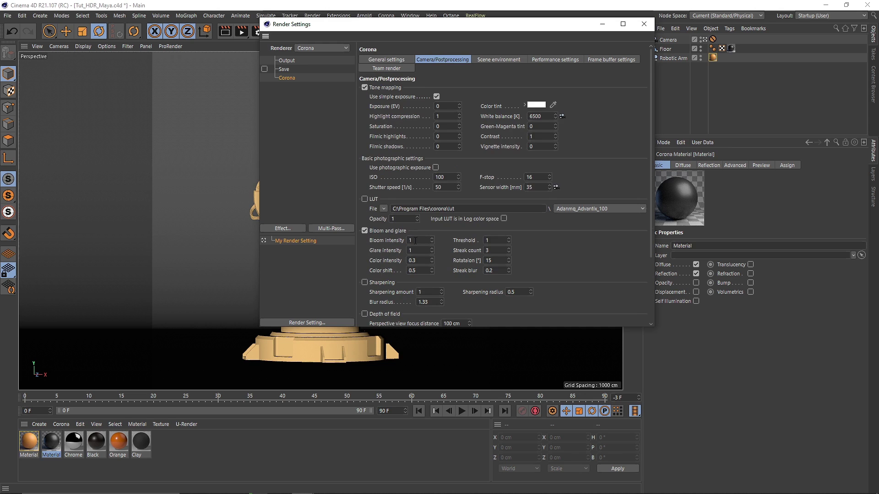
pyautogui.doubleClick(417, 241)
pyautogui.write('50')
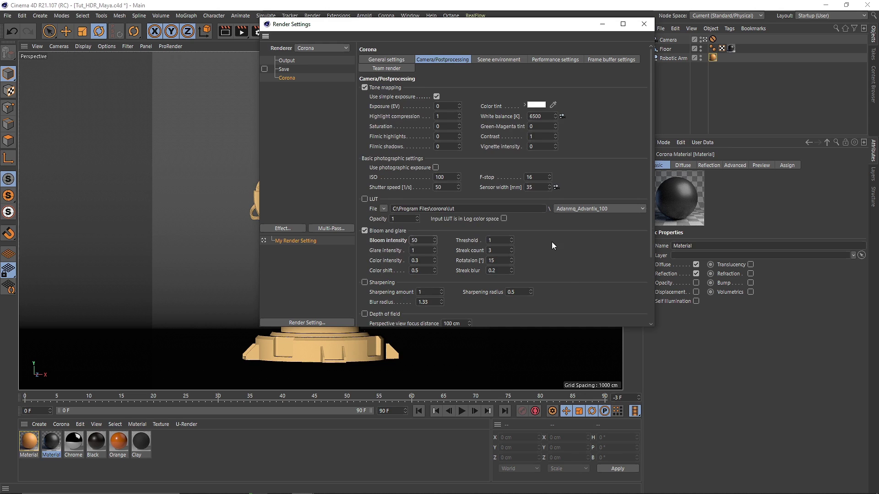
pyautogui.scroll(-3, 559, 255)
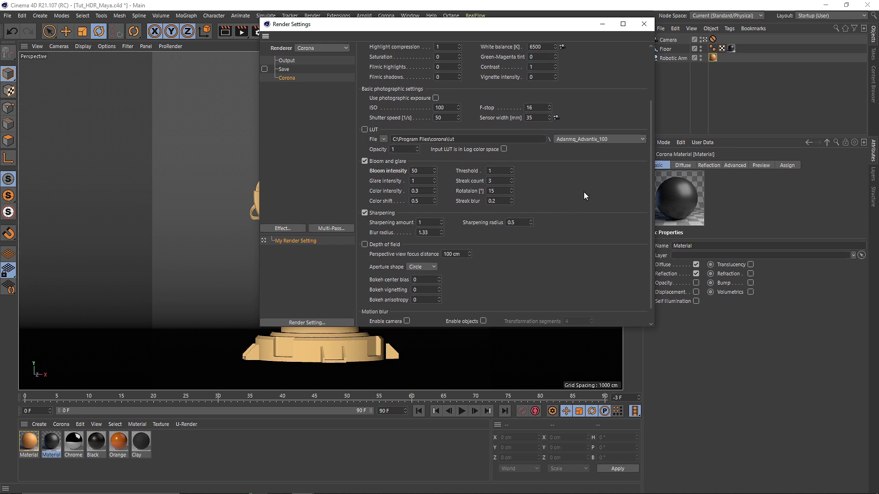
pyautogui.click(644, 24)
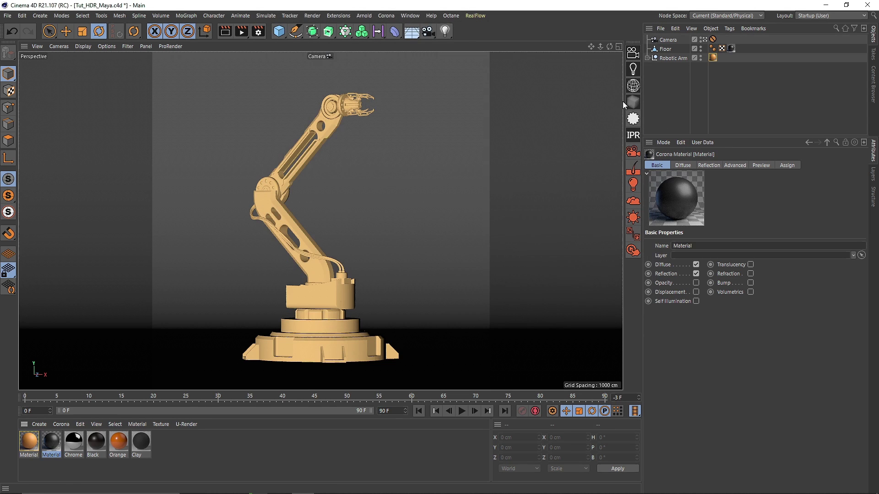
# - Start Corona's interactive viewport rendering and add a Sky object to the scene
pyautogui.click(386, 15)
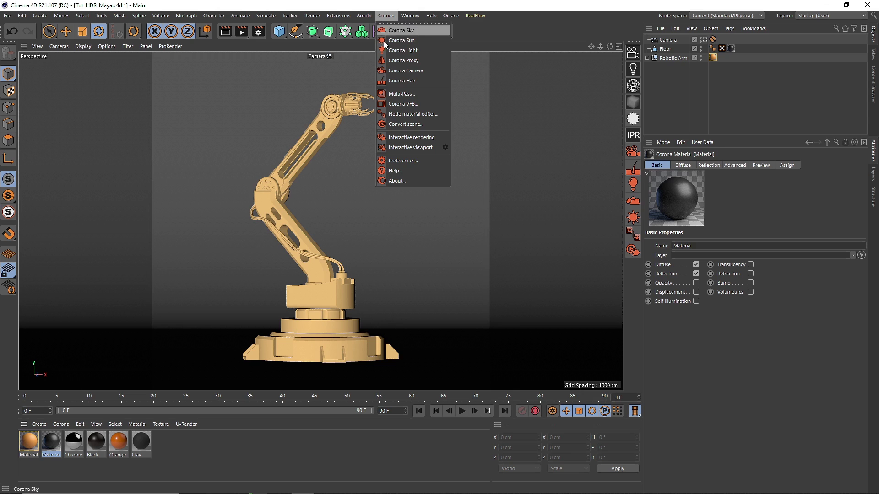
pyautogui.click(396, 148)
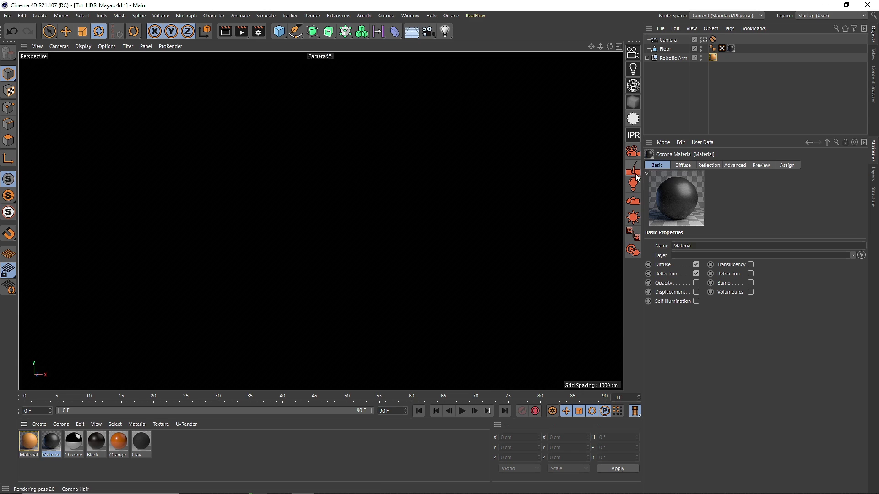
pyautogui.moveTo(411, 32); pyautogui.dragTo(429, 61)
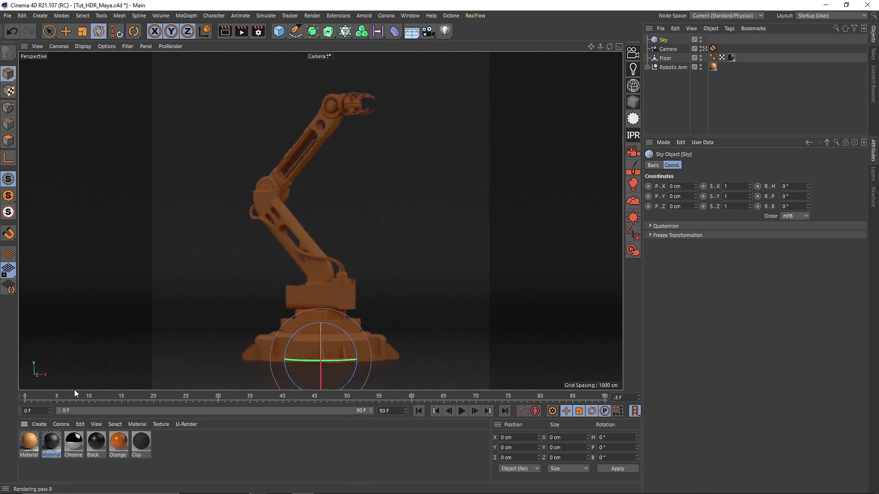
# - Create a Corona Light material and apply it to the Sky
pyautogui.click(61, 423)
pyautogui.click(78, 372)
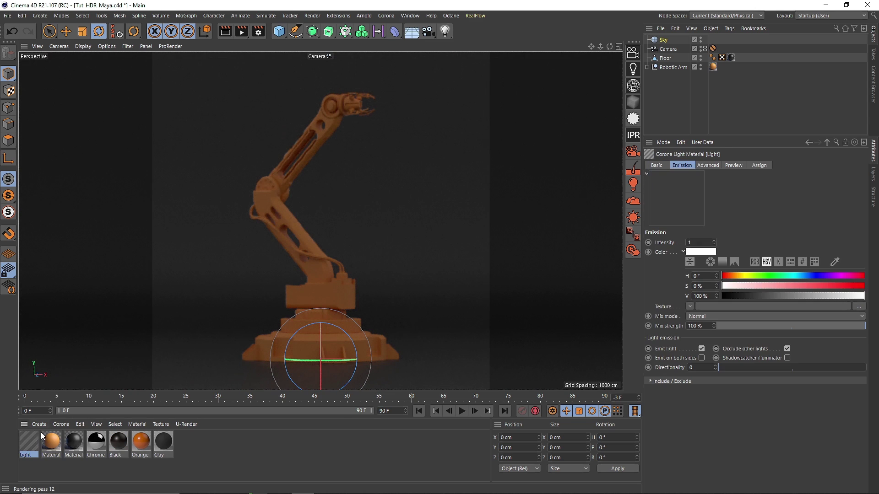
pyautogui.moveTo(648, 43); pyautogui.dragTo(649, 43)
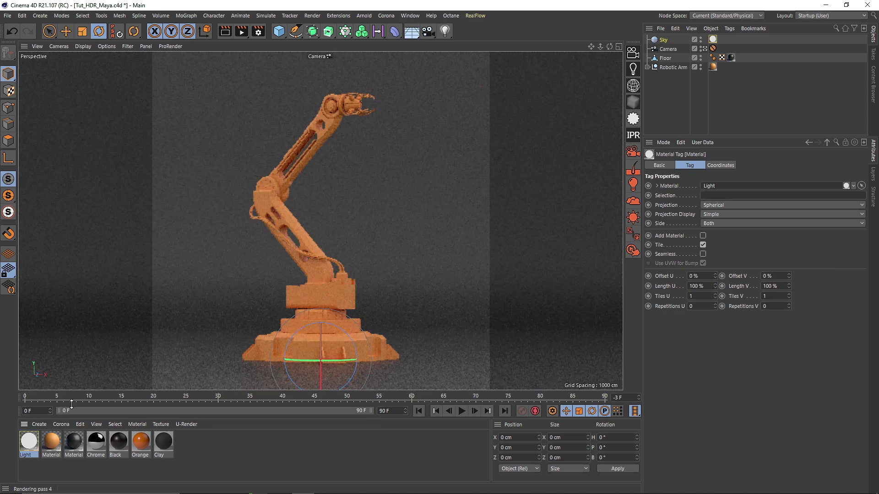
# - Load D_HDRI 1.hdr from the kit's Dark folder as the Light material's emission texture, without copying it to the project location
pyautogui.doubleClick(29, 442)
pyautogui.moveTo(274, 67); pyautogui.dragTo(588, 105)
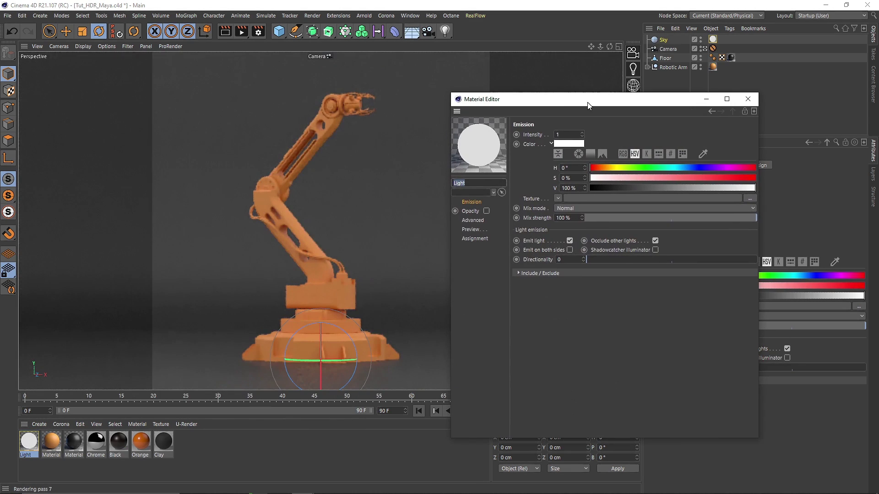
pyautogui.click(749, 198)
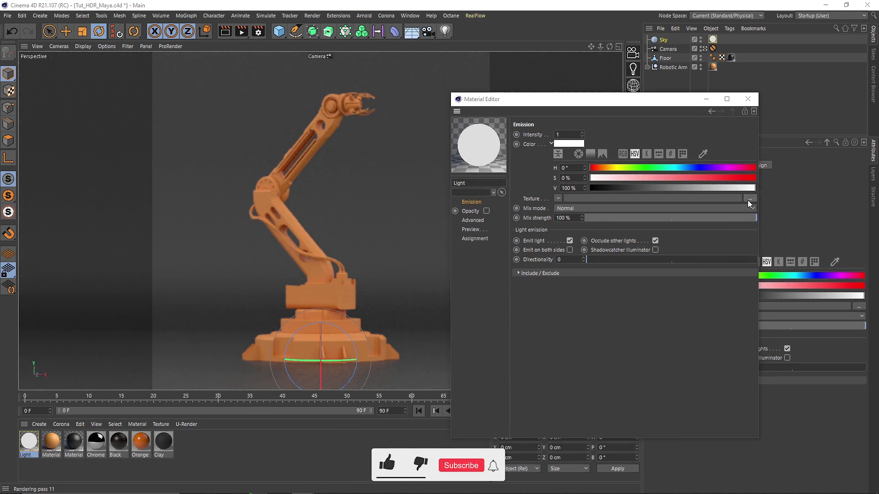
pyautogui.click(681, 130)
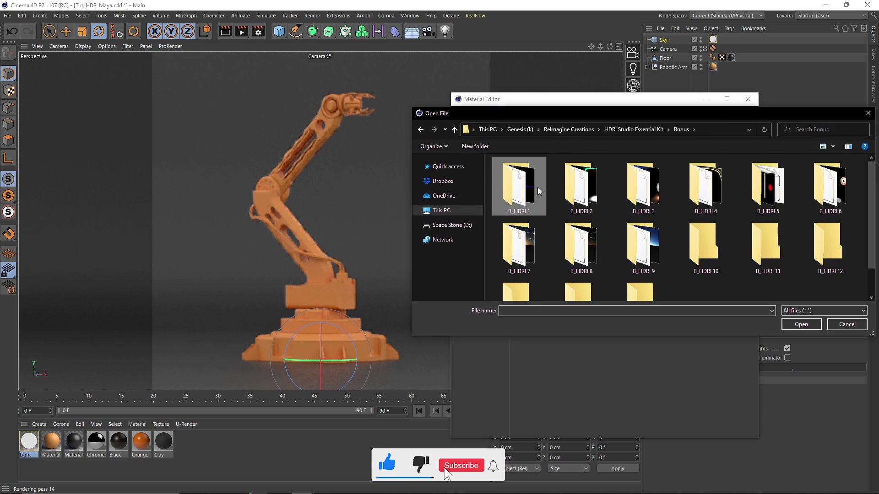
pyautogui.click(632, 130)
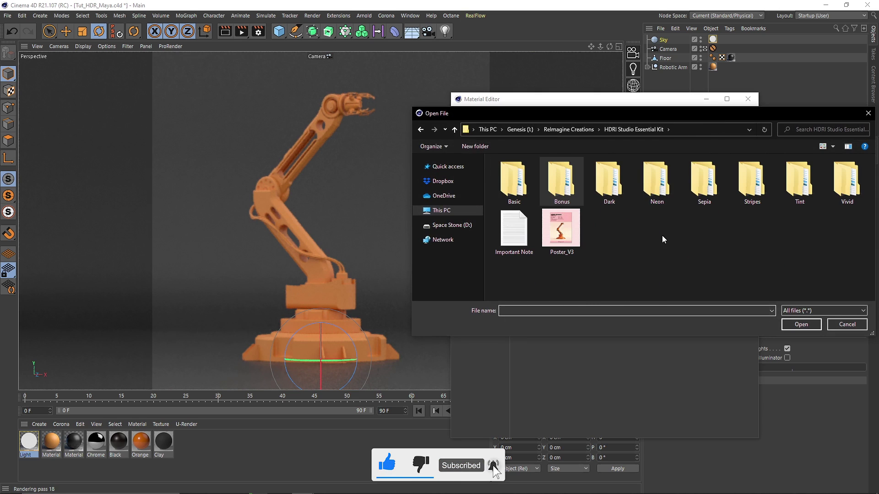
pyautogui.click(626, 192)
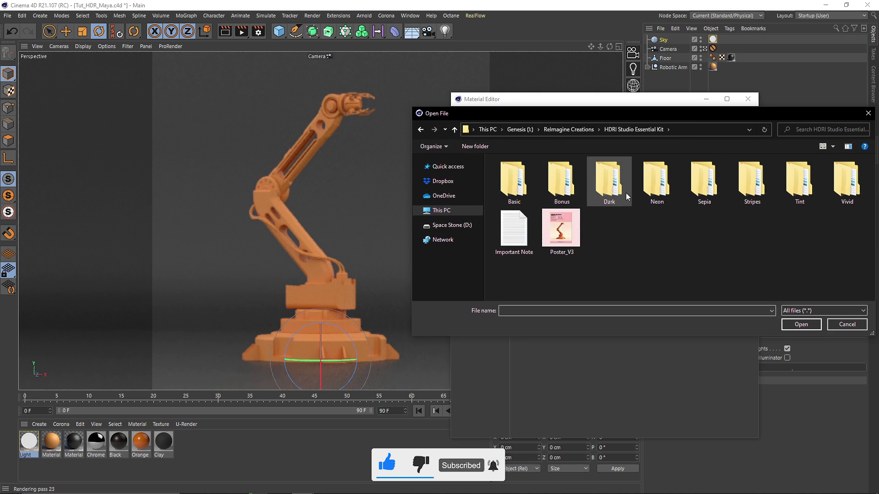
pyautogui.doubleClick(626, 193)
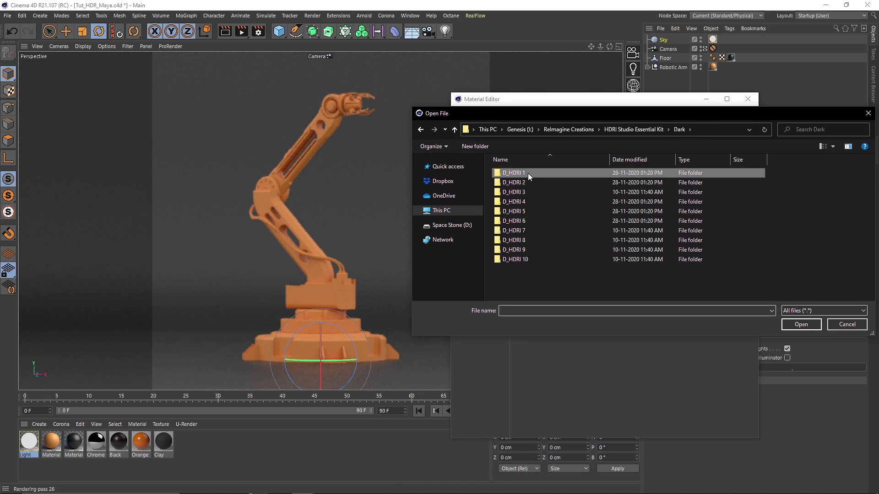
pyautogui.doubleClick(528, 173)
pyautogui.doubleClick(527, 173)
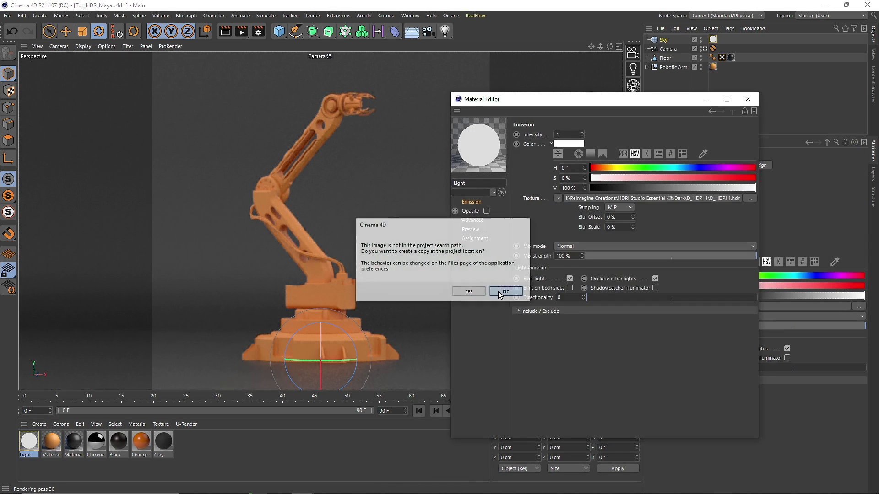
pyautogui.click(501, 291)
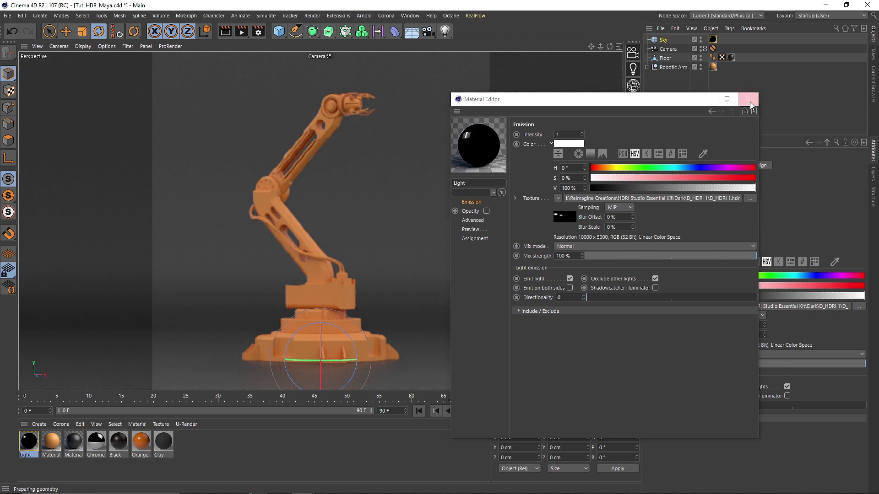
pyautogui.click(750, 102)
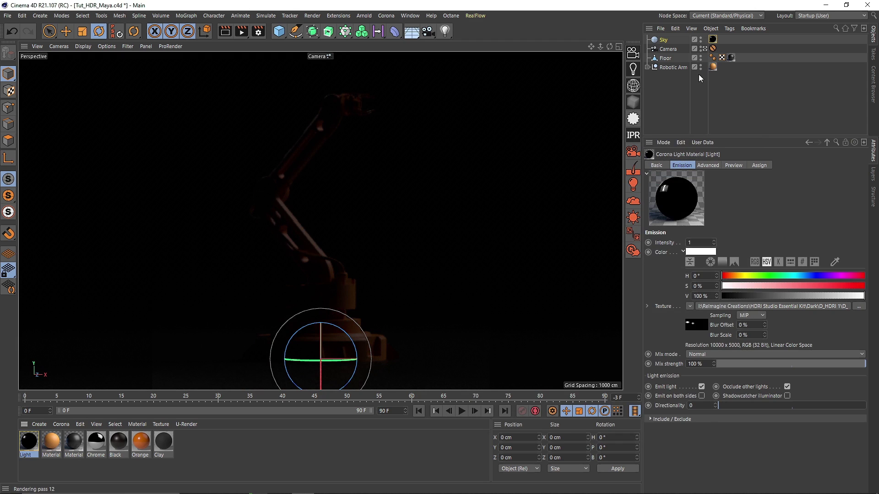
# - Set the Light material's emission intensity to 5
pyautogui.doubleClick(33, 448)
pyautogui.moveTo(275, 65); pyautogui.dragTo(606, 103)
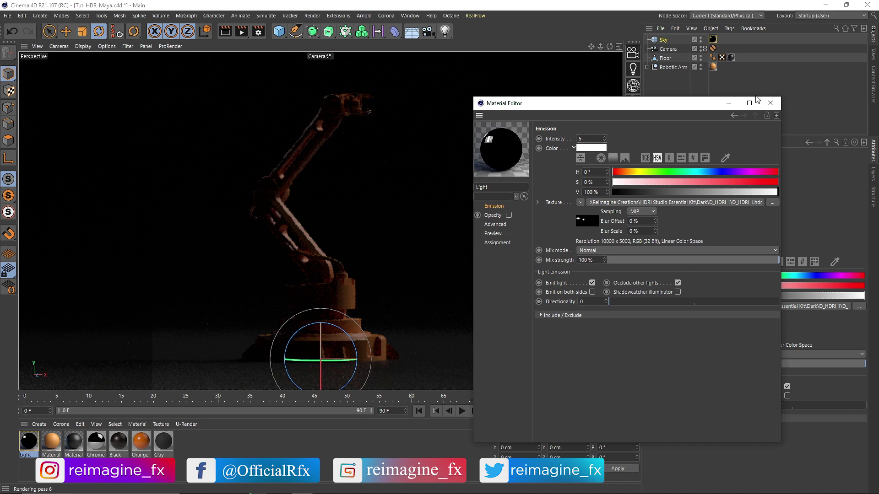
pyautogui.click(770, 103)
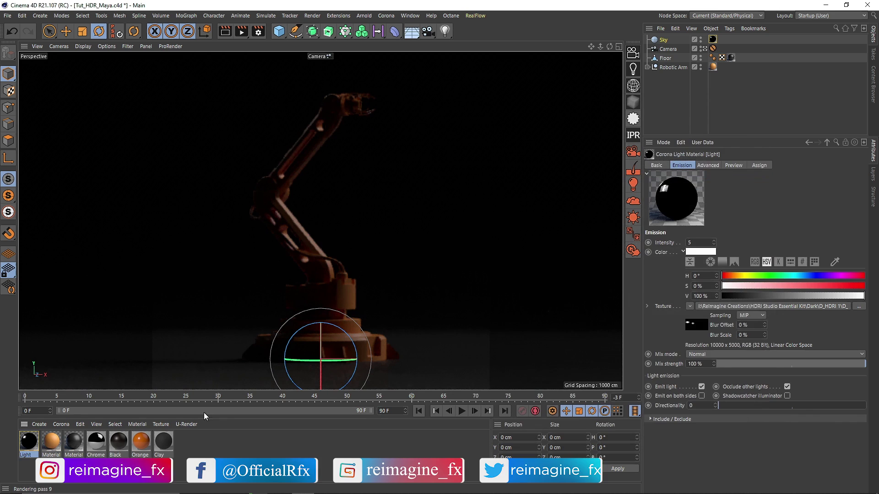
# - Set the reflection glossiness of the robotic arm's light orange material to 0.8
pyautogui.doubleClick(51, 442)
pyautogui.moveTo(342, 64); pyautogui.dragTo(684, 119)
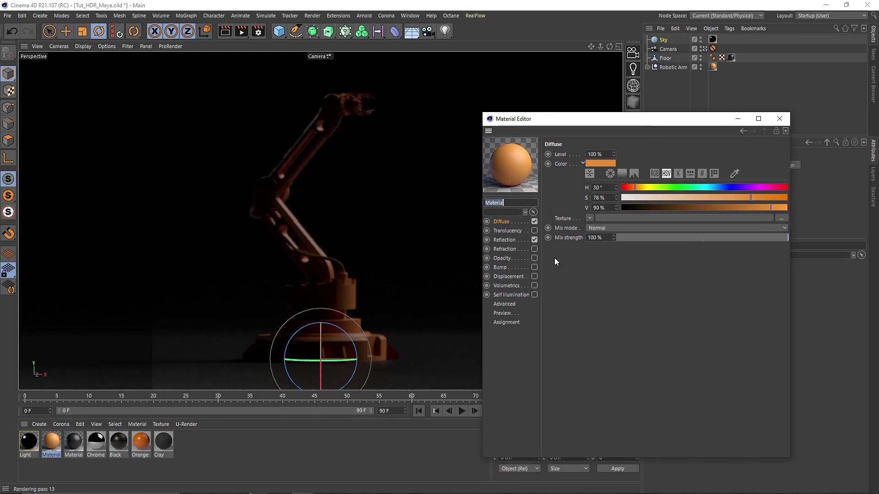
pyautogui.click(522, 240)
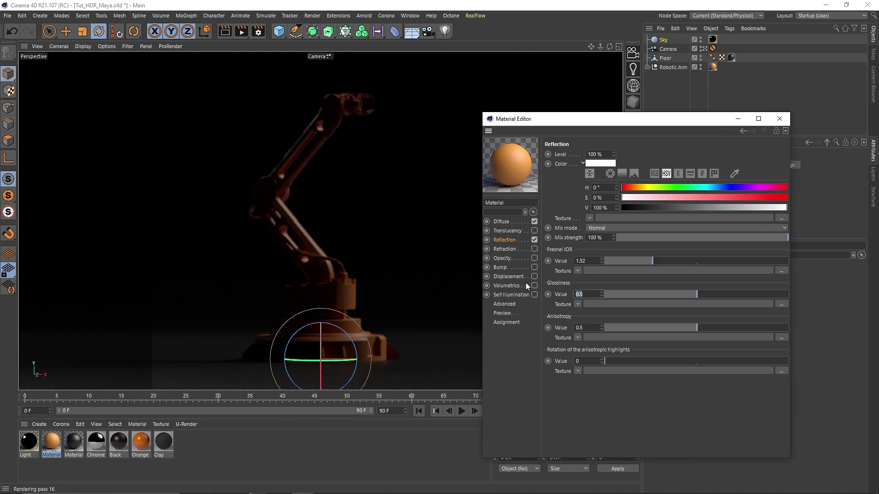
pyautogui.press('Return')
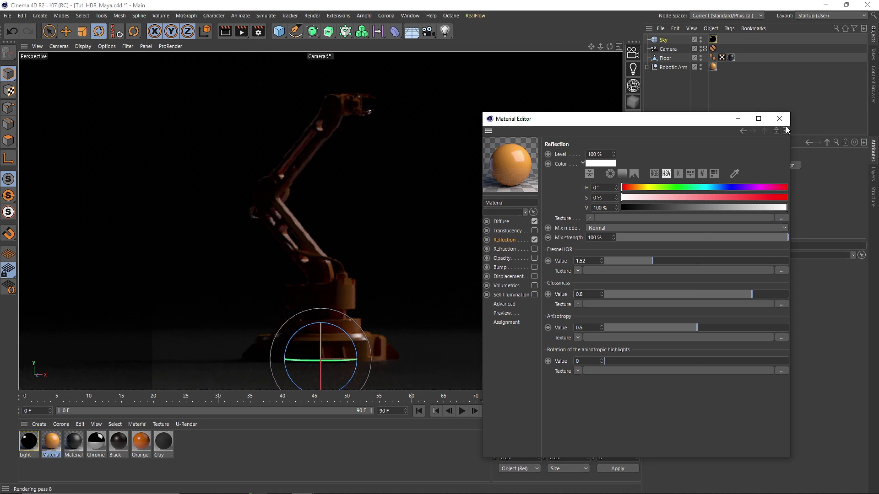
pyautogui.click(780, 119)
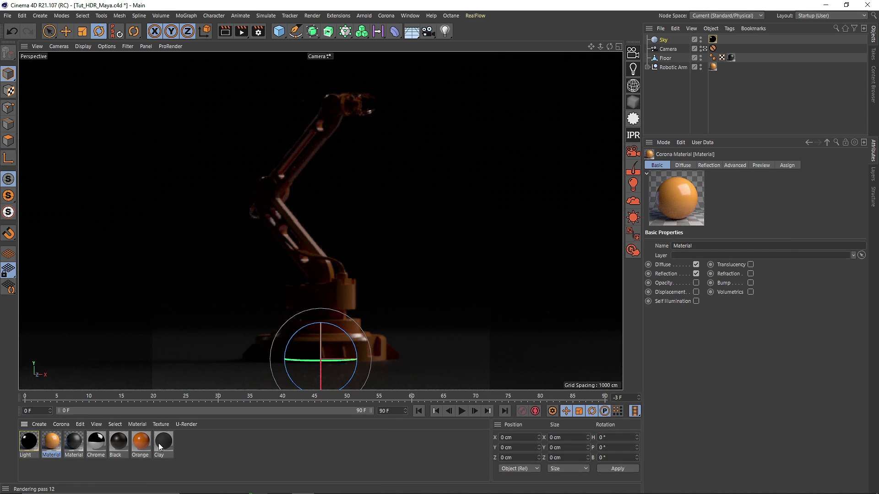
# - Try rotating the Sky to a heading of 316.8° and reset its heading to 0°
pyautogui.moveTo(311, 362); pyautogui.dragTo(622, 356)
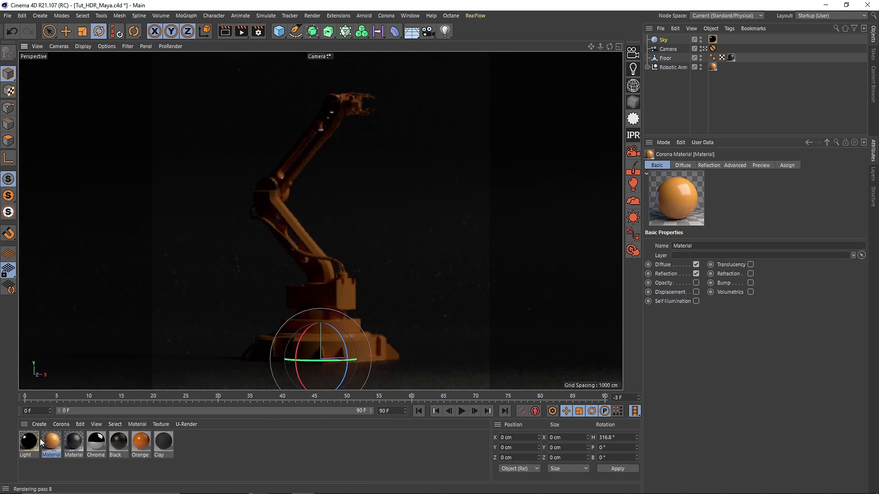
pyautogui.click(665, 40)
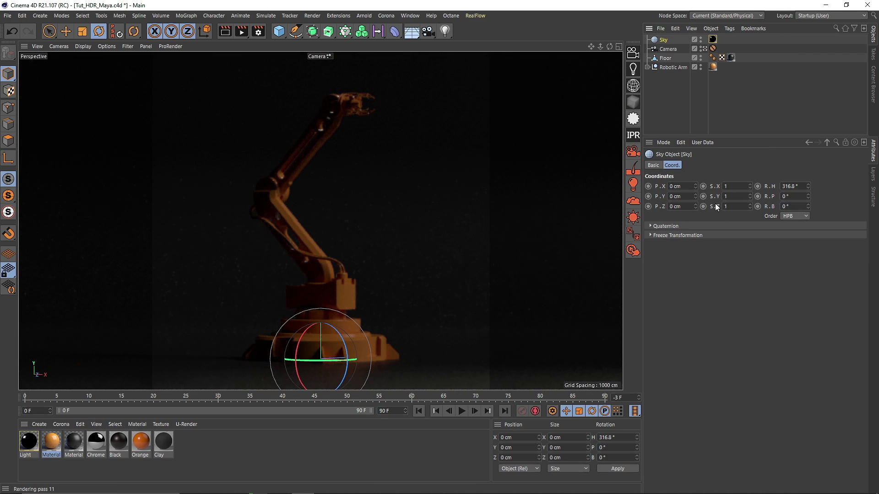
pyautogui.click(807, 186)
# - Replace the Light material's emission texture with the N_HDRI 1 HDR file from the Neon folder, without copying it to the project
pyautogui.click(29, 441)
pyautogui.doubleClick(25, 442)
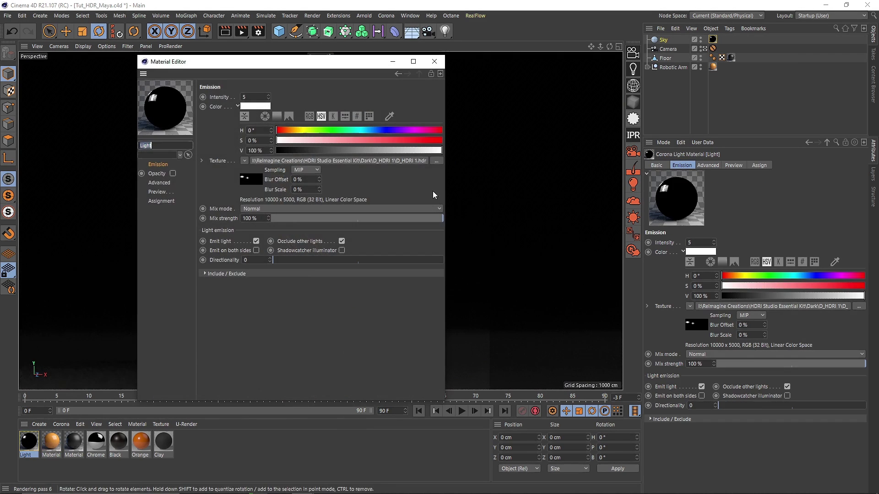
pyautogui.click(436, 161)
pyautogui.click(408, 93)
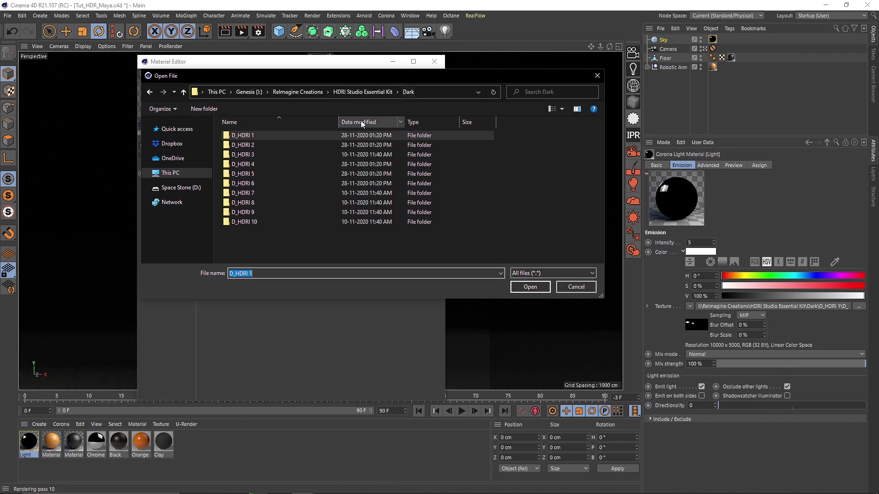
pyautogui.click(363, 92)
pyautogui.doubleClick(369, 151)
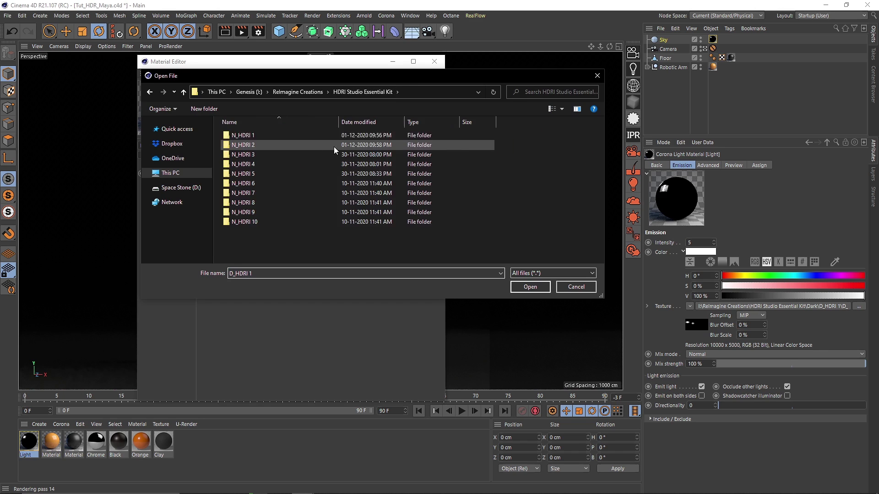
pyautogui.doubleClick(276, 136)
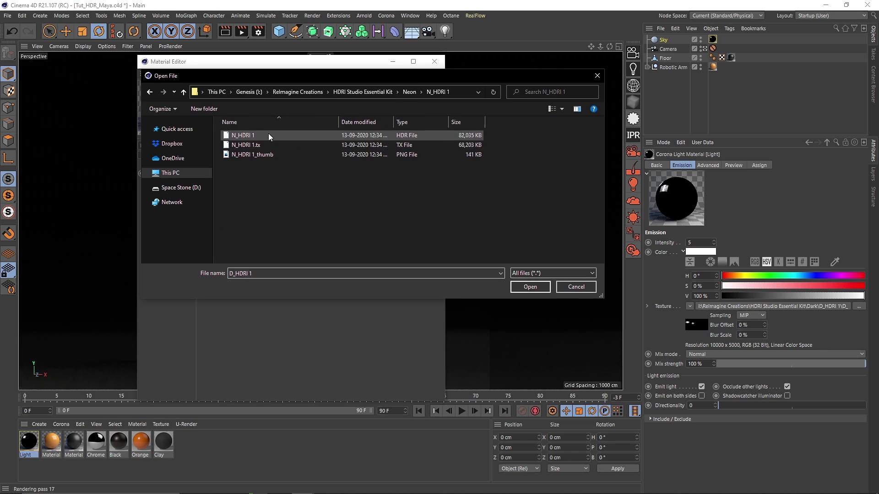
pyautogui.doubleClick(269, 136)
pyautogui.click(506, 291)
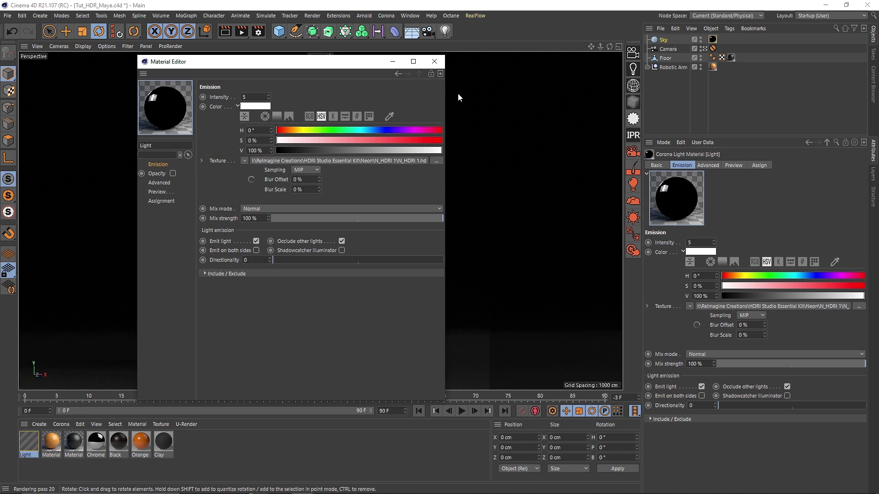
pyautogui.click(434, 61)
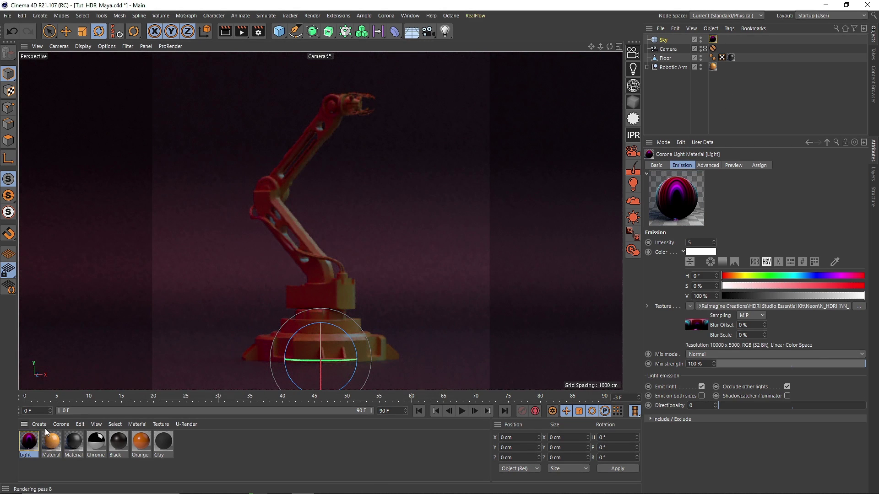
# - Set the Light material's emission intensity to 10
pyautogui.doubleClick(29, 441)
pyautogui.click(254, 97)
pyautogui.write('10')
pyautogui.press('Return')
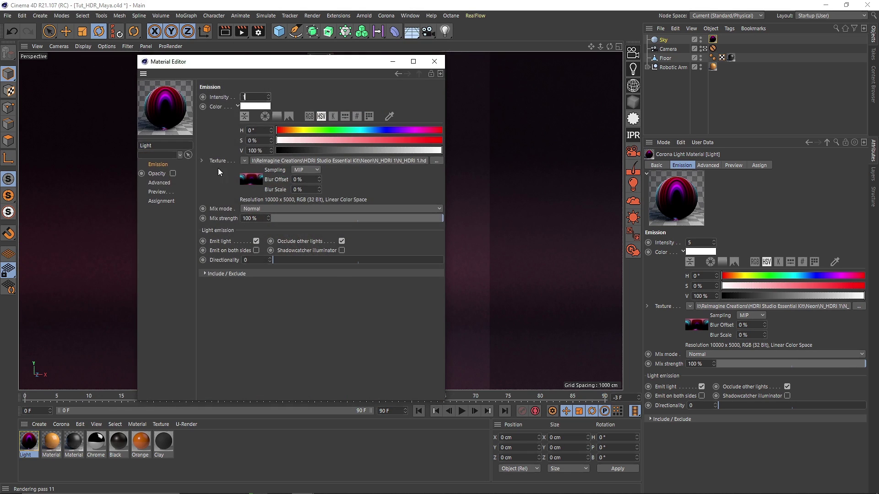
pyautogui.click(333, 273)
pyautogui.click(434, 61)
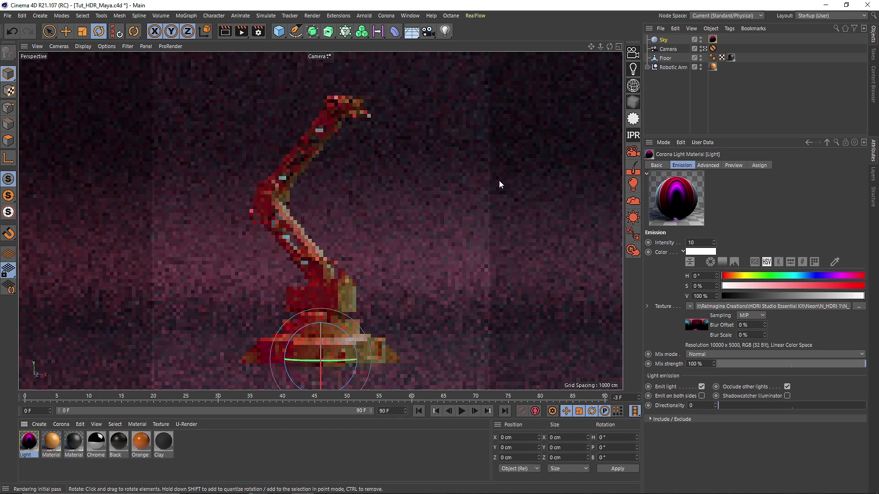
# - Rotate the Sky to a heading of 216°
pyautogui.click(663, 41)
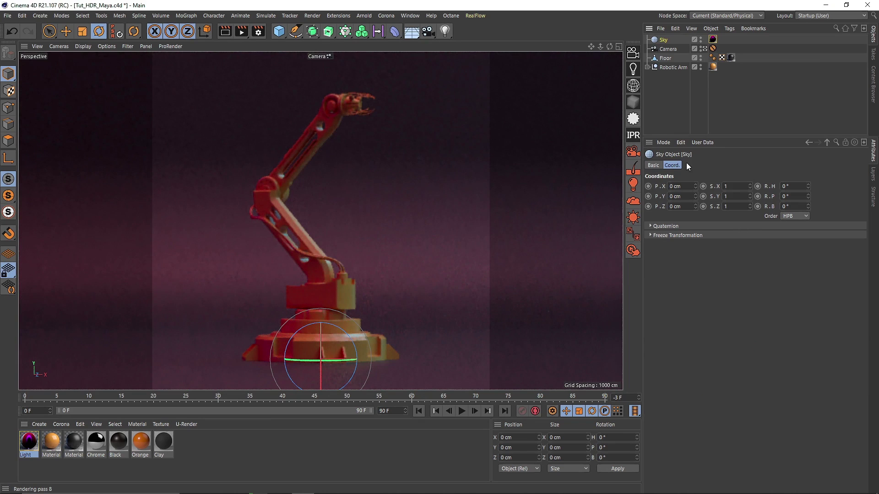
pyautogui.click(808, 184)
pyautogui.moveTo(808, 185); pyautogui.dragTo(808, 135)
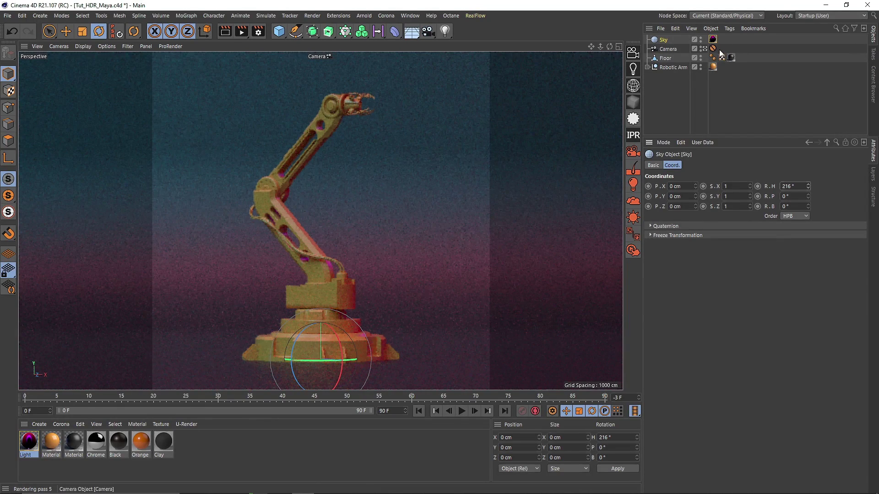
# - Hide the Floor in both the viewport and the render, and rotate the Sky to a heading of 372°
pyautogui.keyDown('ctrl'); pyautogui.doubleClick(701, 58); pyautogui.keyUp('ctrl')
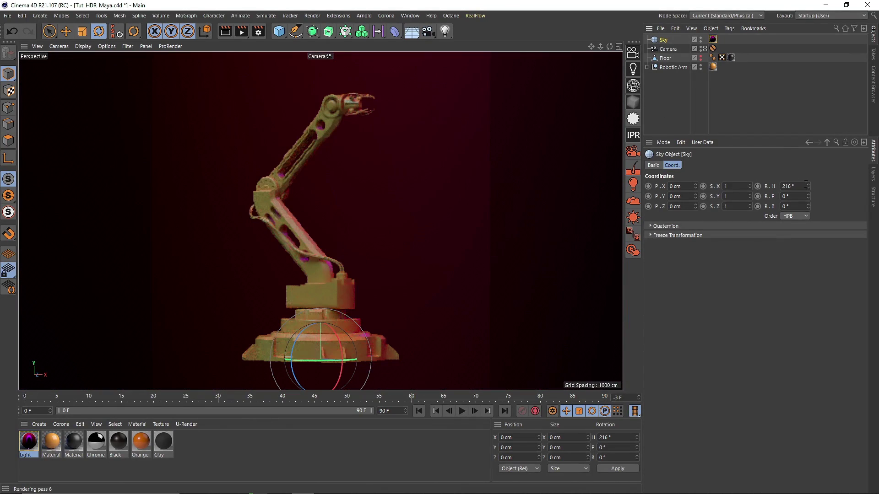
pyautogui.moveTo(806, 185); pyautogui.dragTo(728, 92)
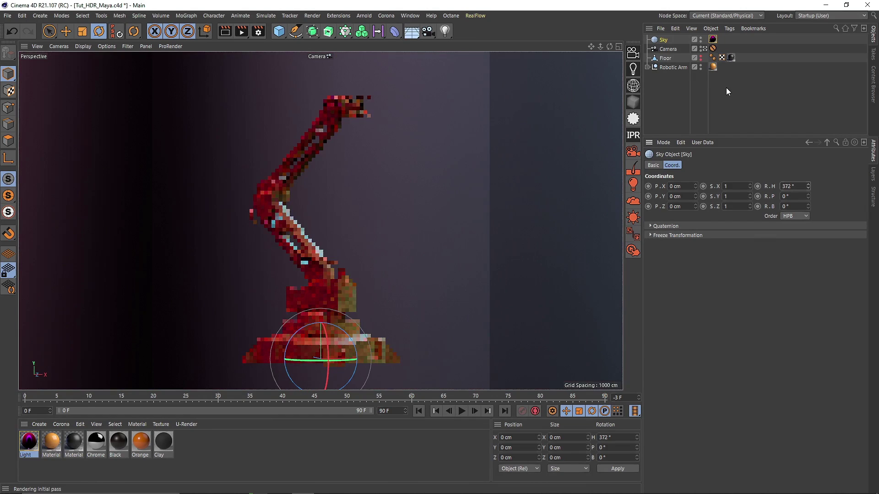
# - Add a Corona Compositing tag to the Sky and turn off its Seen by camera option
pyautogui.rightClick(664, 41)
pyautogui.moveTo(708, 52)
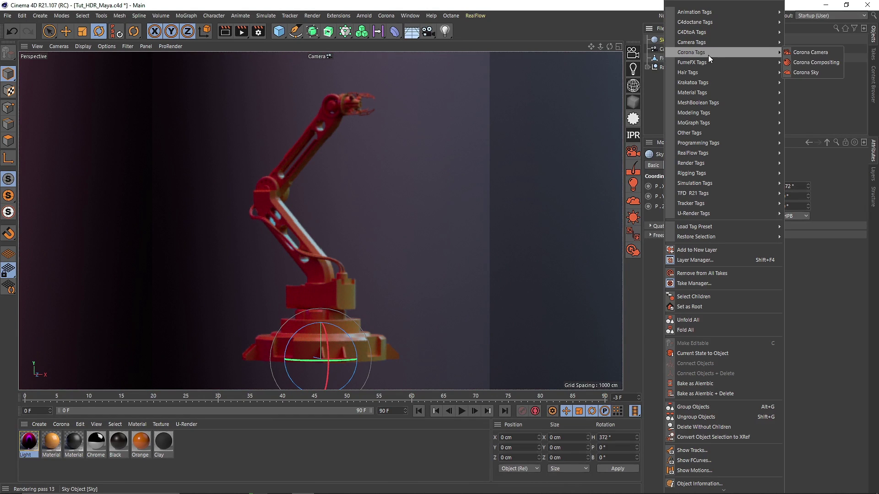
pyautogui.click(804, 62)
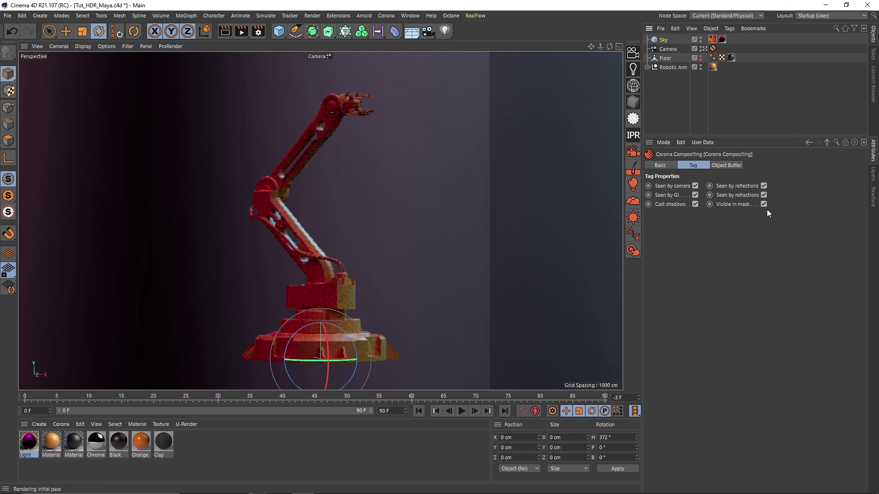
pyautogui.click(696, 187)
pyautogui.click(773, 77)
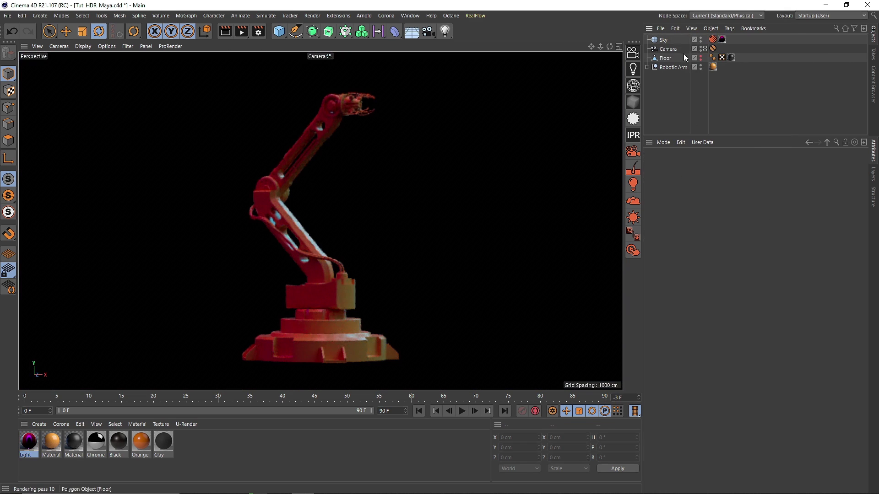
# - Reset the Sky's heading rotation to 0° and deselect the Light material
pyautogui.click(664, 40)
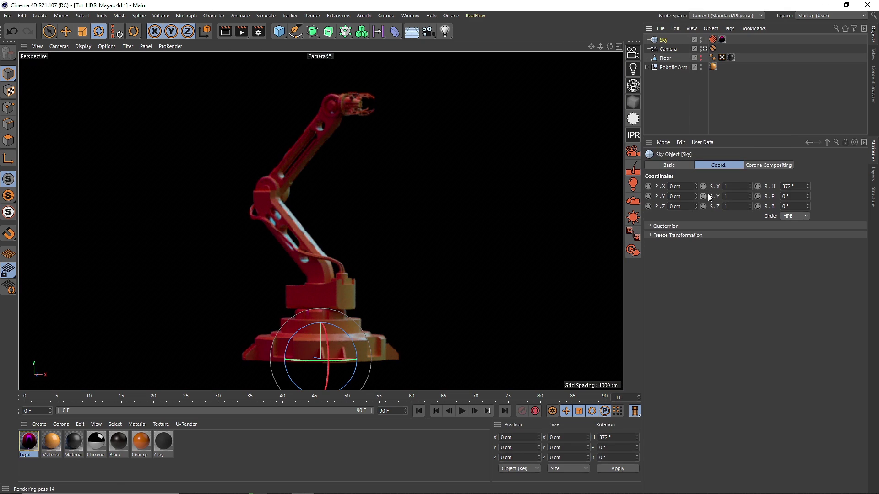
pyautogui.moveTo(808, 189); pyautogui.dragTo(802, 196)
pyautogui.rightClick(808, 187)
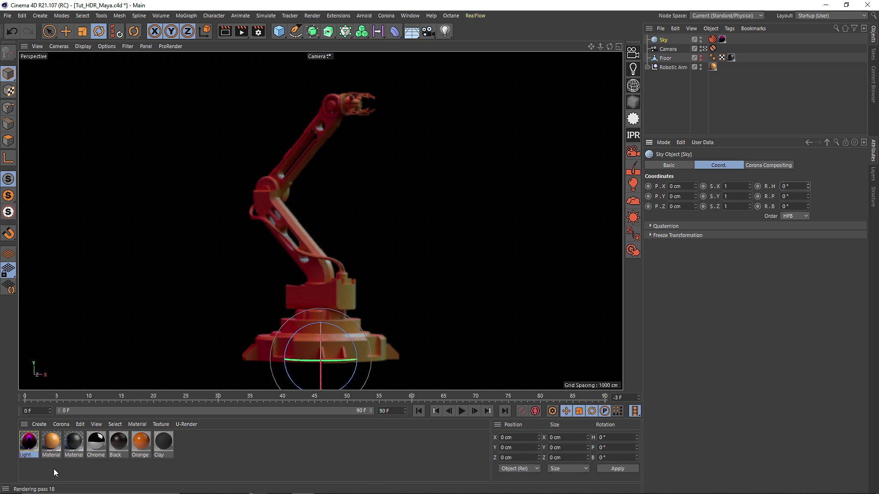
pyautogui.click(39, 472)
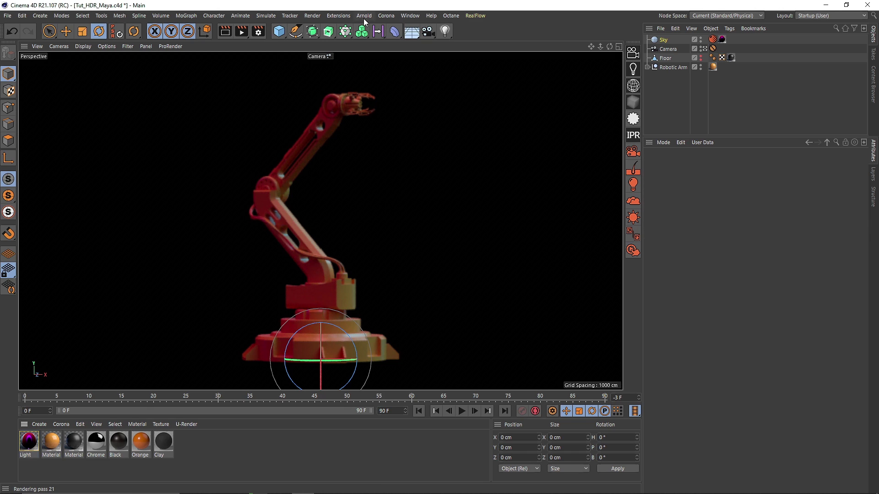
# - Stop the Corona interactive render and delete the Light material and the two materials named Material
pyautogui.click(386, 15)
pyautogui.click(393, 152)
pyautogui.press('Delete')
pyautogui.click(49, 441)
pyautogui.press('Delete')
pyautogui.click(41, 438)
pyautogui.press('Delete')
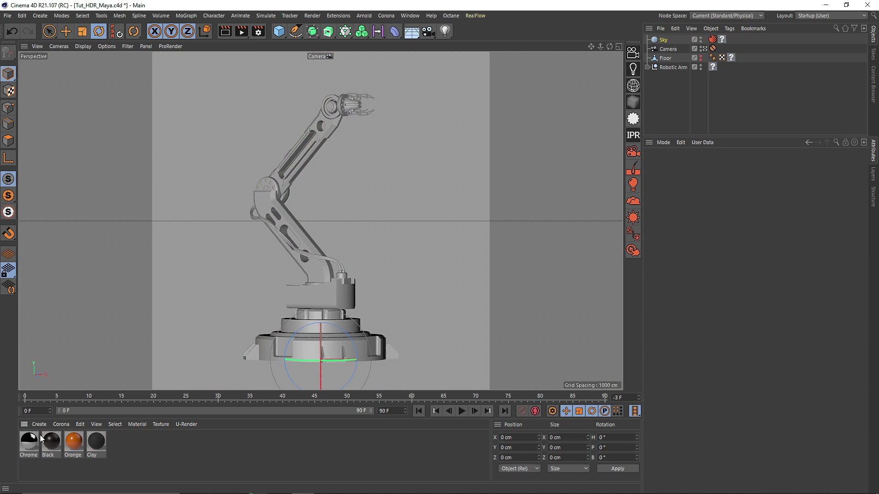
# - Remove the material tags from the Floor, Sky and Robotic Arm plus the Sky's compositing tag, and unhide the Floor
pyautogui.click(731, 57)
pyautogui.press('Delete')
pyautogui.click(722, 40)
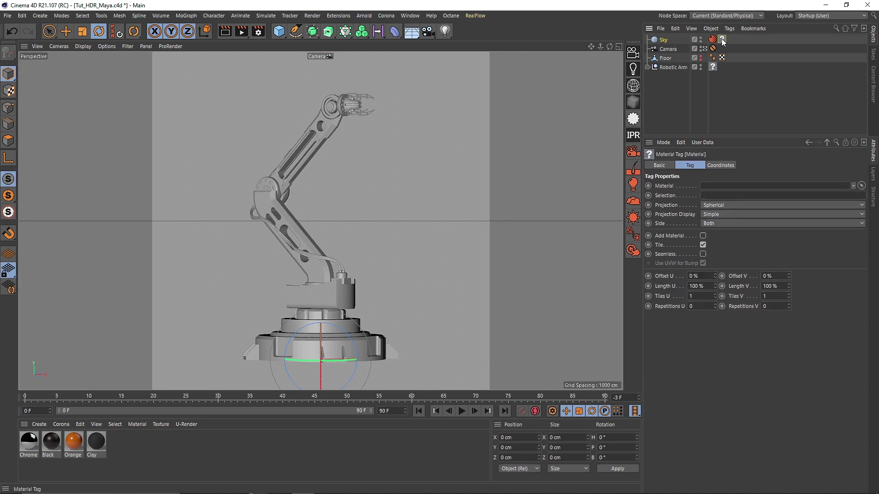
pyautogui.press('Delete')
pyautogui.click(713, 66)
pyautogui.press('Delete')
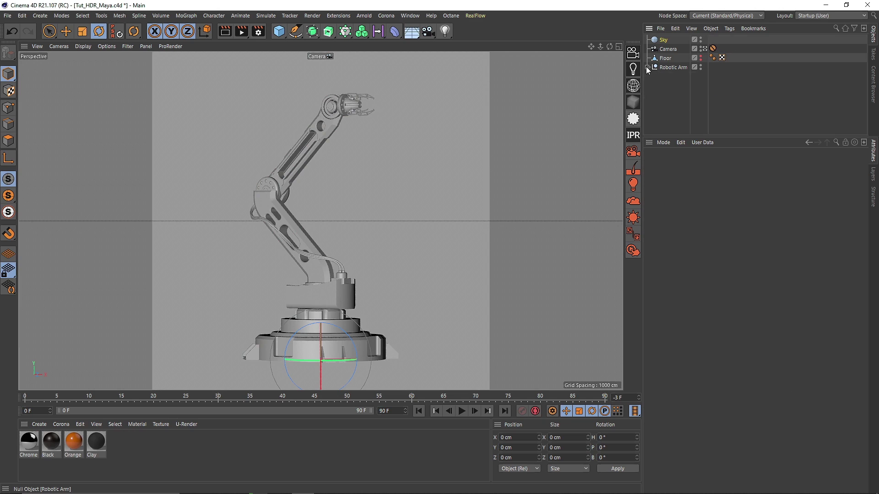
pyautogui.click(700, 56)
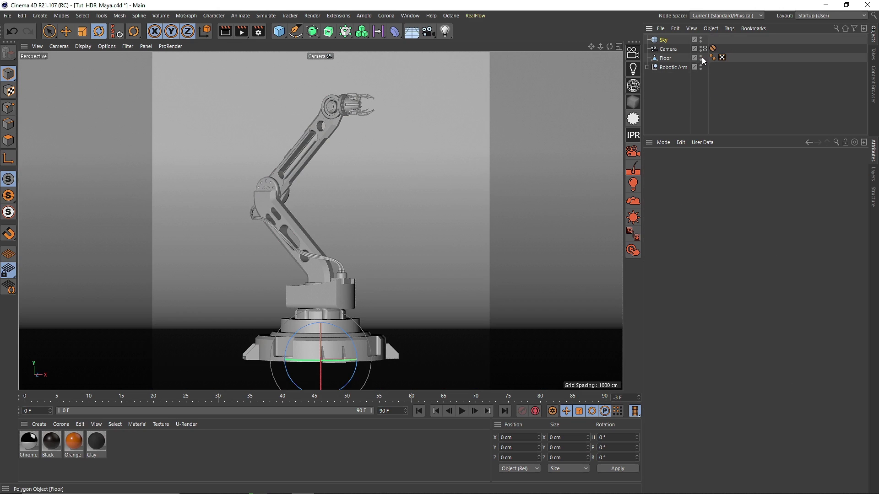
# - Create a standard material, apply it to the Floor and darken its color to a value of 4%
pyautogui.doubleClick(169, 440)
pyautogui.moveTo(29, 442); pyautogui.dragTo(241, 259)
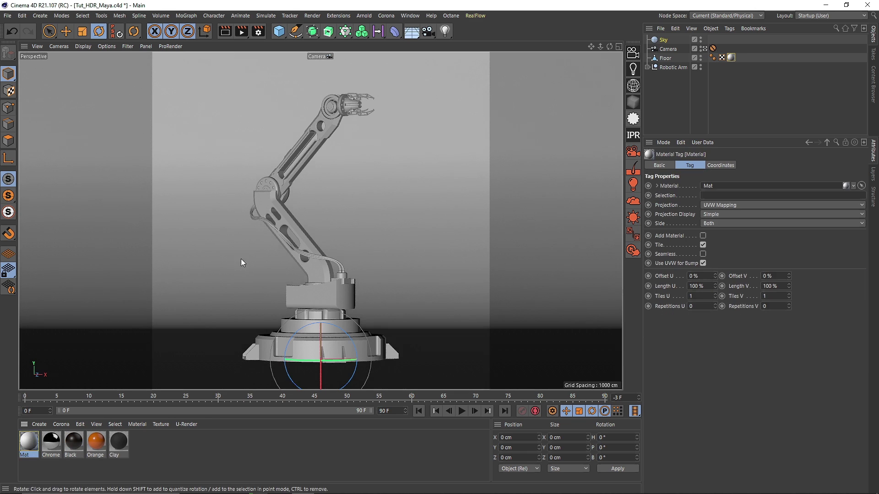
pyautogui.doubleClick(28, 442)
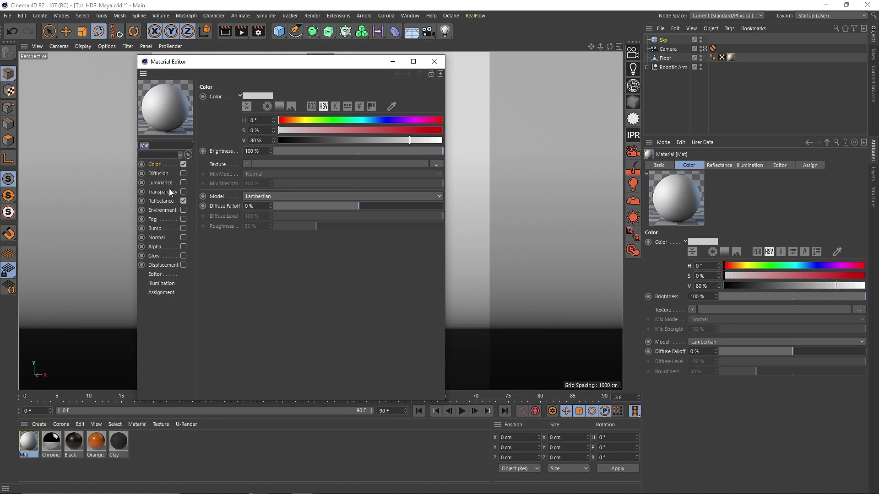
pyautogui.moveTo(304, 135); pyautogui.dragTo(284, 141)
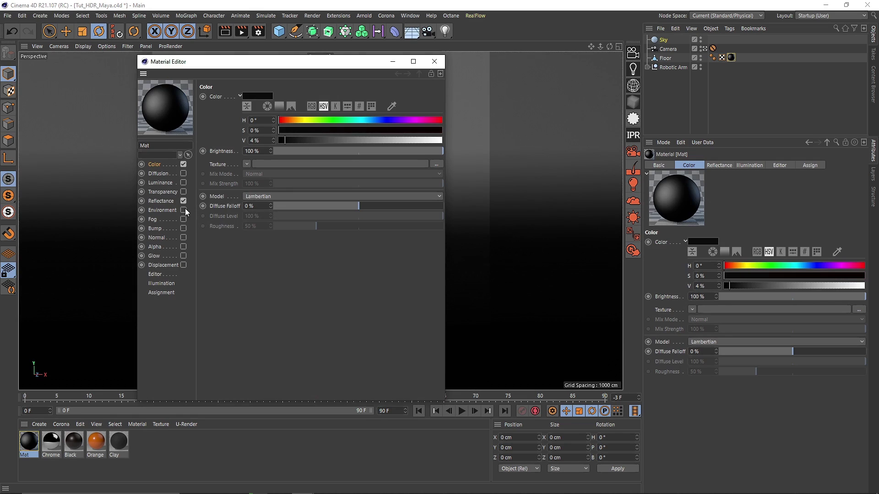
# - Set the Floor material's reflectance type to GGX with no specular strength, full reflection strength and minimal roughness
pyautogui.click(174, 202)
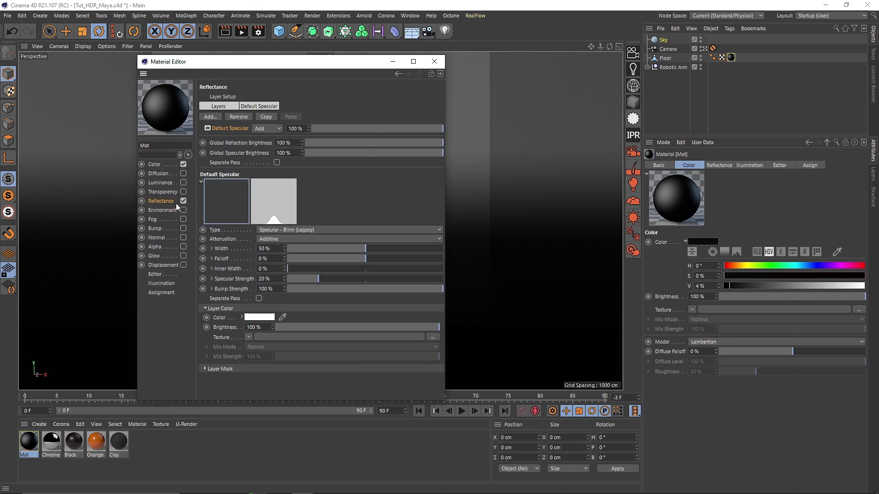
pyautogui.click(291, 232)
pyautogui.click(283, 250)
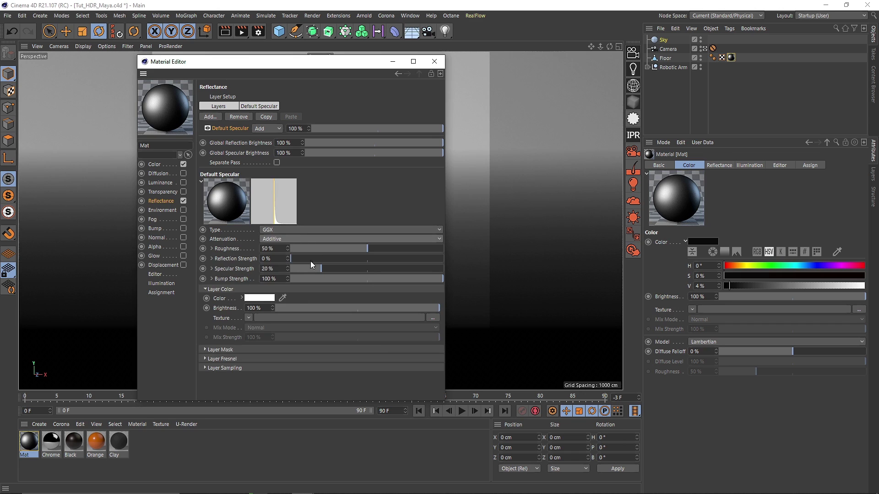
pyautogui.moveTo(308, 269); pyautogui.dragTo(259, 269)
pyautogui.moveTo(327, 258); pyautogui.dragTo(512, 260)
pyautogui.click(320, 249)
pyautogui.moveTo(319, 251); pyautogui.dragTo(287, 250)
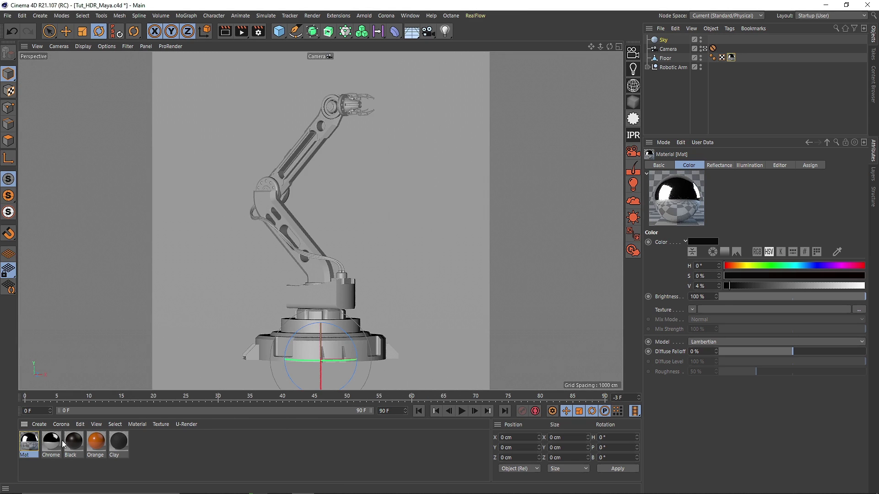
# - Create a second standard material and color it orange with H 25°, S 82% and V 94%
pyautogui.doubleClick(197, 447)
pyautogui.doubleClick(28, 441)
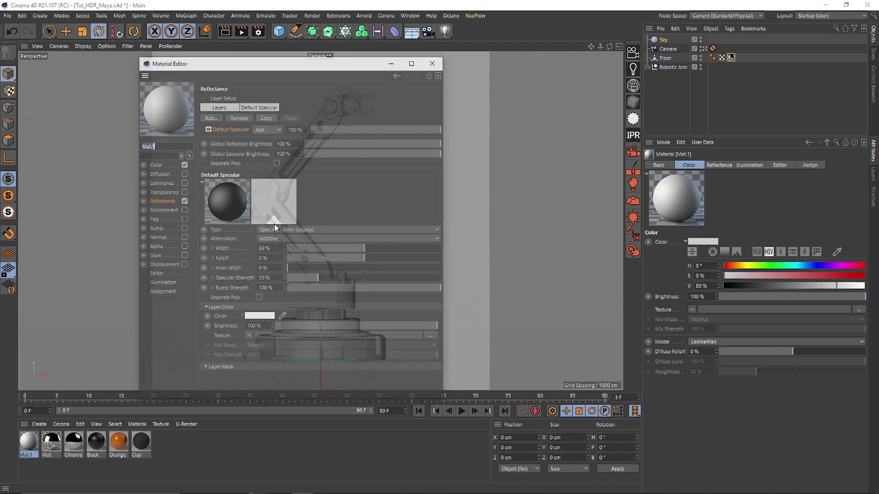
pyautogui.click(290, 120)
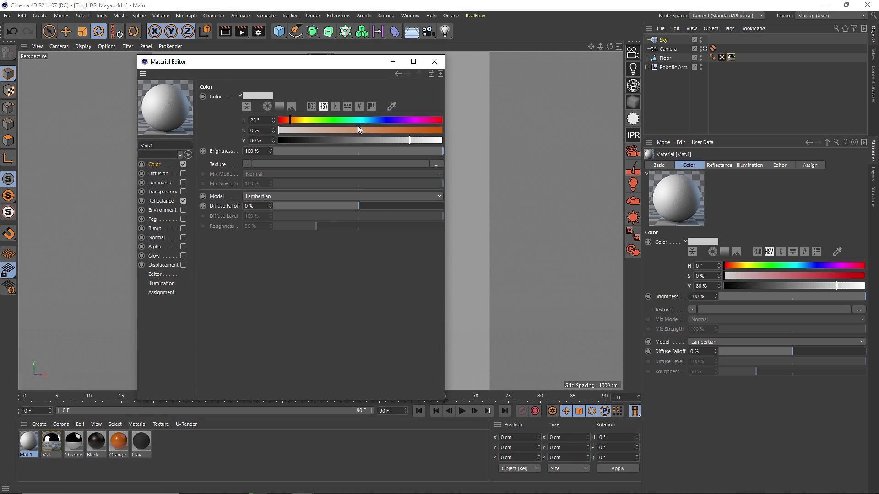
pyautogui.click(413, 130)
pyautogui.click(432, 140)
# - Give the orange material GGX reflectance with 100% reflection strength, 0% specular strength and low roughness, and apply it to the Robotic Arm
pyautogui.click(161, 201)
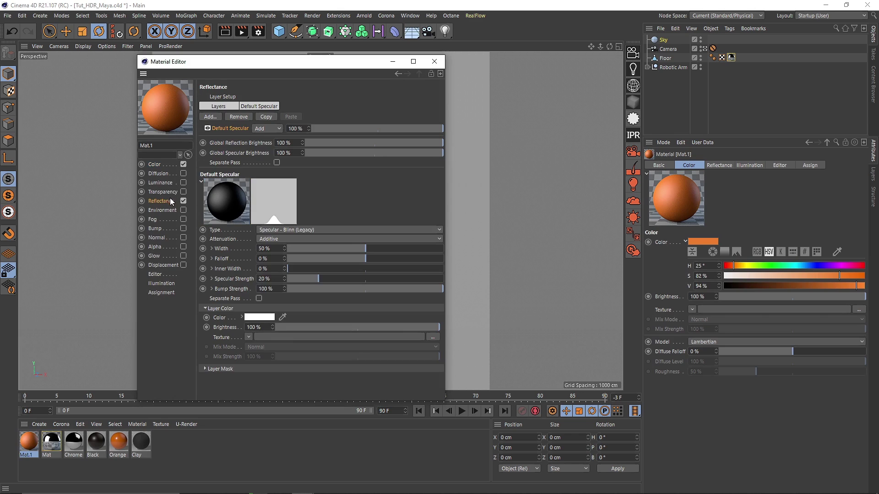
pyautogui.click(327, 229)
pyautogui.click(293, 254)
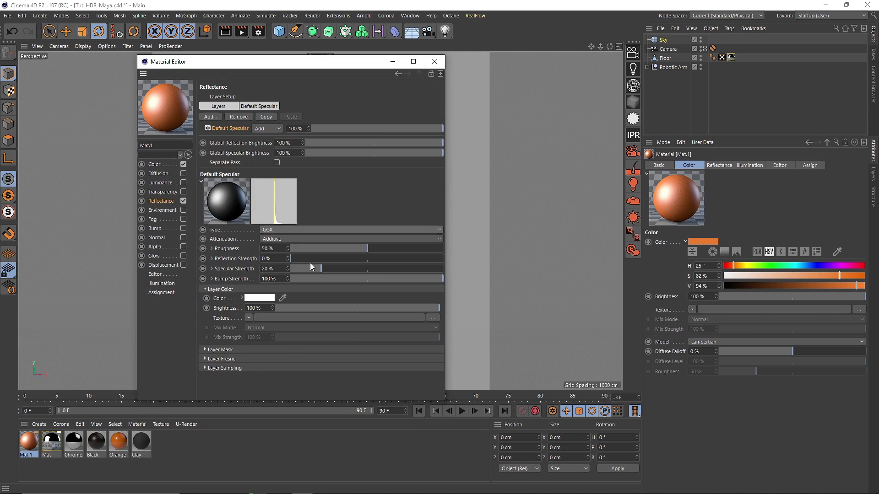
pyautogui.moveTo(314, 270); pyautogui.dragTo(303, 249)
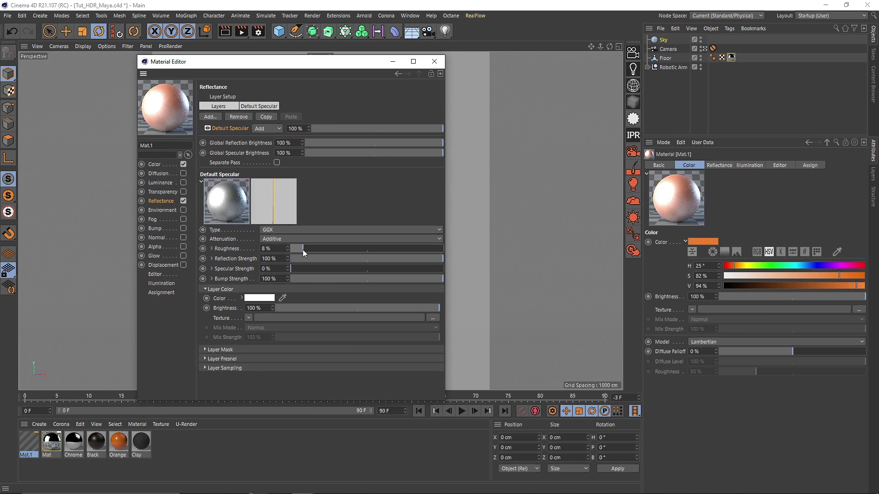
pyautogui.click(434, 61)
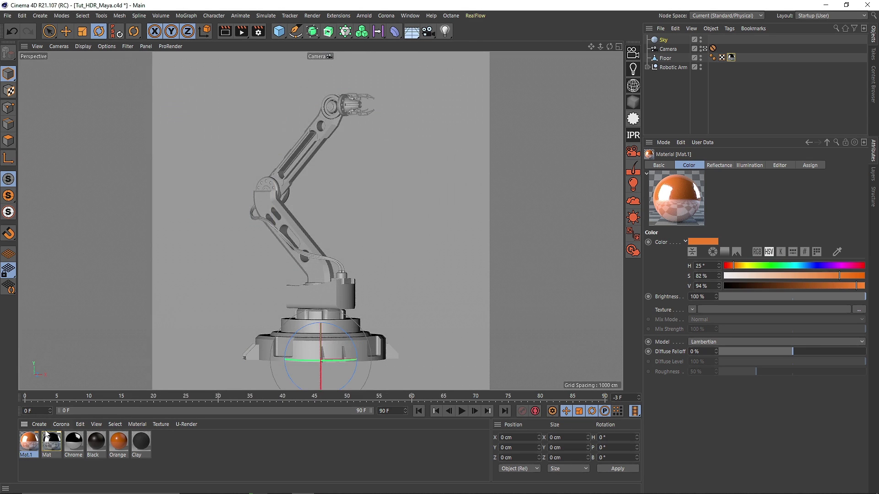
pyautogui.moveTo(353, 243); pyautogui.dragTo(673, 68)
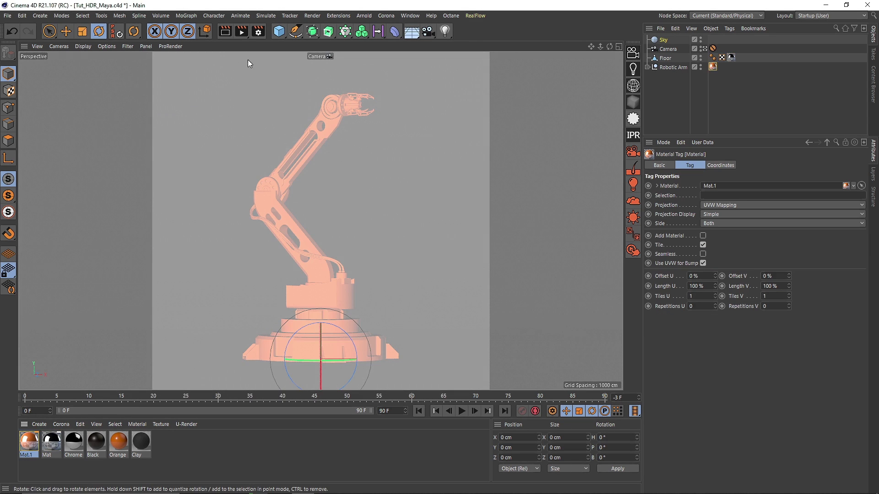
# - Switch the renderer to Physical with Medium sampling quality and add the Ambient Occlusion effect
pyautogui.click(265, 28)
pyautogui.click(331, 44)
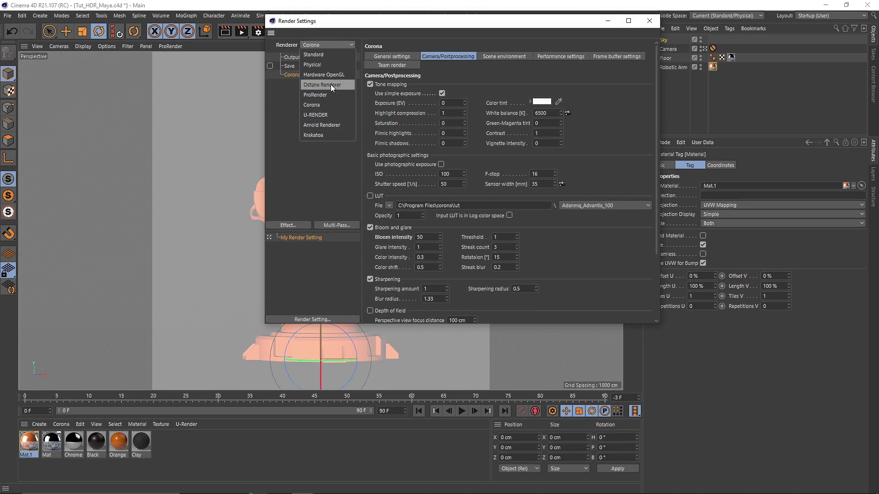
pyautogui.click(332, 64)
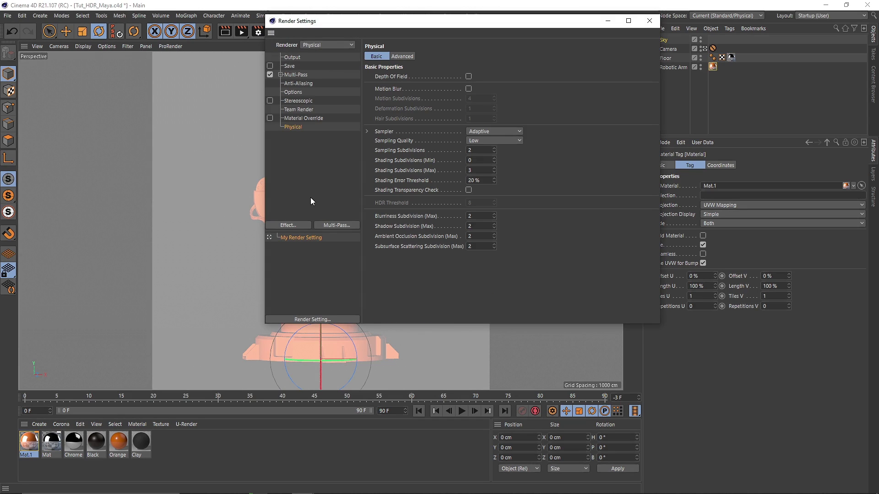
pyautogui.click(499, 141)
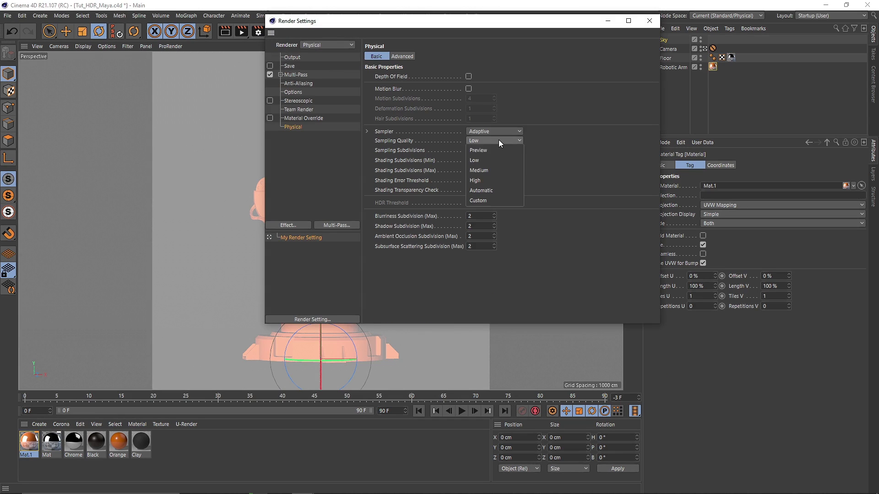
pyautogui.click(488, 171)
pyautogui.rightClick(314, 237)
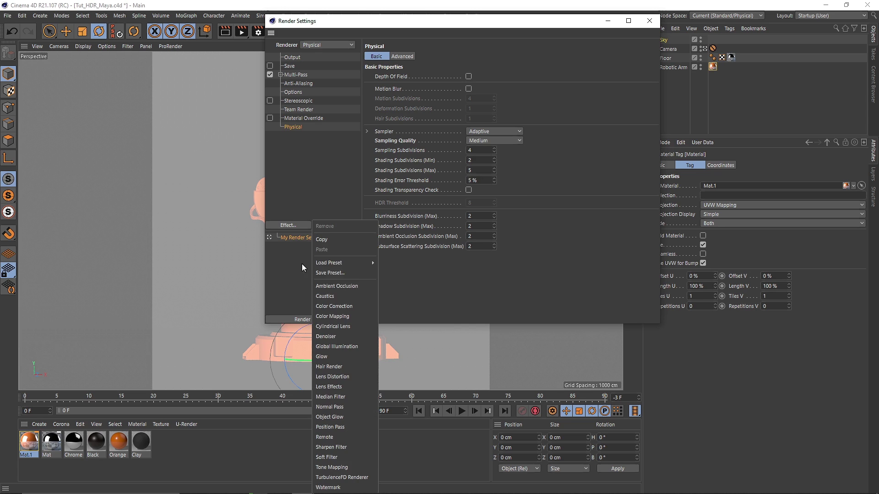
pyautogui.click(332, 285)
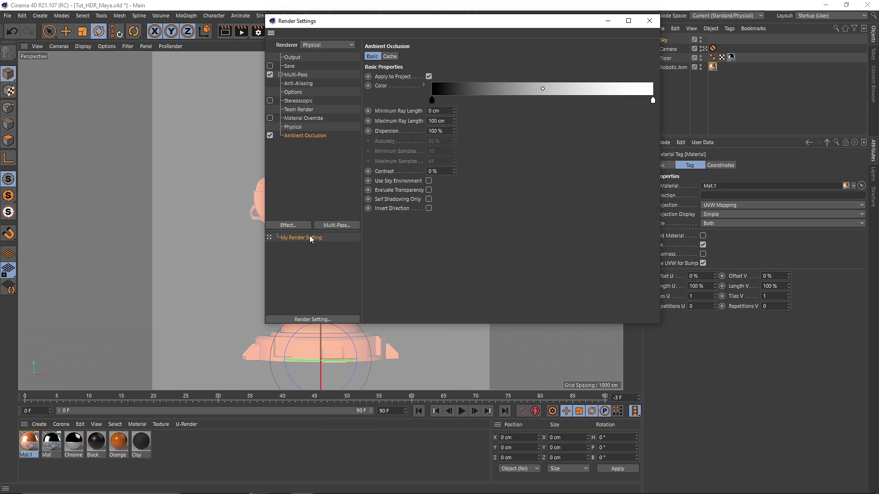
pyautogui.click(647, 20)
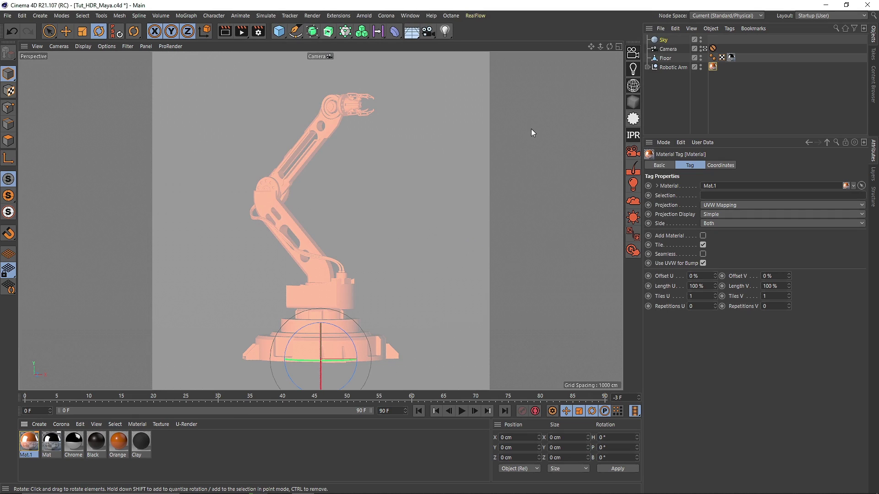
# - Create a new material for the Sky with Color and Reflectance disabled and only Luminance enabled
pyautogui.click(655, 40)
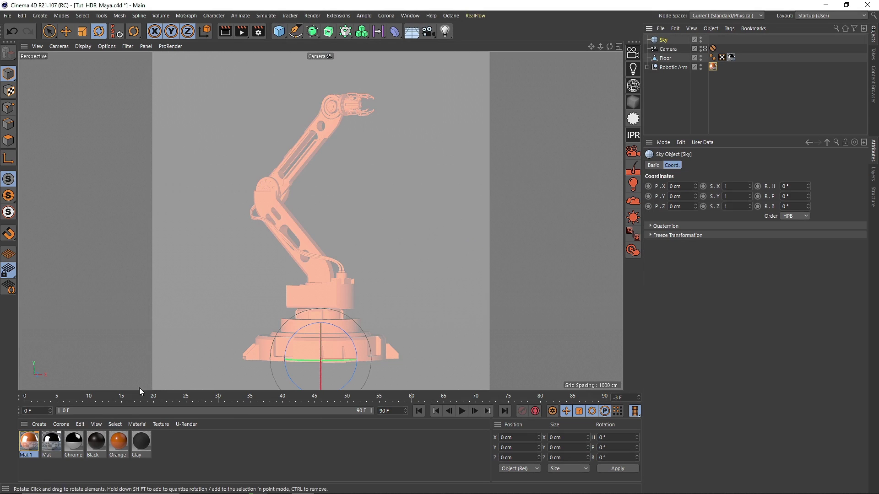
pyautogui.click(145, 445)
pyautogui.doubleClick(154, 447)
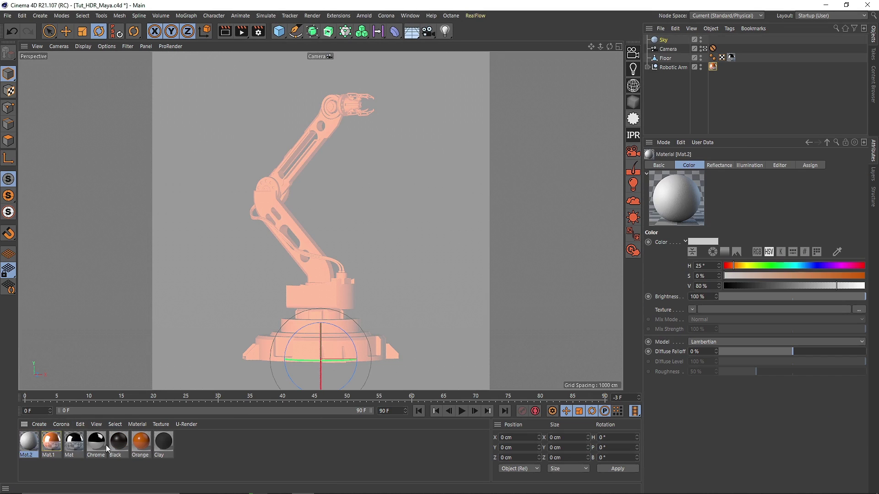
pyautogui.doubleClick(29, 442)
pyautogui.click(183, 164)
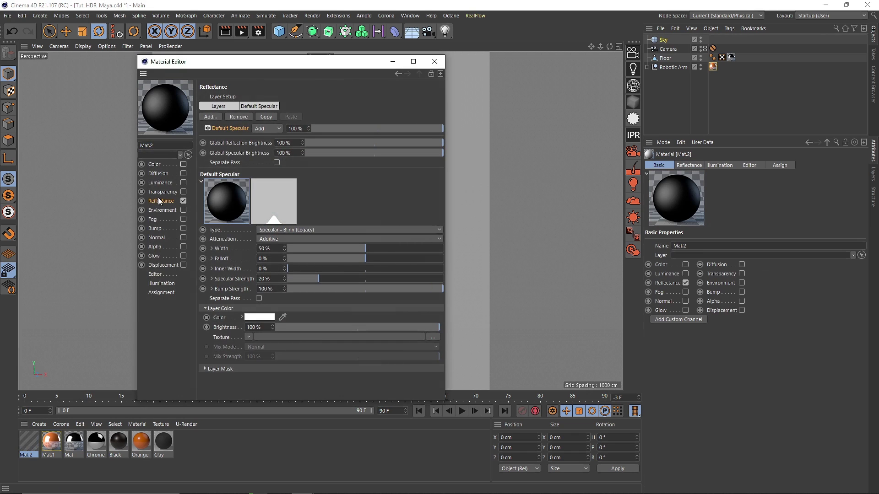
pyautogui.click(183, 200)
pyautogui.click(183, 182)
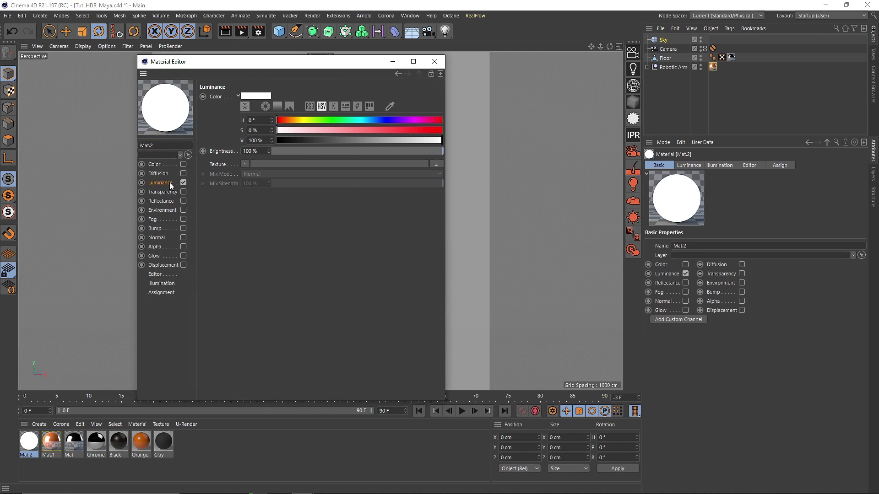
# - Load the HDR image from the Neon folder's N_HDRI 4 subfolder as the luminance texture, without copying it to the project
pyautogui.click(436, 164)
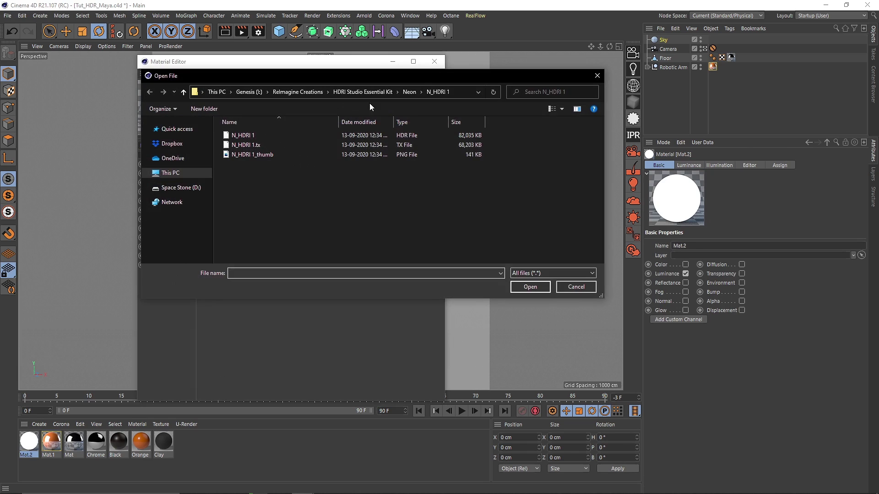
pyautogui.click(407, 92)
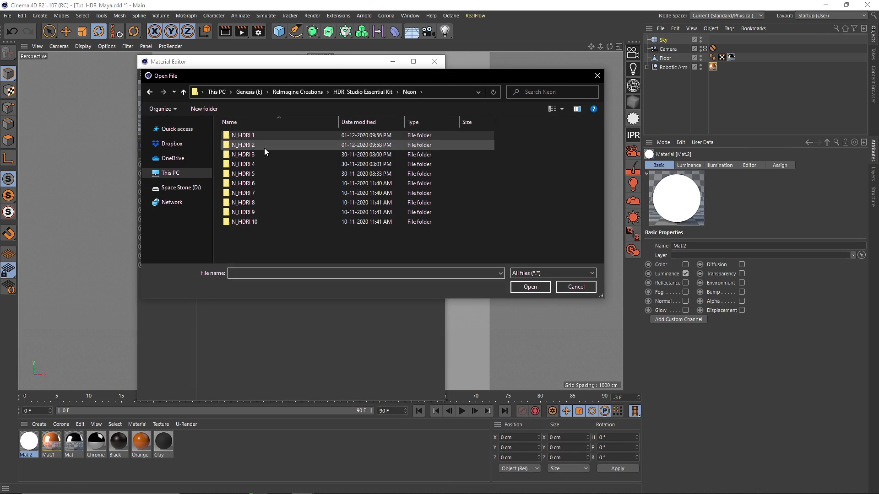
pyautogui.doubleClick(264, 164)
pyautogui.doubleClick(266, 134)
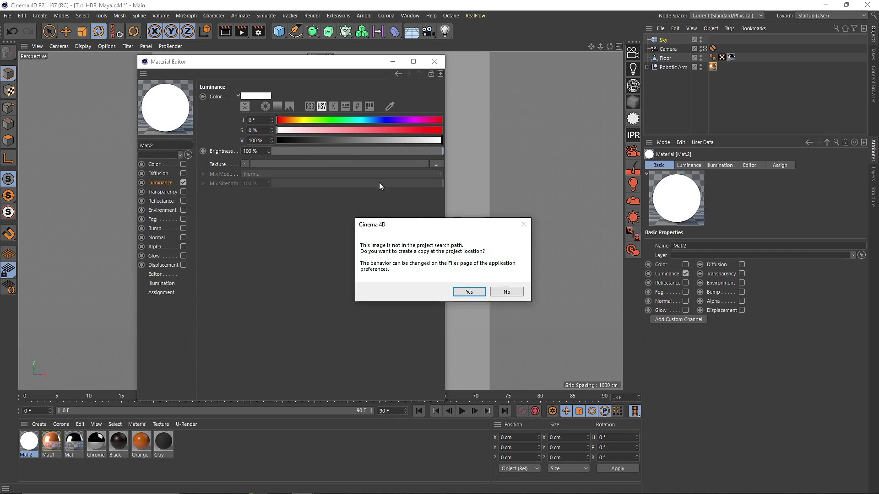
pyautogui.click(507, 292)
pyautogui.click(434, 61)
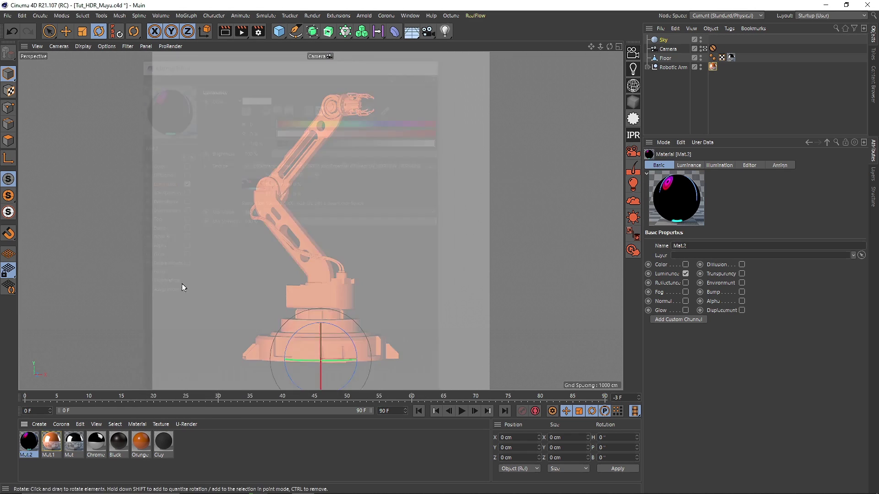
# - Apply the HDRI luminance material to the Sky and render the active view
pyautogui.moveTo(33, 444); pyautogui.dragTo(664, 40)
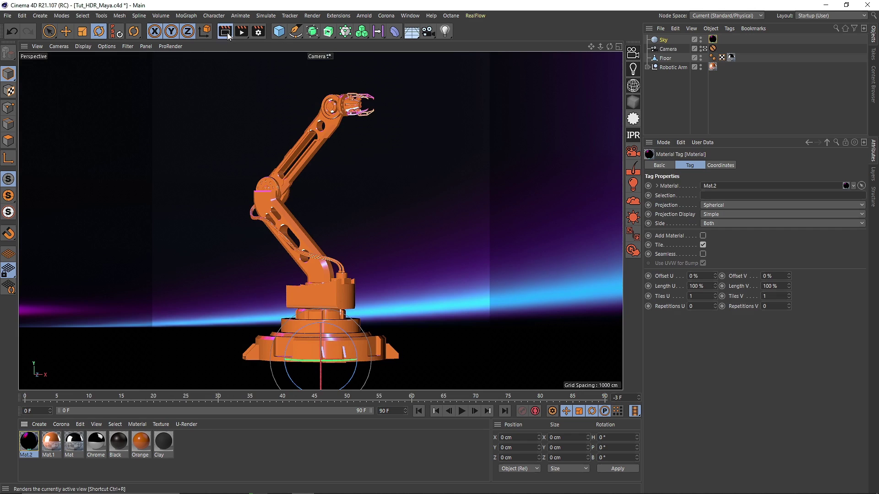
pyautogui.click(227, 32)
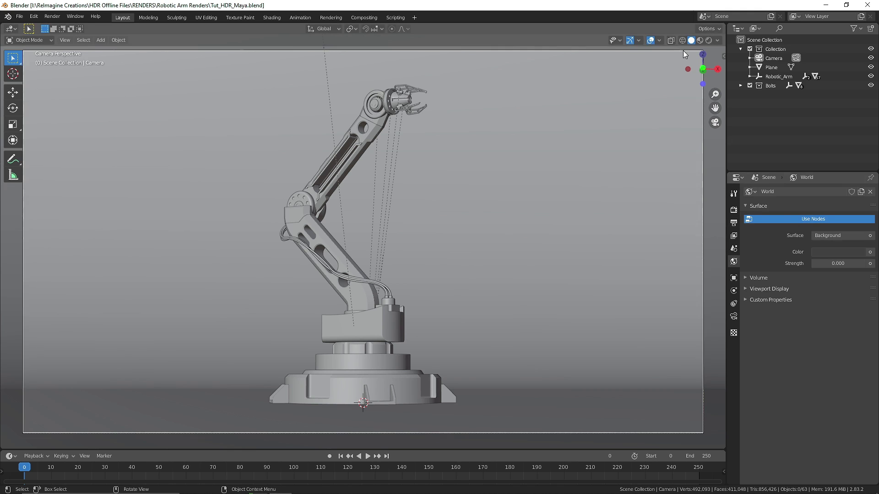
# - In Blender, set the viewport shading of the robotic arm scene to Rendered
pyautogui.click(700, 40)
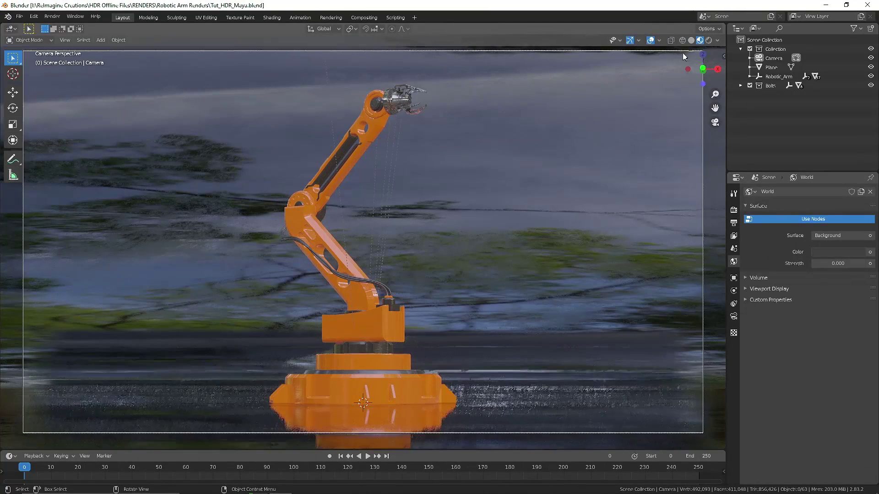
pyautogui.click(708, 41)
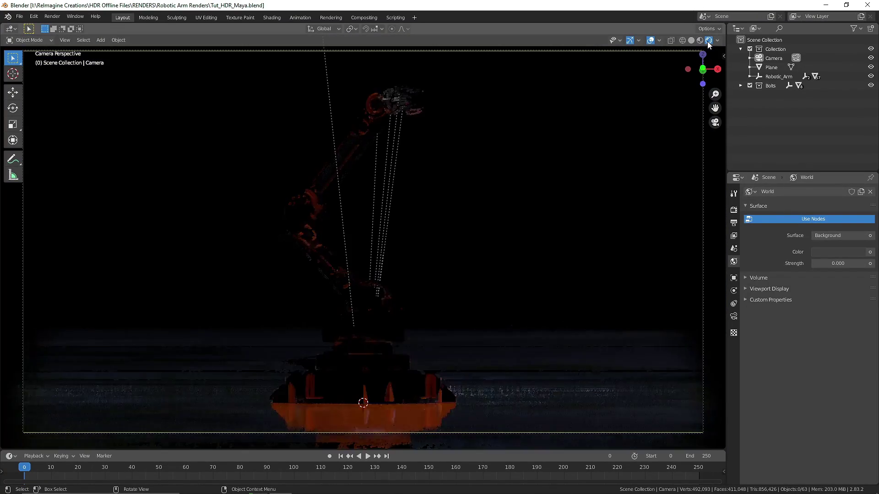
# - Switch the viewport shading to Material Preview and assign an Environment Texture to the World background color
pyautogui.click(700, 41)
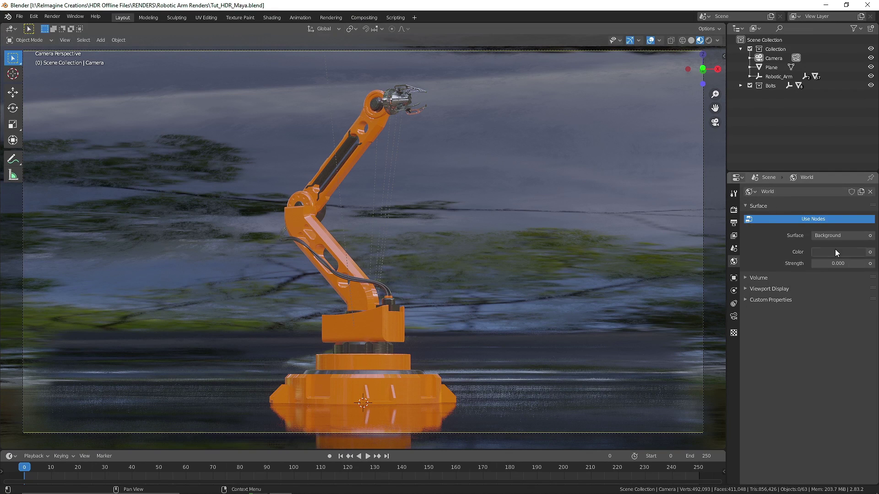
pyautogui.click(870, 252)
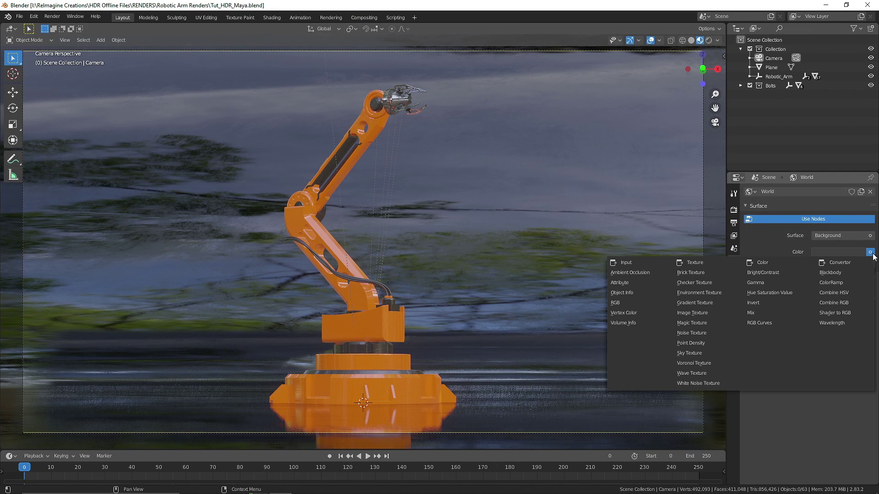
pyautogui.click(718, 294)
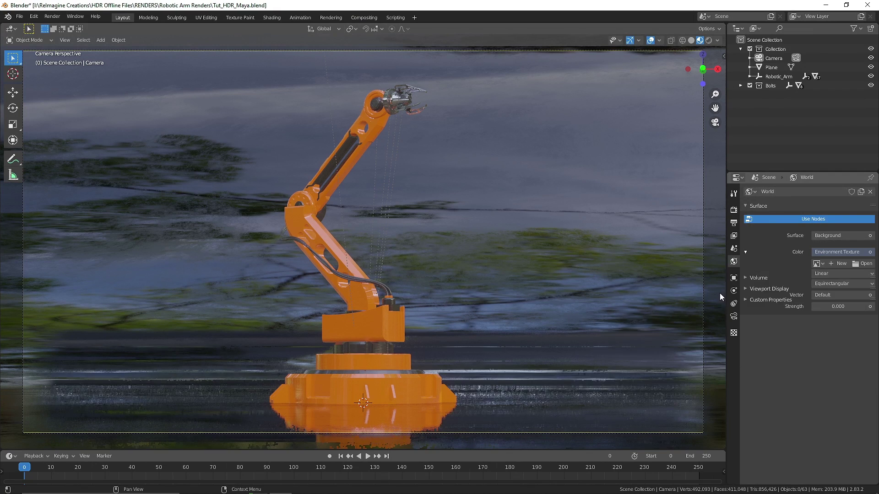
# - Load St_HDRI 1.hdr from the Stripes folder's St_HDRI 1 subfolder as the World environment texture
pyautogui.click(865, 266)
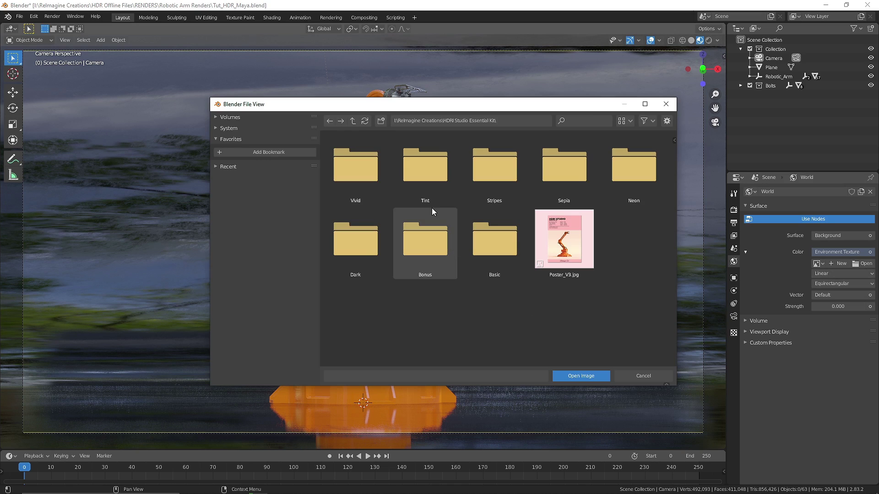
pyautogui.doubleClick(504, 176)
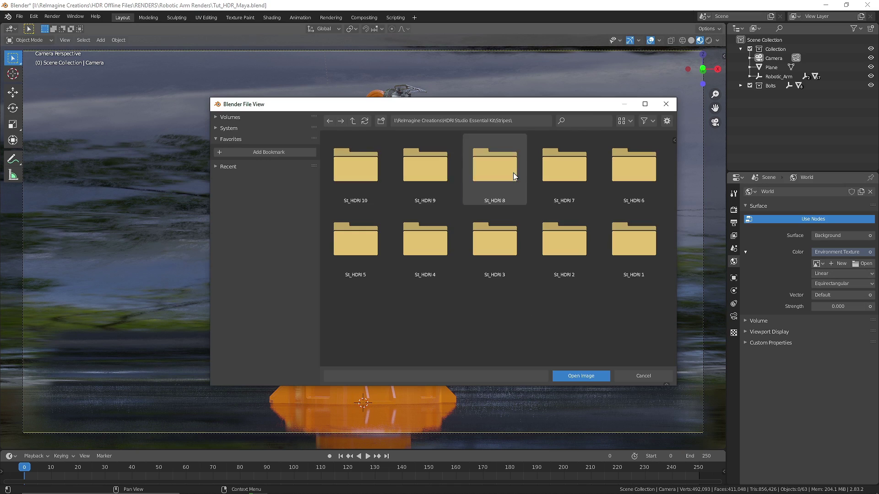
pyautogui.doubleClick(355, 170)
pyautogui.click(415, 173)
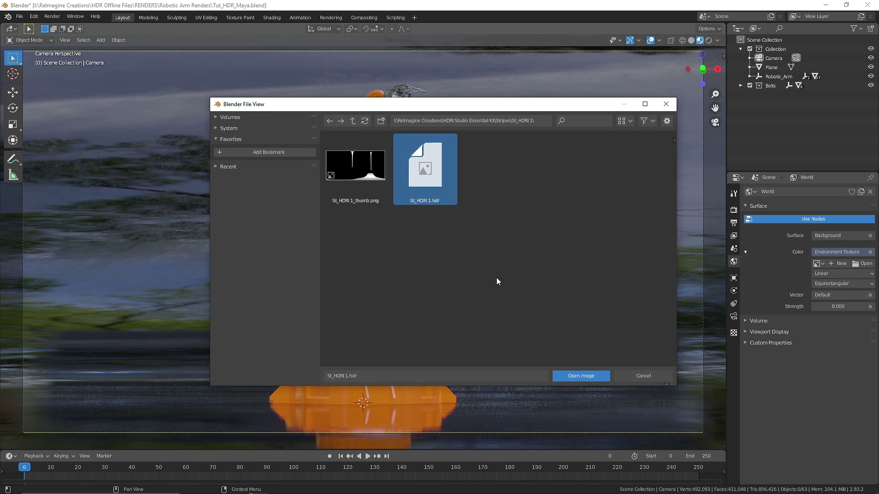
pyautogui.click(594, 375)
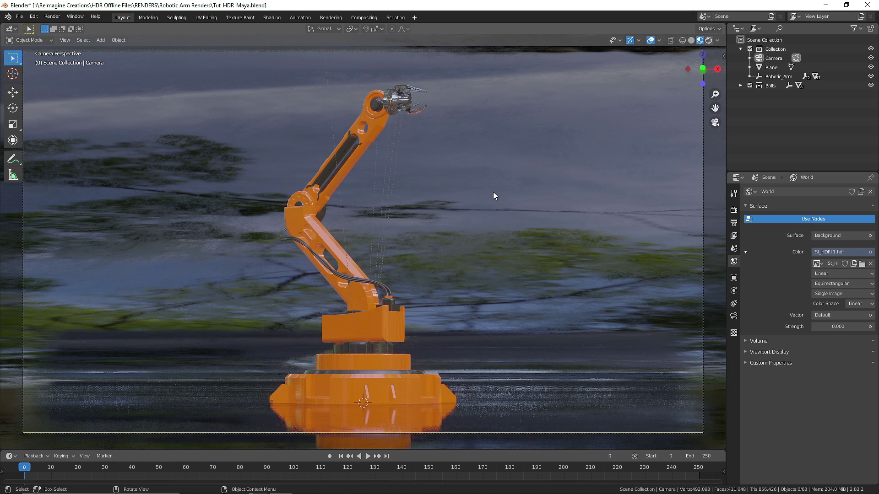
# - Set the viewport shading to Rendered and the World background strength to 1
pyautogui.press('z')
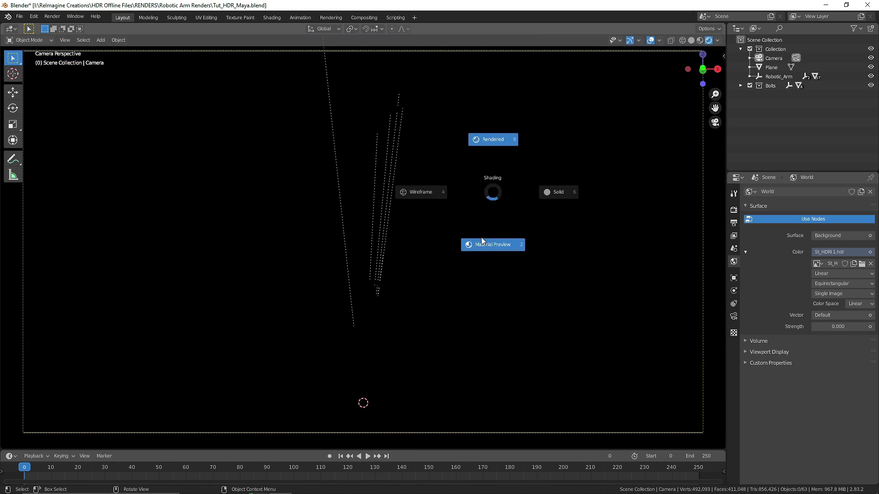
pyautogui.click(511, 139)
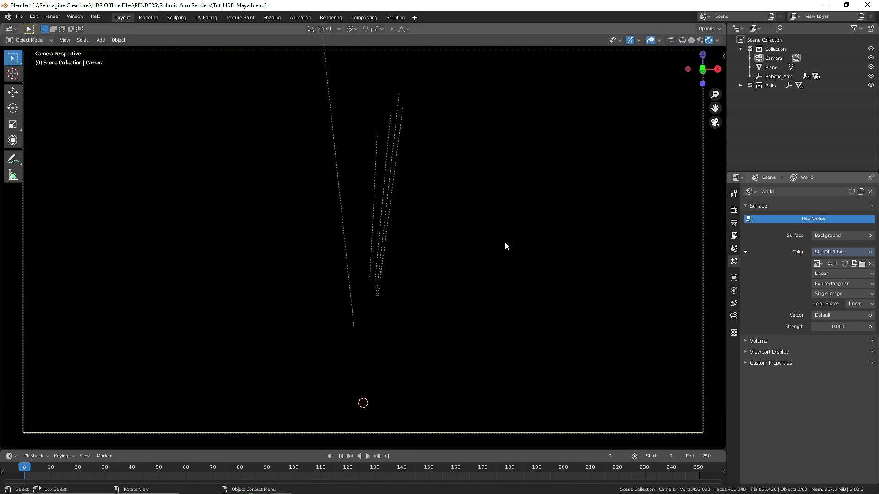
pyautogui.click(844, 327)
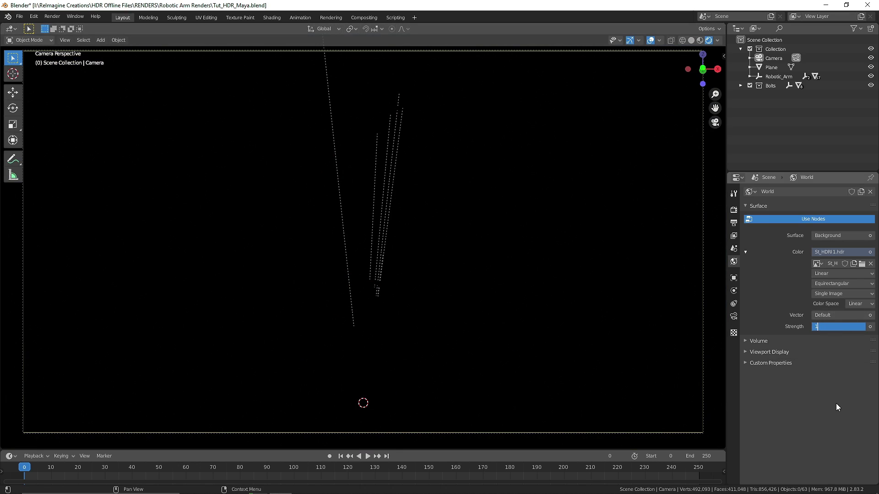
pyautogui.write('1')
pyautogui.press('Return')
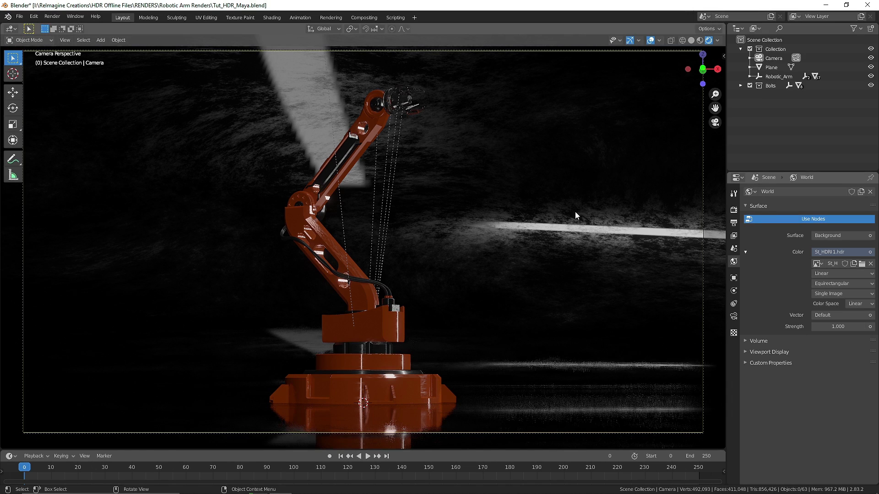
# - Hide the Plane and show the World node tree in an enlarged node editor in the Shading workspace
pyautogui.click(871, 67)
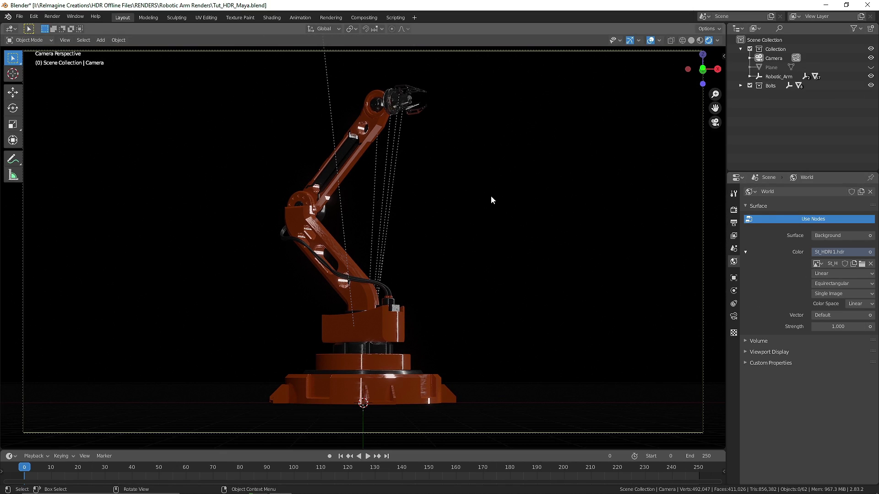
pyautogui.click(271, 17)
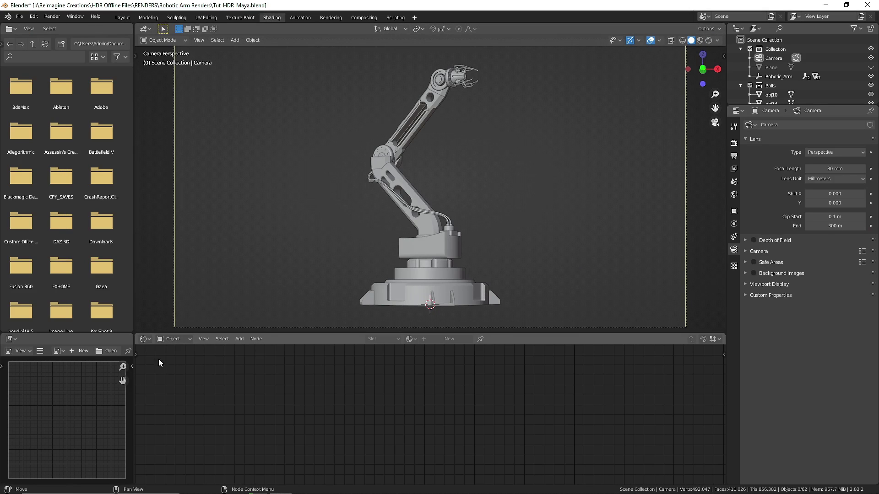
pyautogui.click(173, 338)
pyautogui.click(174, 355)
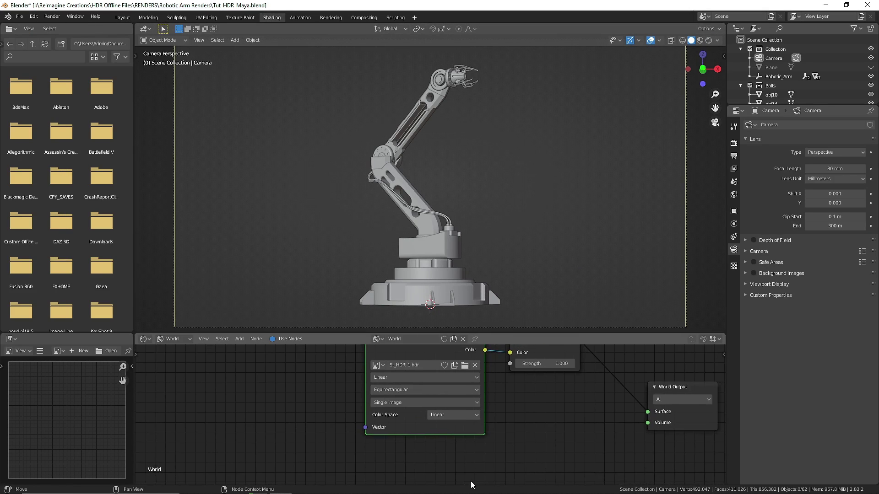
pyautogui.press('Home')
pyautogui.moveTo(528, 334); pyautogui.dragTo(527, 247)
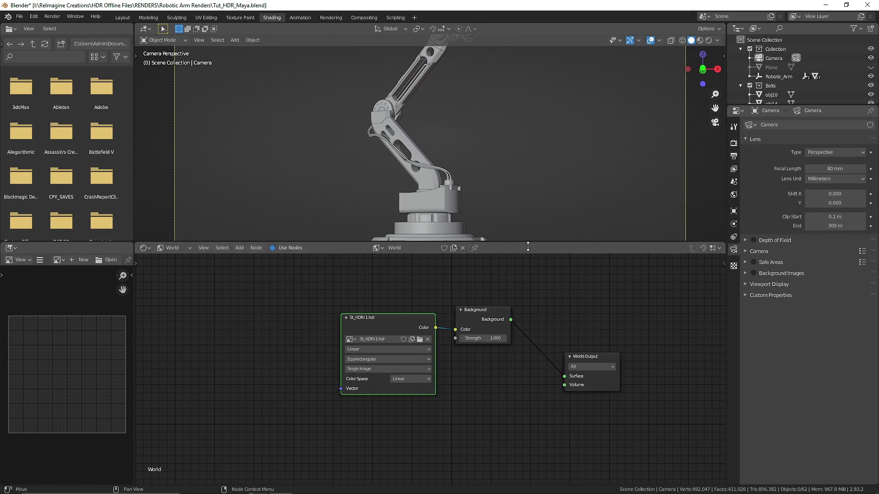
pyautogui.scroll(1, 408, 348)
# - Move the Background node beside World Output and add Mapping and Texture Coordinate nodes to the St_HDRI 1.hdr node using Node Wrangler
pyautogui.click(529, 319)
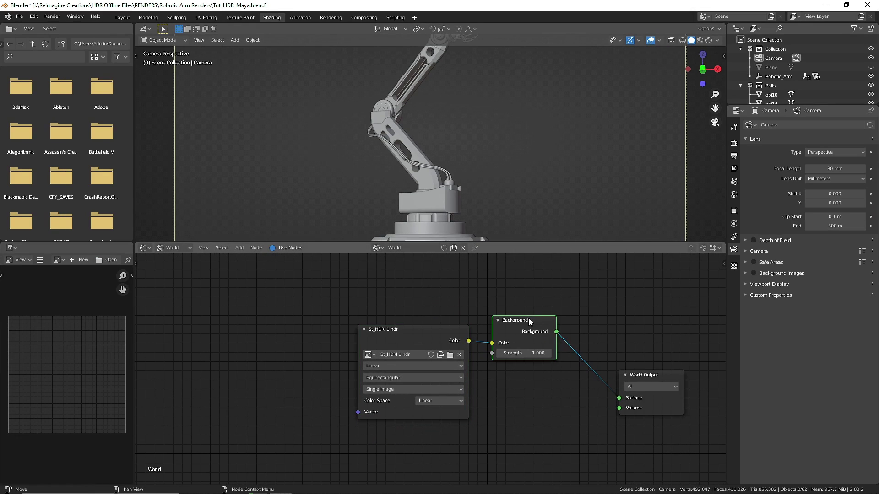
pyautogui.moveTo(529, 320); pyautogui.dragTo(551, 363)
pyautogui.click(418, 333)
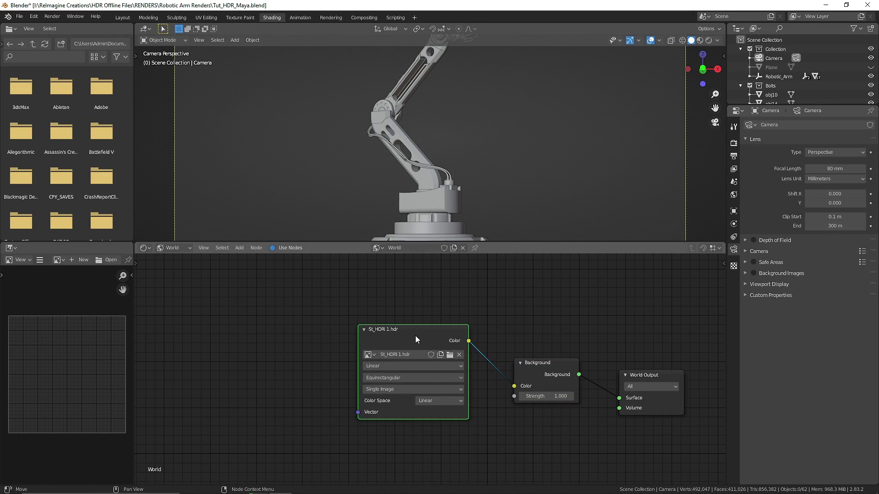
pyautogui.hotkey('ctrl', 't')
pyautogui.keyDown('ctrl'); pyautogui.hscroll(-5, 284, 325); pyautogui.keyUp('ctrl')
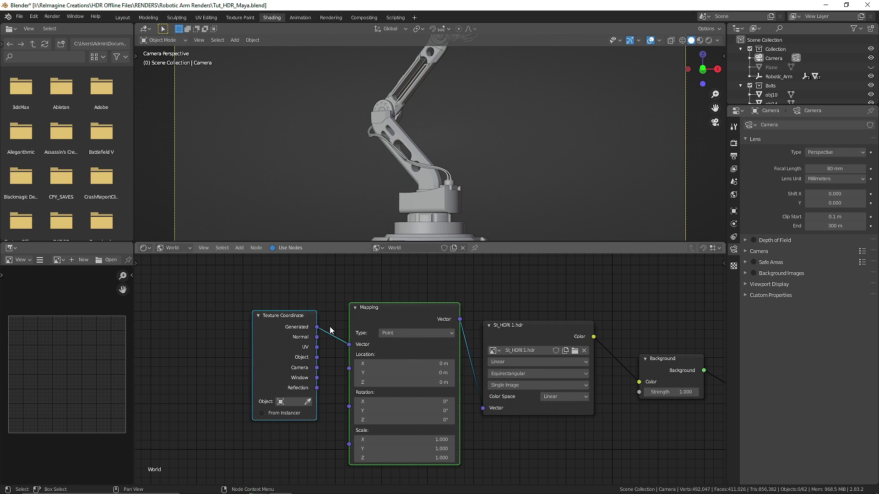
# - Search the add-ons in the preferences for "node" to check that Node Wrangler is enabled
pyautogui.click(32, 17)
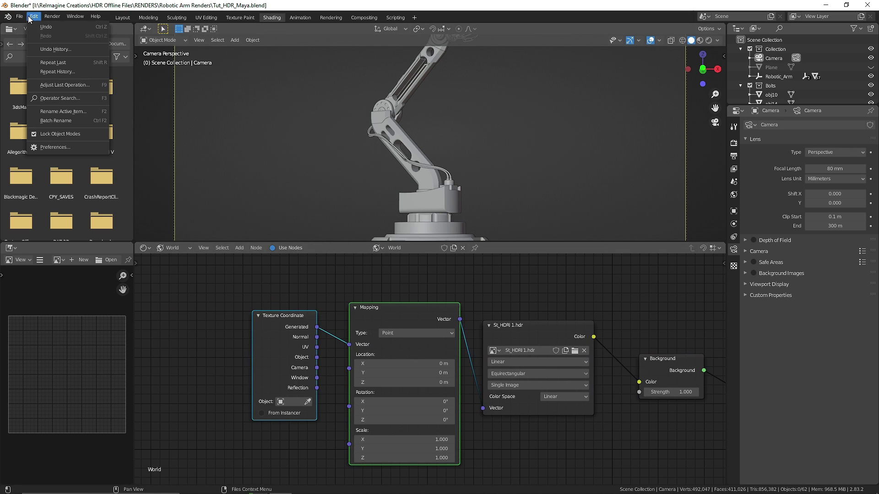
pyautogui.click(66, 145)
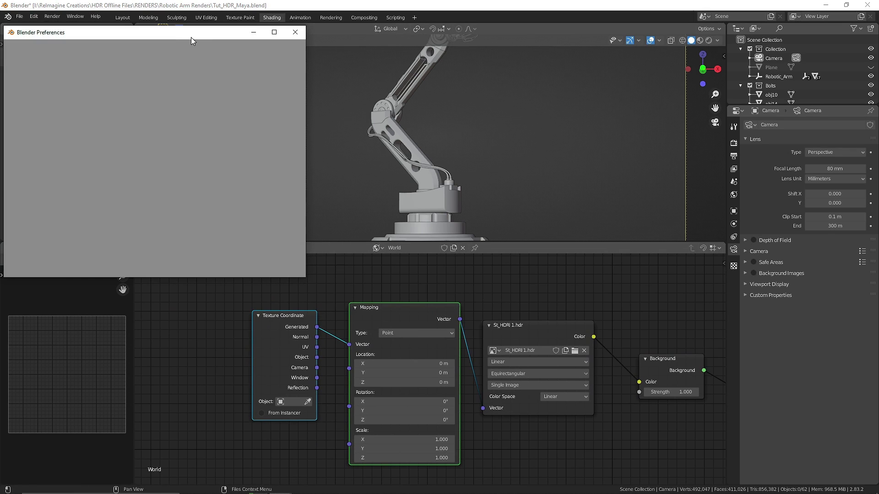
pyautogui.click(276, 59)
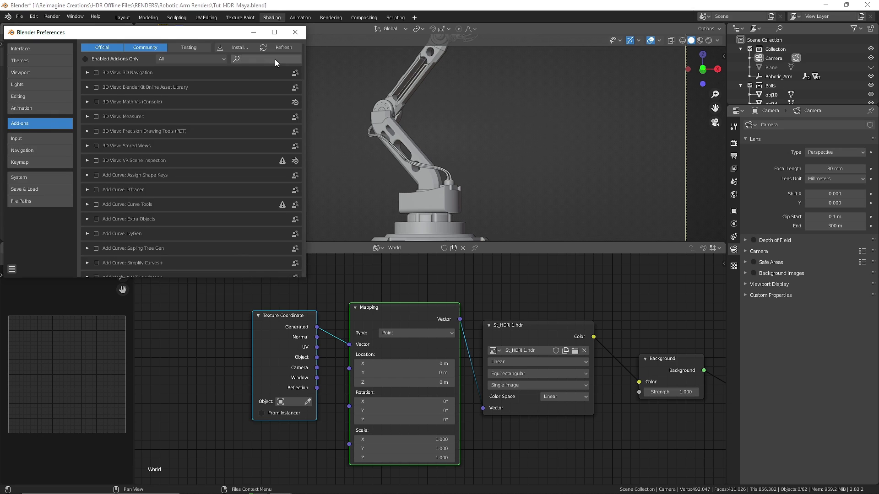
pyautogui.write('node')
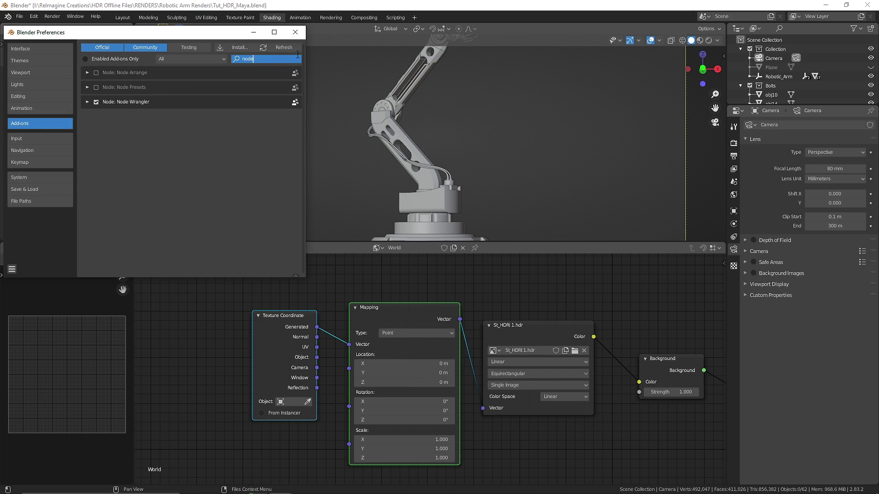
pyautogui.click(296, 35)
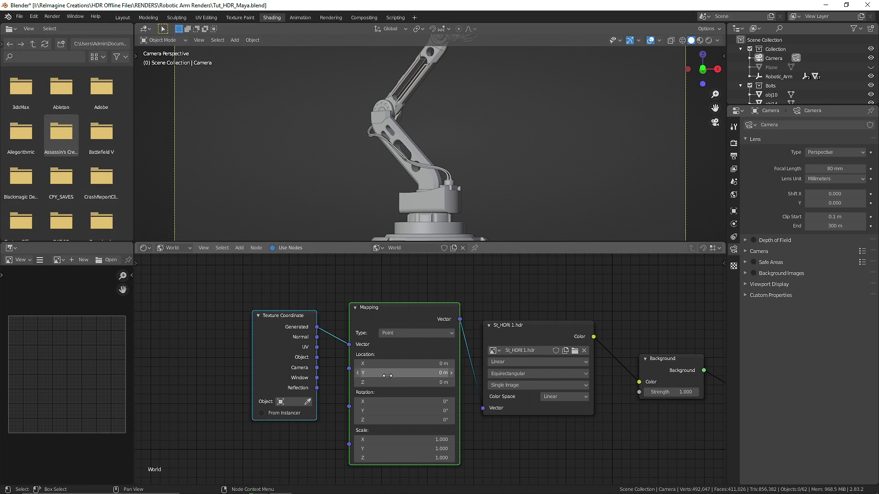
# - Set the Shading workspace viewport to Rendered and enlarge it to show the whole robotic arm
pyautogui.click(710, 40)
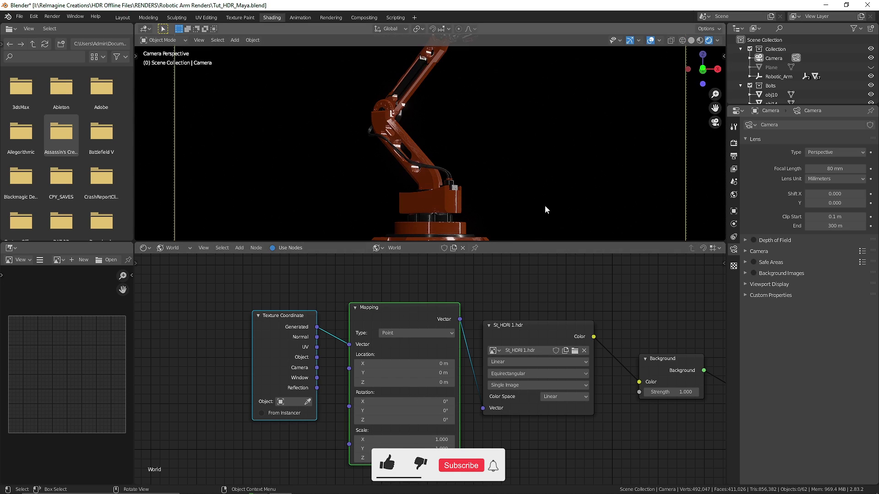
pyautogui.moveTo(494, 242); pyautogui.dragTo(486, 317)
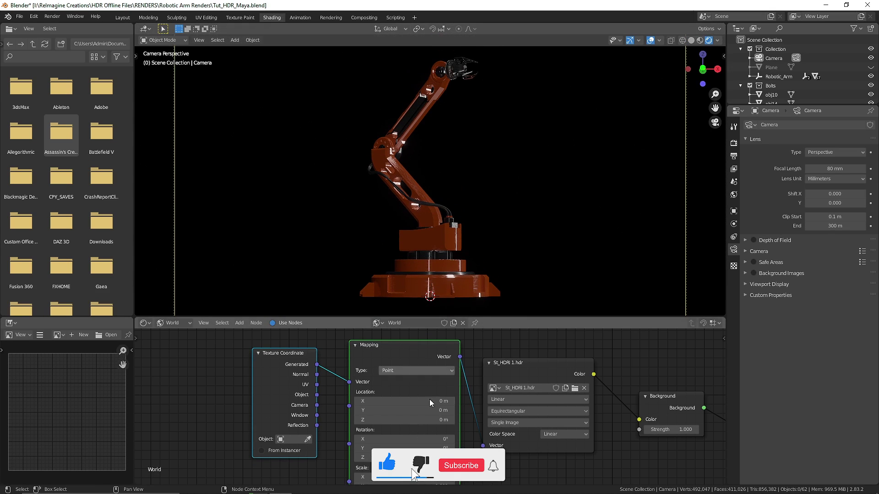
# - Try Mapping rotations of about 163° in X, 85° in Y and 124° in Z, and reset all three to 0°
pyautogui.moveTo(403, 439); pyautogui.dragTo(486, 457)
pyautogui.click(408, 449)
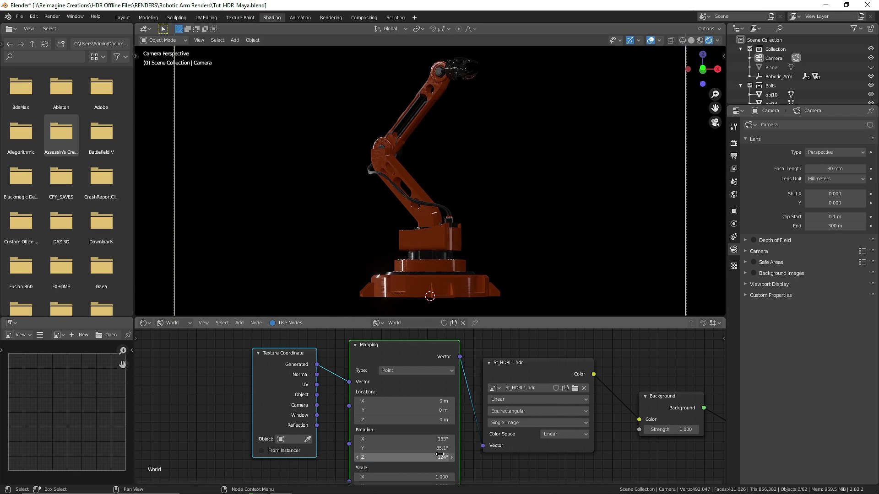
pyautogui.write('0')
pyautogui.press('Return')
pyautogui.press('Return')
pyautogui.click(438, 457)
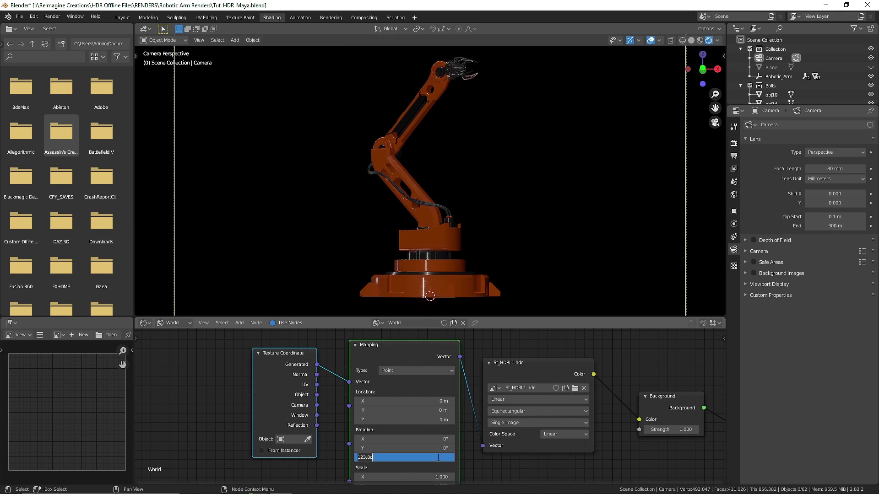
pyautogui.write('0')
pyautogui.press('Return')
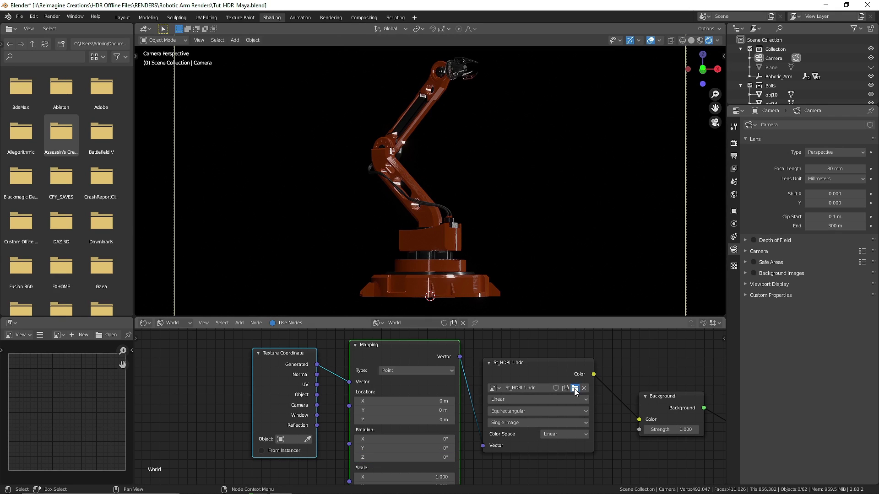
# - Replace the environment image with B_HDRI 5.hdr from the Bonus folder's B_HDRI 5 subfolder
pyautogui.click(575, 389)
pyautogui.click(353, 140)
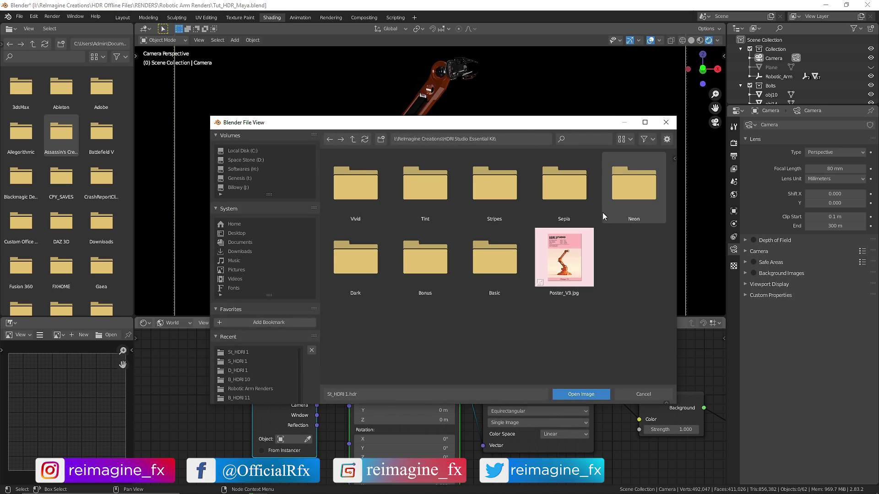
pyautogui.doubleClick(450, 281)
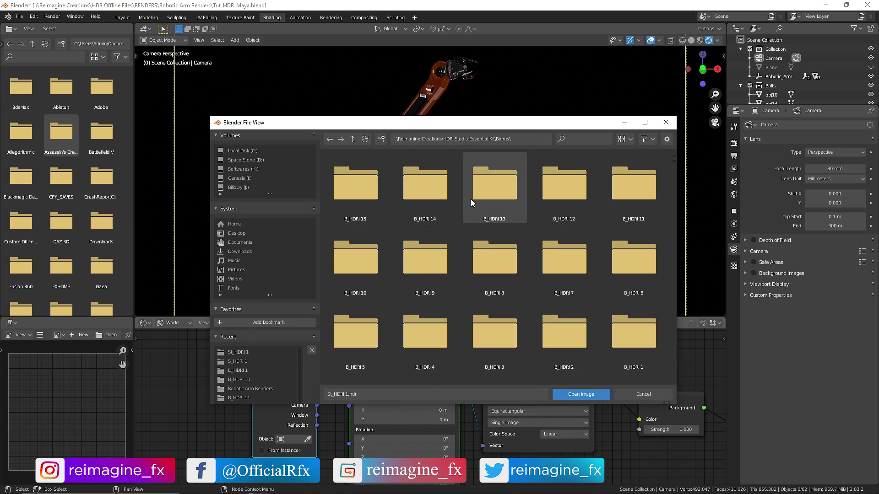
pyautogui.doubleClick(343, 357)
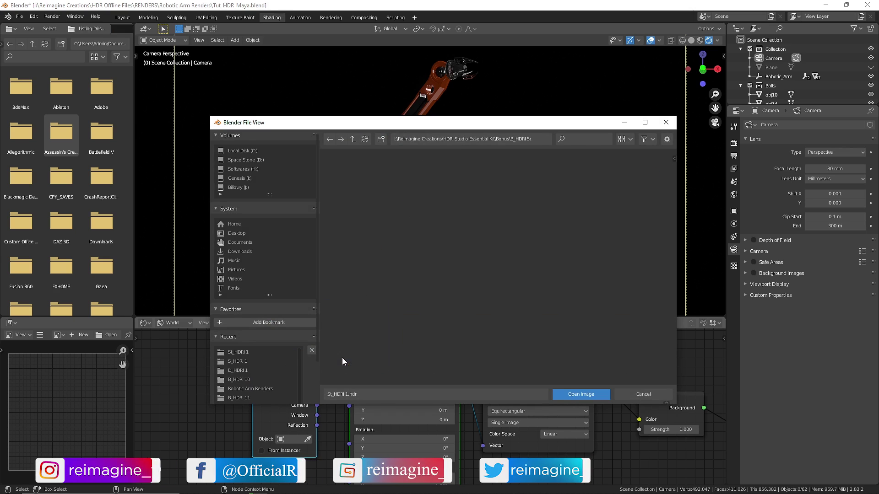
pyautogui.doubleClick(425, 183)
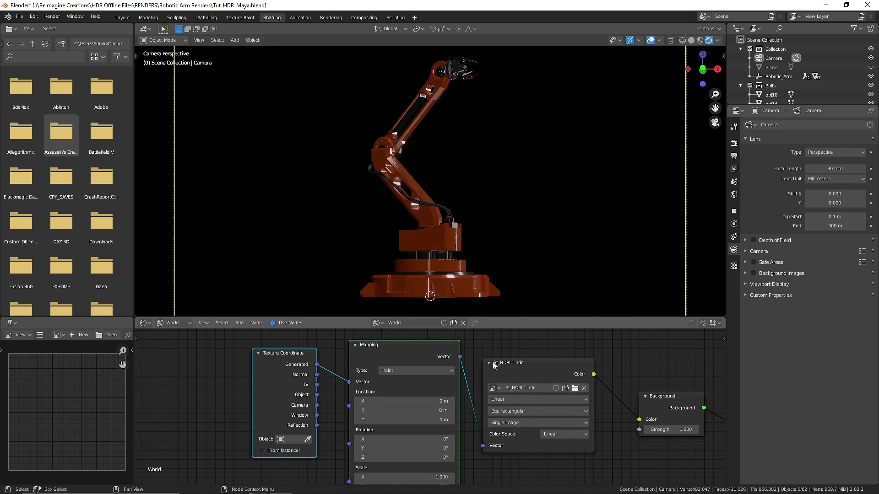
# - Set the World background strength to 2
pyautogui.click(734, 195)
pyautogui.moveTo(837, 260); pyautogui.dragTo(877, 259)
pyautogui.click(837, 259)
pyautogui.write('2')
pyautogui.press('Return')
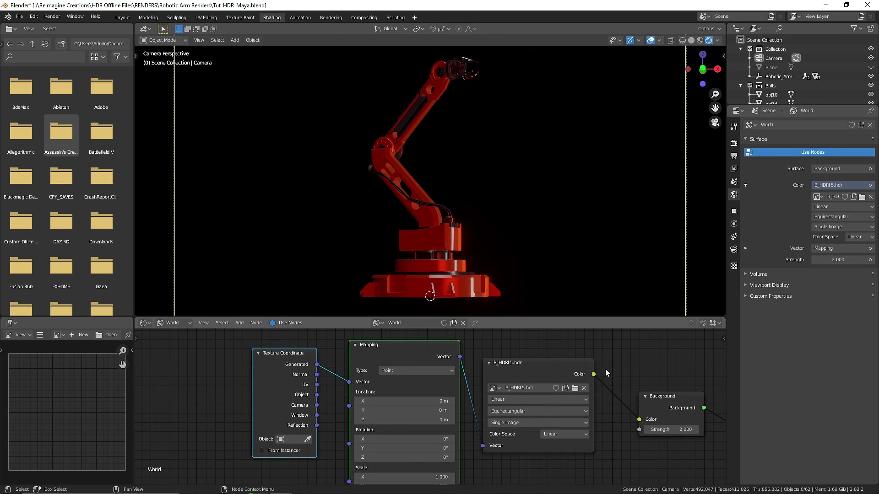
# - Try a 122° X rotation on the Mapping node, reset it to 0°, and set the Y rotation to about 286°
pyautogui.moveTo(416, 439); pyautogui.dragTo(453, 439)
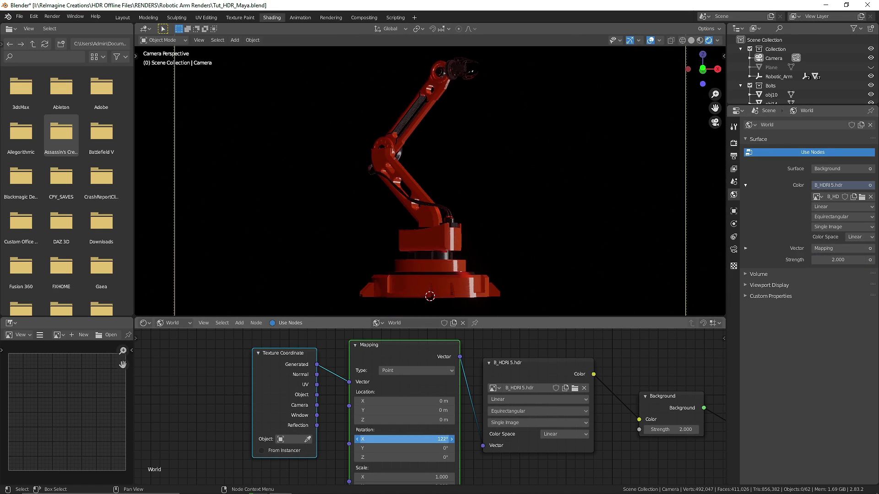
pyautogui.press('BackSpace')
pyautogui.moveTo(403, 448); pyautogui.dragTo(452, 450)
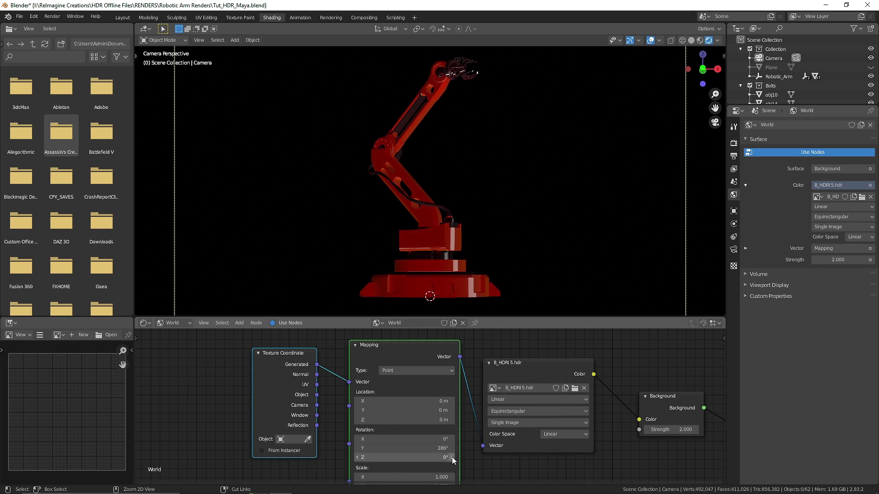
# - Reset the Mapping node's Y rotation to 0° and browse to the kit's Neon folder for a replacement environment image
pyautogui.press('BackSpace')
pyautogui.click(574, 388)
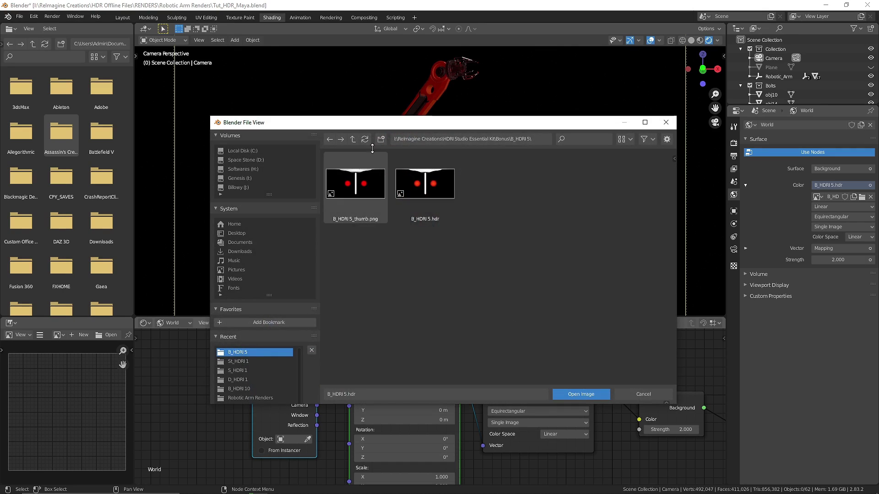
pyautogui.click(353, 138)
pyautogui.click(353, 139)
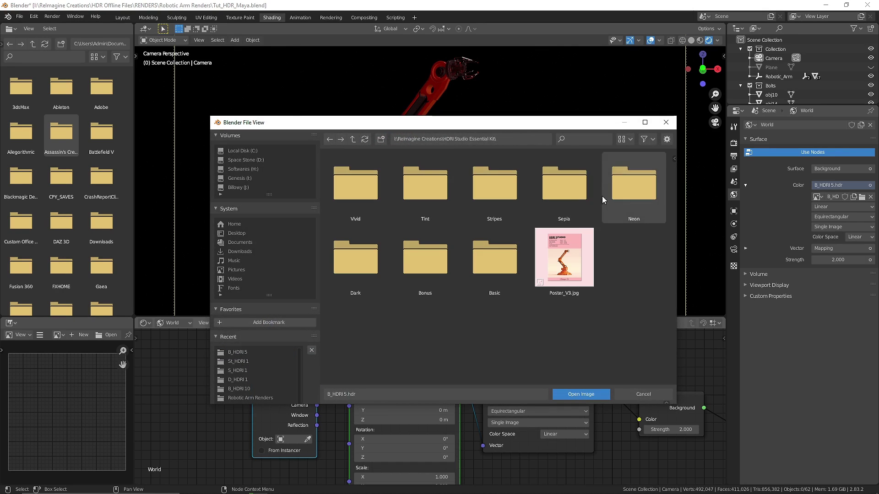
pyautogui.doubleClick(638, 194)
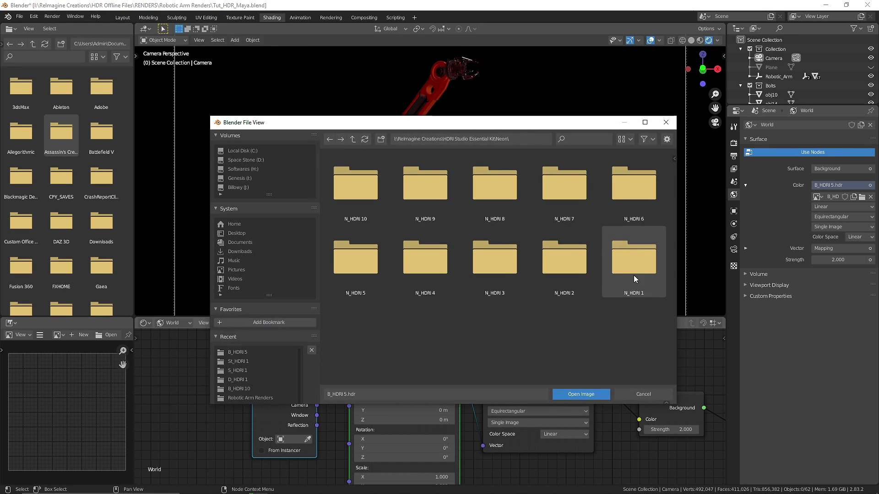
# - Look through several Neon subfolders, including N_HDRI 1 and N_HDRI 5, and load N_HDRI 7.hdr from the N_HDRI 7 subfolder
pyautogui.doubleClick(635, 279)
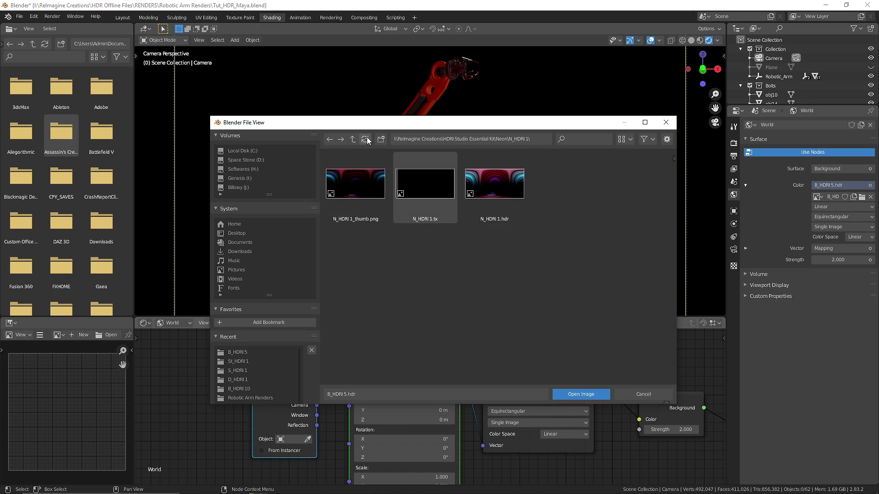
pyautogui.press('BackSpace')
pyautogui.doubleClick(432, 215)
pyautogui.click(353, 140)
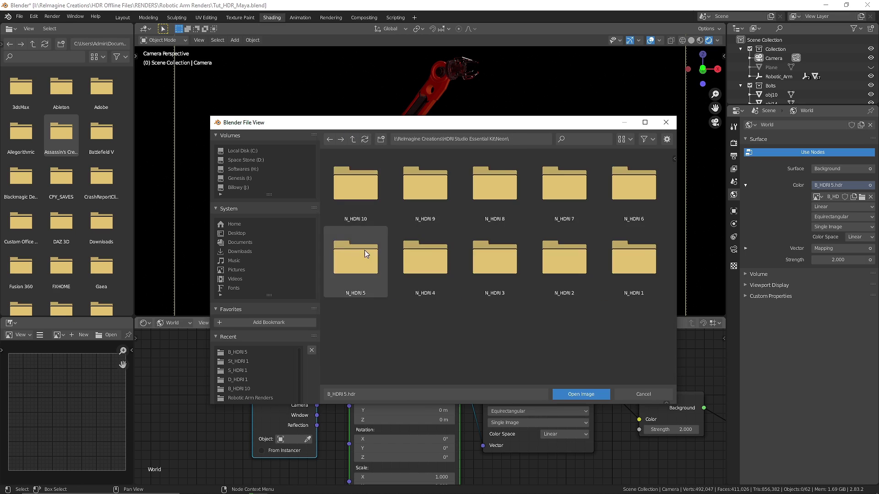
pyautogui.doubleClick(365, 254)
pyautogui.click(353, 139)
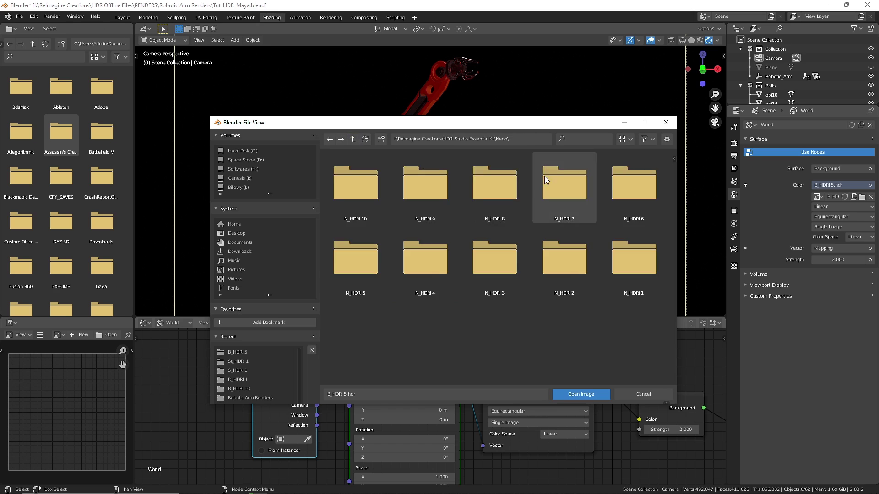
pyautogui.doubleClick(564, 183)
pyautogui.doubleClick(434, 183)
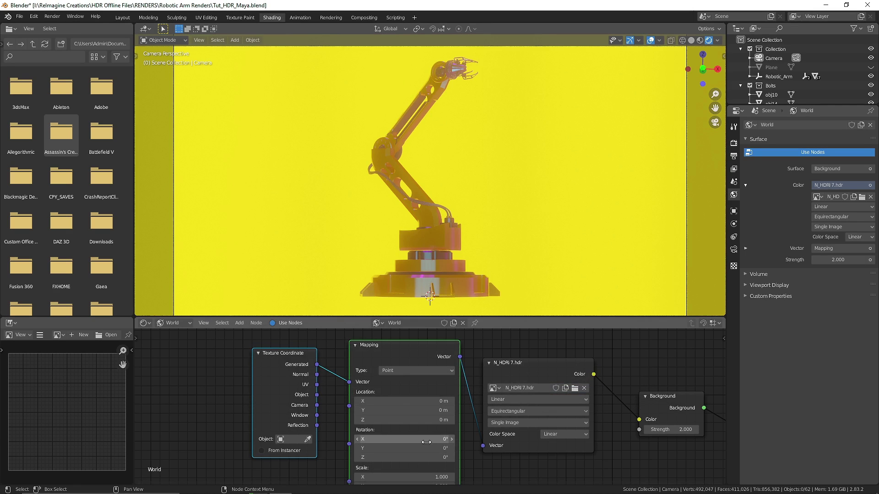
# - Rotate the environment on the Mapping node to about 121° in X and 424° in Z, keeping Y at 0°
pyautogui.moveTo(403, 448); pyautogui.dragTo(449, 457)
pyautogui.hotkey('ctrl', 'z')
pyautogui.moveTo(403, 439); pyautogui.dragTo(425, 439)
# - Enable the transparent film background in the Eevee render settings and switch to the Layout workspace
pyautogui.click(733, 143)
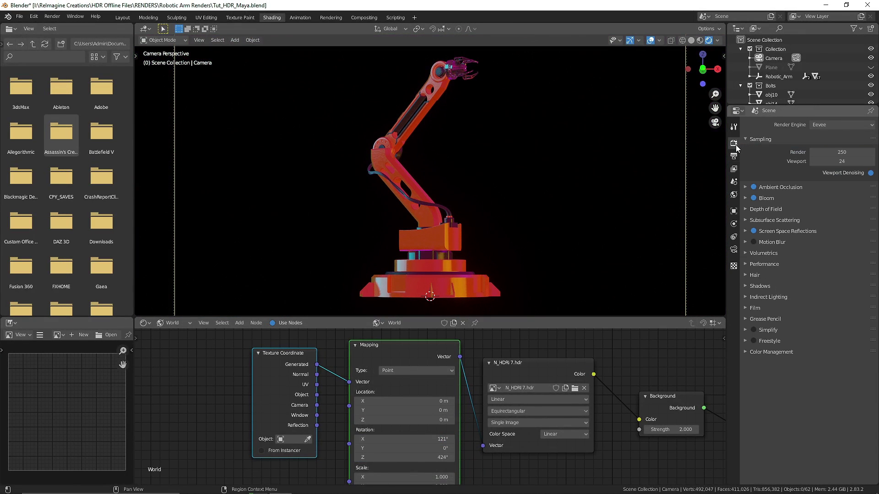
pyautogui.click(753, 352)
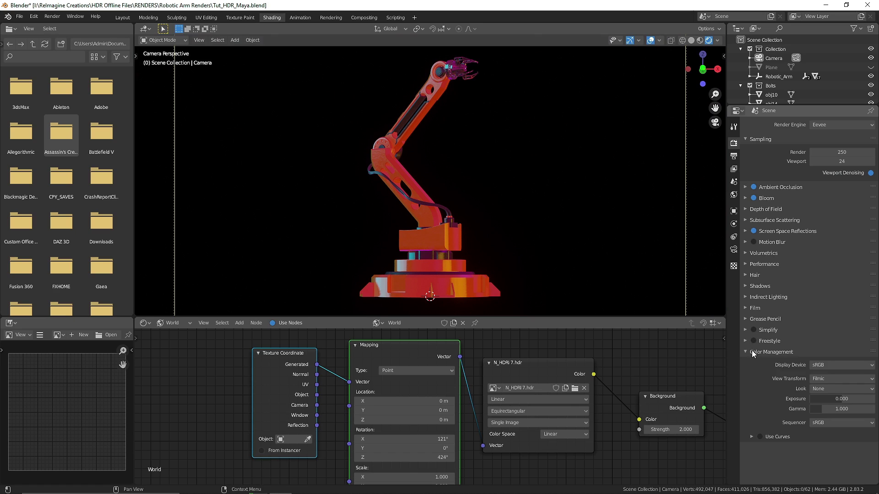
pyautogui.click(764, 341)
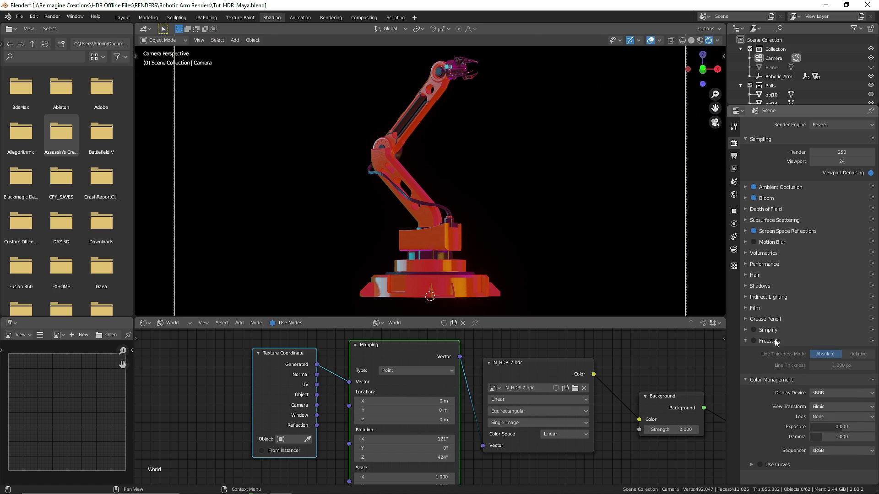
pyautogui.click(764, 341)
pyautogui.click(776, 319)
pyautogui.click(777, 320)
pyautogui.click(776, 308)
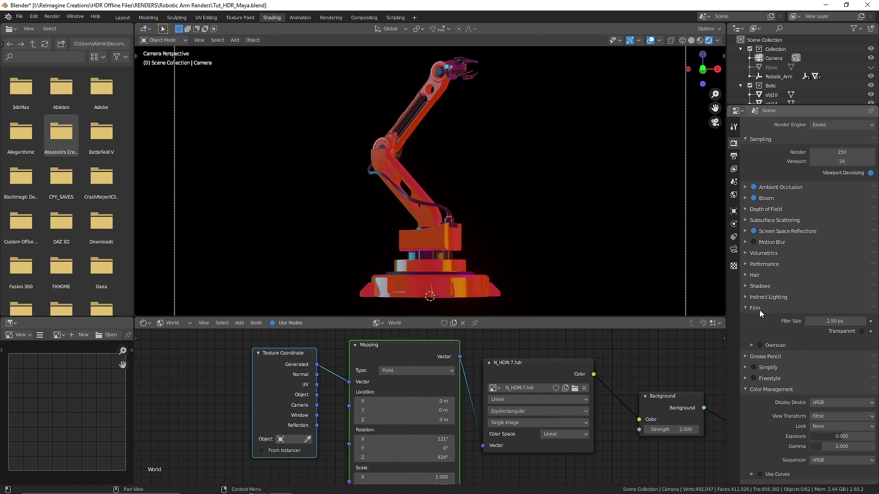
pyautogui.click(861, 331)
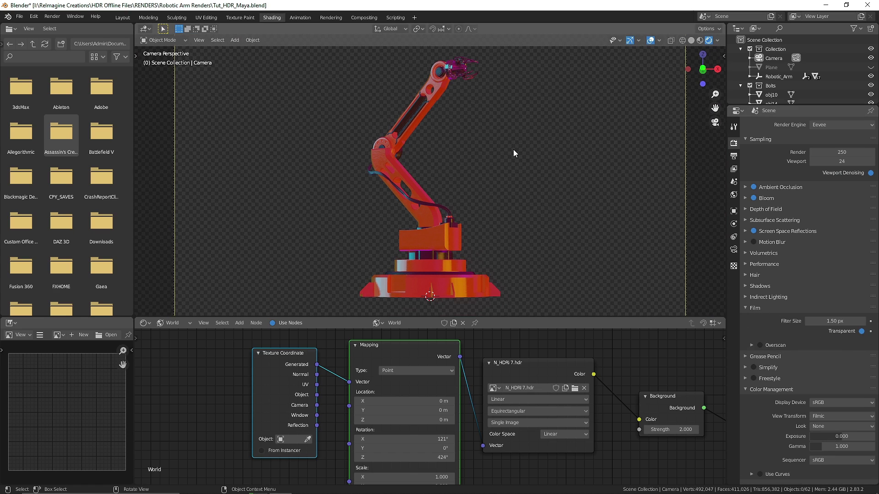
pyautogui.click(127, 18)
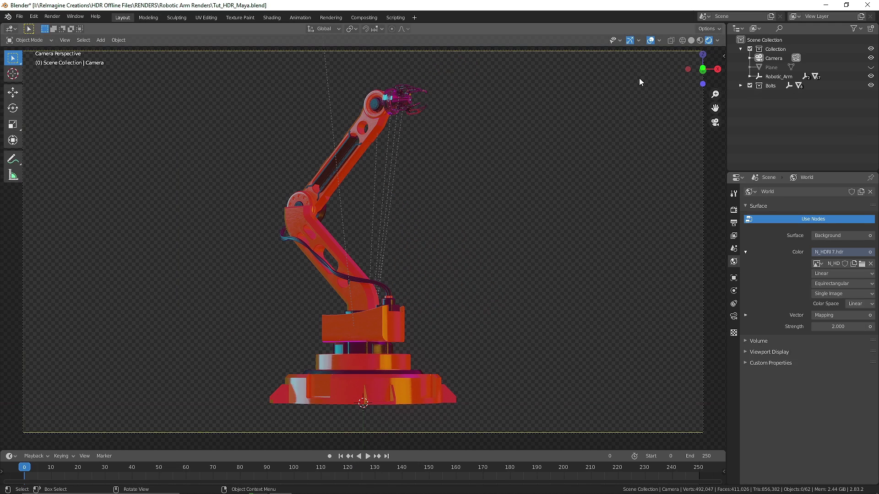